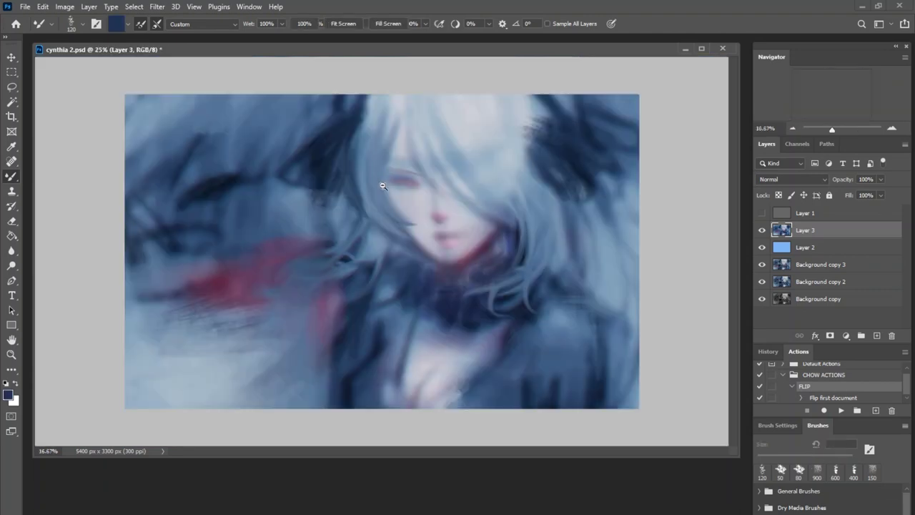
# - Refine the hair strands and the creature's dark eye with sampled blues, using a 90 px brush and a 700 px Overlay brush
pyautogui.keyDown('alt'); pyautogui.click(322, 191); pyautogui.keyUp('alt')
pyautogui.press('[')
pyautogui.press('[')
pyautogui.press('[')
pyautogui.press('[')
pyautogui.press('[')
pyautogui.press('[')
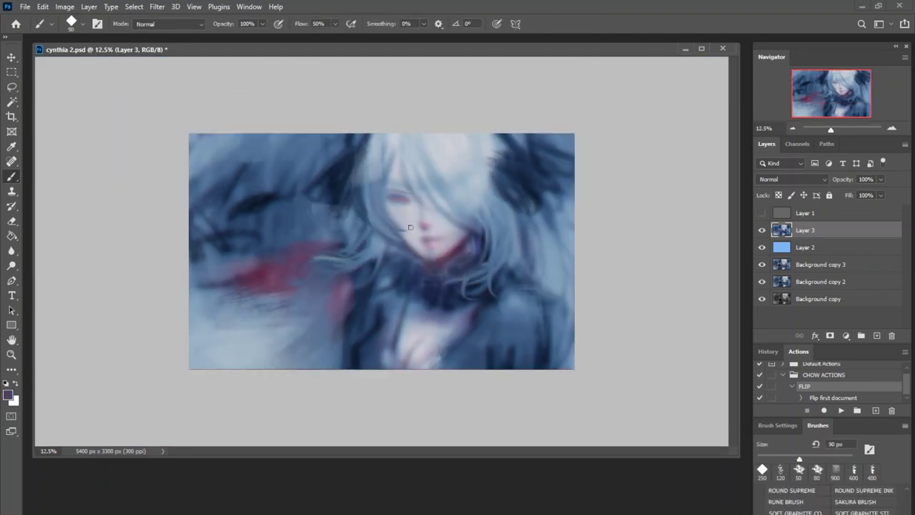
pyautogui.keyDown('alt'); pyautogui.click(366, 322); pyautogui.keyUp('alt')
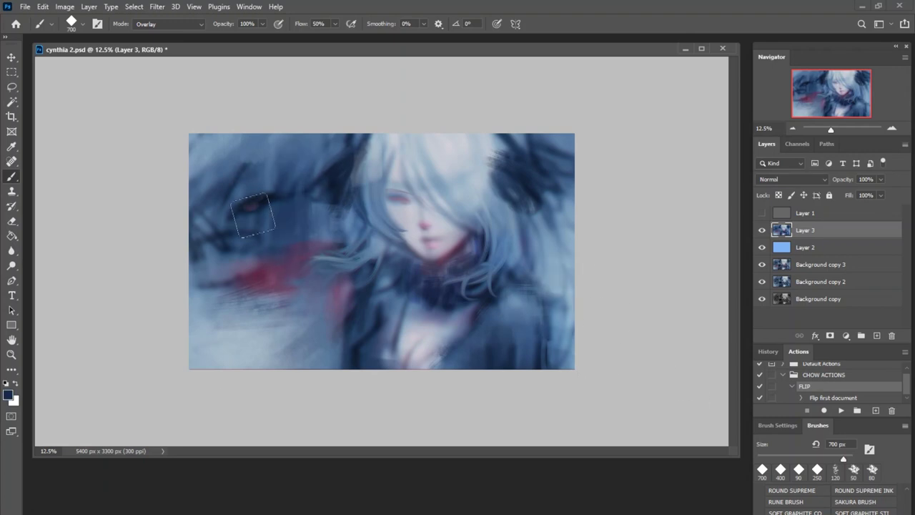
# - Flip the canvas horizontally and paint blue accents into the dark hair ornament with a 90 px Overlay brush
pyautogui.press('F2')
pyautogui.press('z')
pyautogui.keyDown('alt'); pyautogui.click(440, 334); pyautogui.keyUp('alt')
pyautogui.hotkey('ctrl', '+')
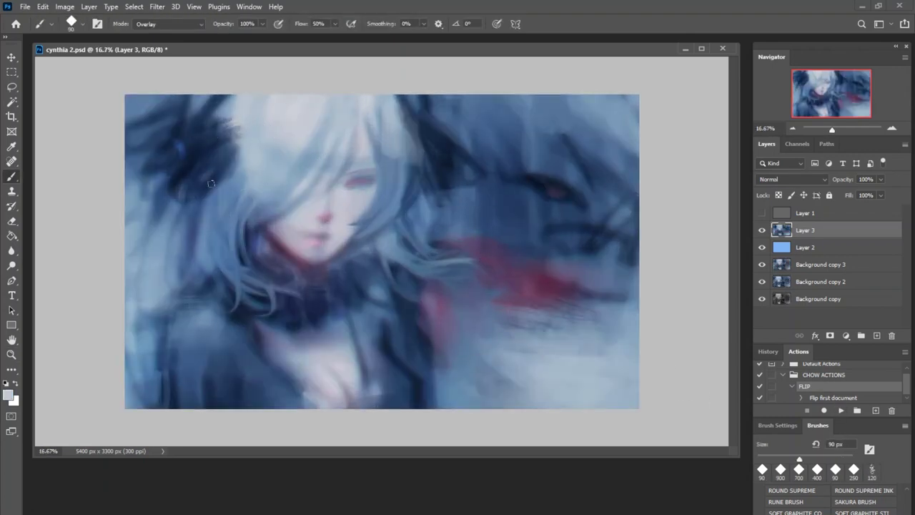
# - Sample a light grey-blue and soften the hair around the ornament with a smaller brush
pyautogui.hotkey('ctrl', '-')
pyautogui.press('i')
pyautogui.press('Escape')
pyautogui.press('b')
pyautogui.press('[')
pyautogui.press('[')
pyautogui.press('[')
pyautogui.press('[')
pyautogui.press('[')
pyautogui.press('[')
# - Mute the blues of Layer 3 with Hue/Saturation and flip the canvas back
pyautogui.hotkey('ctrl', 'u')
pyautogui.press('Escape')
pyautogui.press('F2')
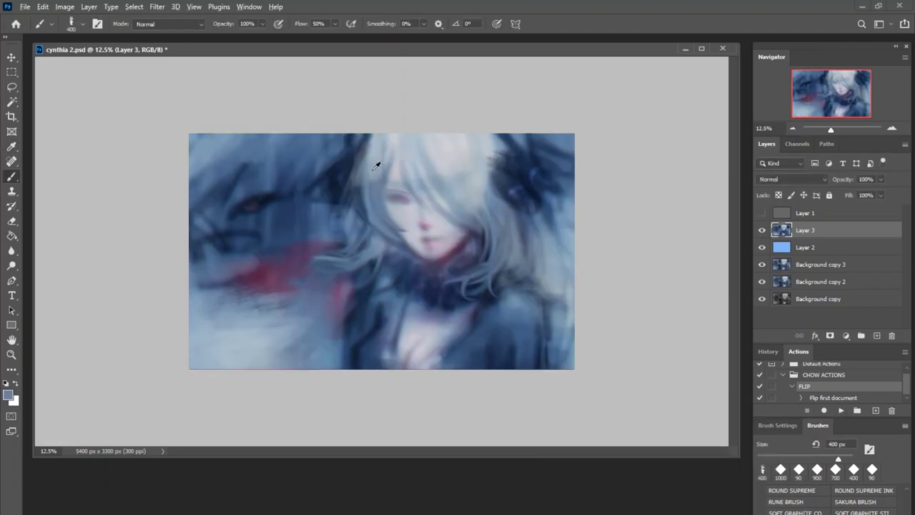
# - Adjust Layer 3 with Curves and Hue/Saturation, and paint dark textured strokes over the jacket with a 900 px brush
pyautogui.hotkey('ctrl', 'm')
pyautogui.press('Escape')
pyautogui.hotkey('ctrl', 'm')
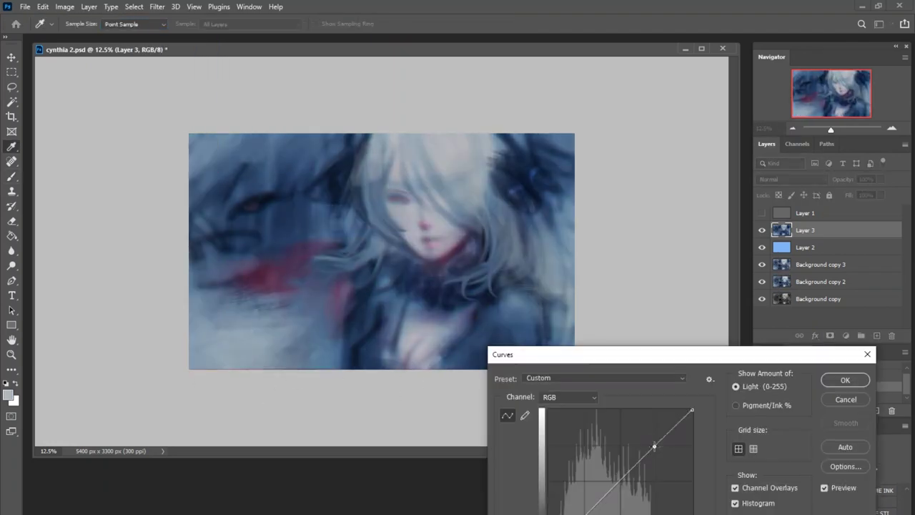
pyautogui.press('Escape')
pyautogui.hotkey('ctrl', 'u')
pyautogui.press('Escape')
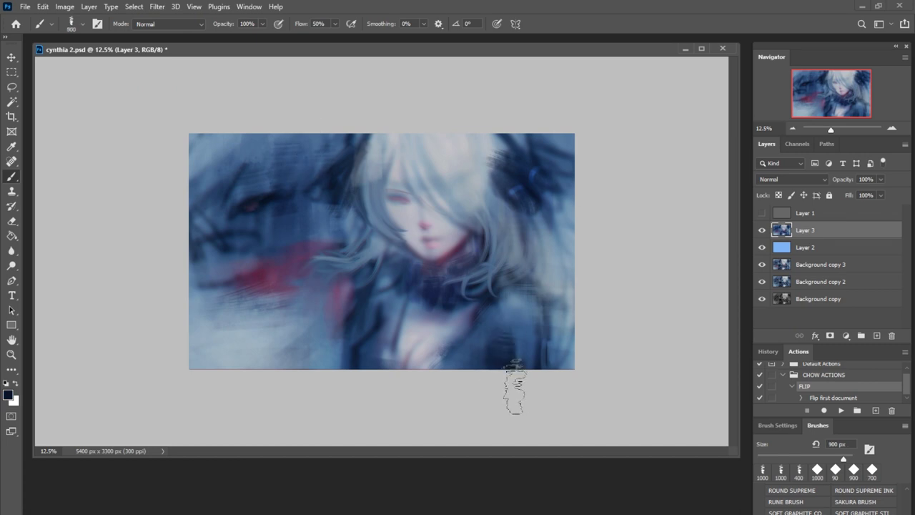
# - Reduce the brush to 700 px, shift Layer 3 toward teal with Curves, and flip the canvas horizontally
pyautogui.press('[')
pyautogui.press('[')
pyautogui.hotkey('ctrl', 'm')
pyautogui.press('Escape')
pyautogui.click(834, 408)
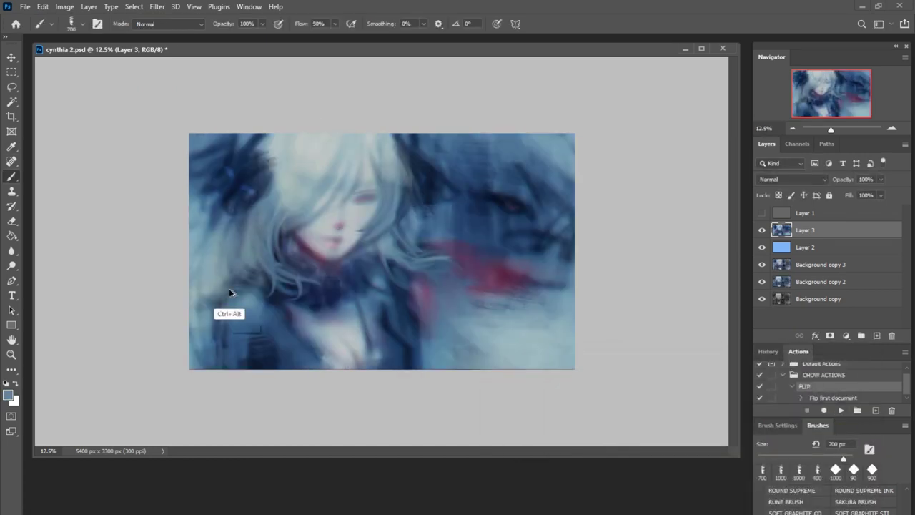
# - Shift Layer 3 toward deeper blue with two Curves adjustments, starting with the Blue channel
pyautogui.hotkey('ctrl', 'm')
pyautogui.hotkey('alt', '5')
pyautogui.click(837, 378)
pyautogui.hotkey('ctrl', 'alt', 'm')
pyautogui.moveTo(661, 428); pyautogui.dragTo(694, 419)
pyautogui.press('Return')
# - Paint textured strokes over the hair, pale background and red patch with brushes of 500 px and 300 px
pyautogui.press('[')
pyautogui.press('[')
pyautogui.press('[')
pyautogui.hotkey('ctrl', '+')
pyautogui.hotkey('ctrl', '+')
pyautogui.hotkey('ctrl', '+')
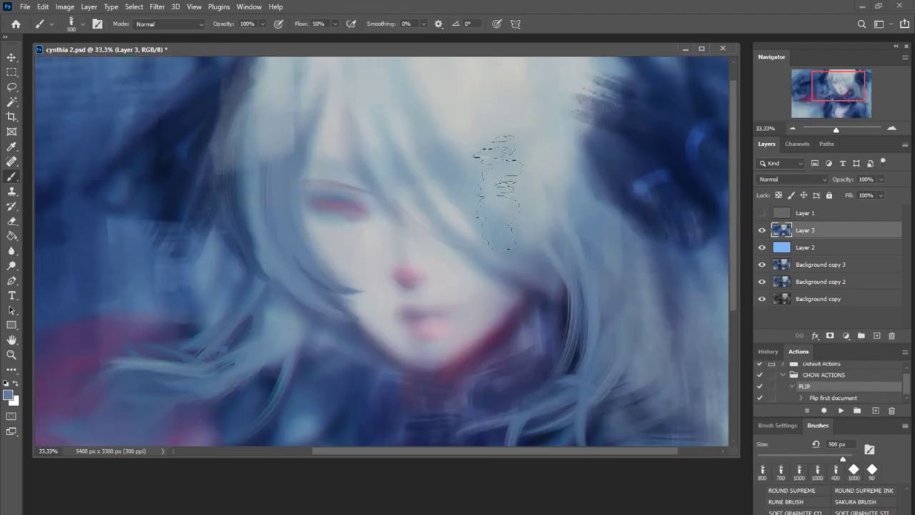
pyautogui.hotkey('ctrl', '-')
pyautogui.hotkey('ctrl', '-')
pyautogui.hotkey('ctrl', '-')
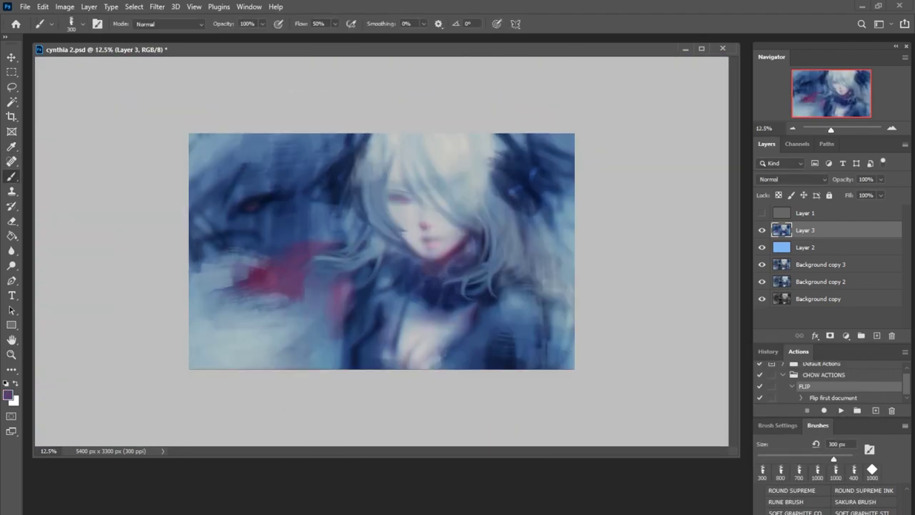
pyautogui.press('d')
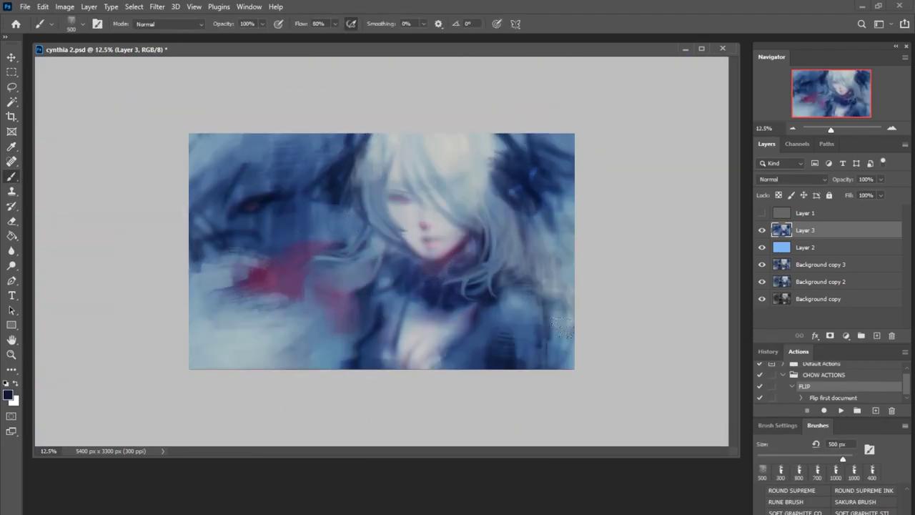
# - Define the visible eyebrow and reddish eyelid on the face with a 30 px brush
pyautogui.press('z')
pyautogui.hotkey('ctrl', '+')
pyautogui.press('b')
pyautogui.hotkey('ctrl', '+')
pyautogui.hotkey('ctrl', '+')
pyautogui.moveTo(418, 214)
pyautogui.mouseDown()
pyautogui.moveTo(520, 303)
pyautogui.moveTo(595, 262)
pyautogui.mouseUp()
pyautogui.press('[')
pyautogui.press('[')
pyautogui.click(332, 237)
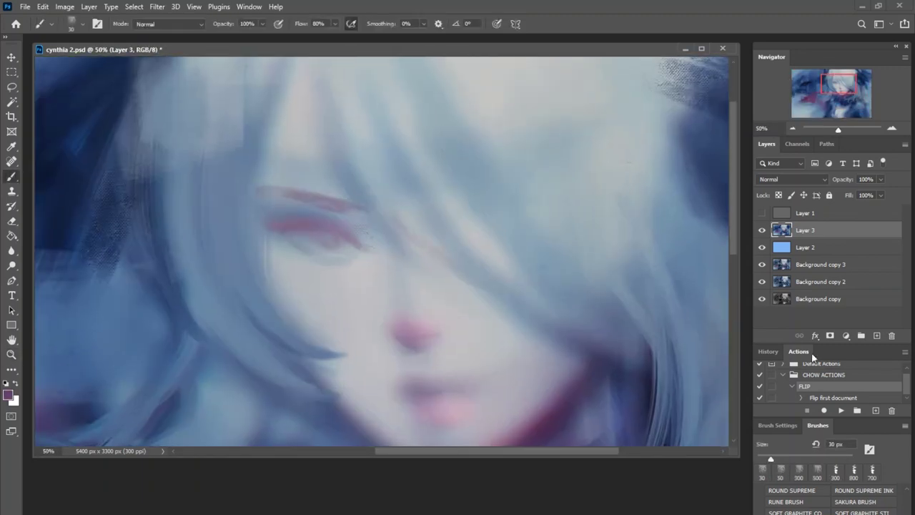
# - Flip the canvas horizontally and adjust the contrast of Layer 3 with Curves
pyautogui.hotkey('ctrl', '-')
pyautogui.hotkey('ctrl', '-')
pyautogui.hotkey('ctrl', '-')
pyautogui.hotkey('ctrl', '-')
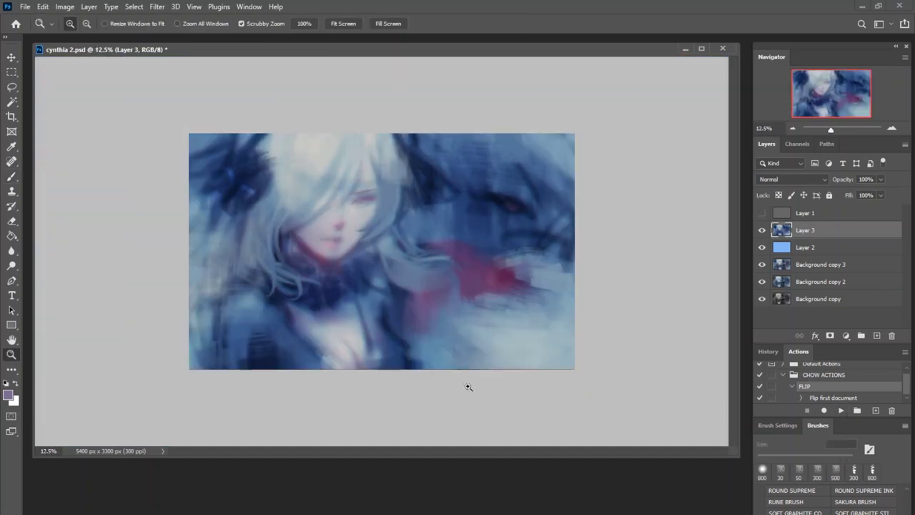
pyautogui.hotkey('ctrl', 'm')
pyautogui.press('Escape')
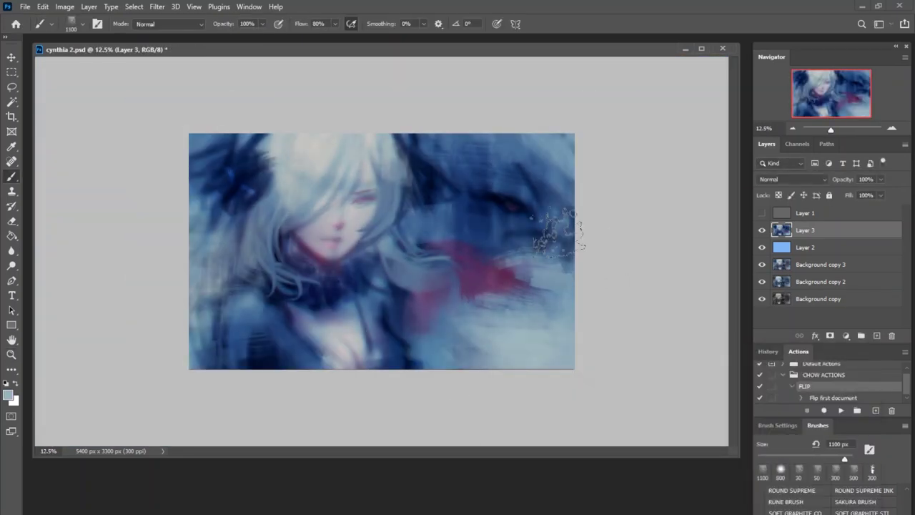
# - Scatter light specks over the painting with a 400 px Color Dodge brush and change the brush's blending mode
pyautogui.press('.')
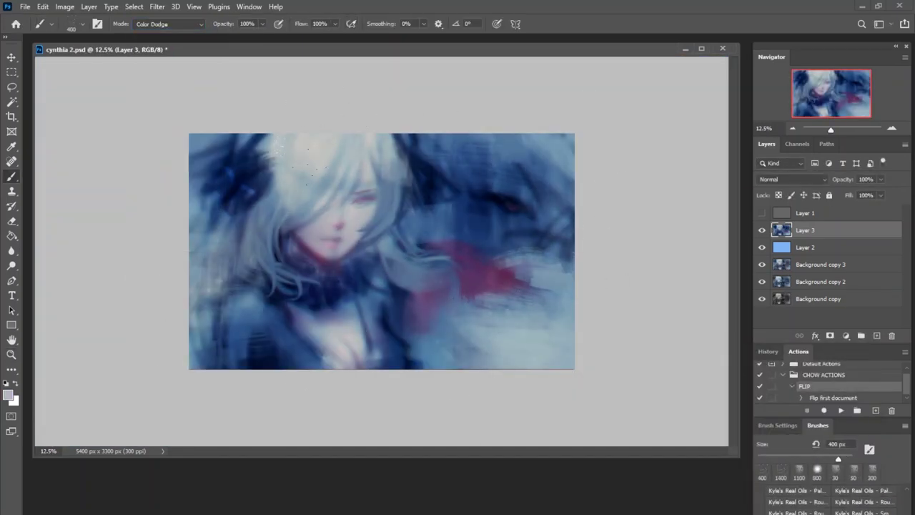
pyautogui.click(168, 24)
pyautogui.click(154, 33)
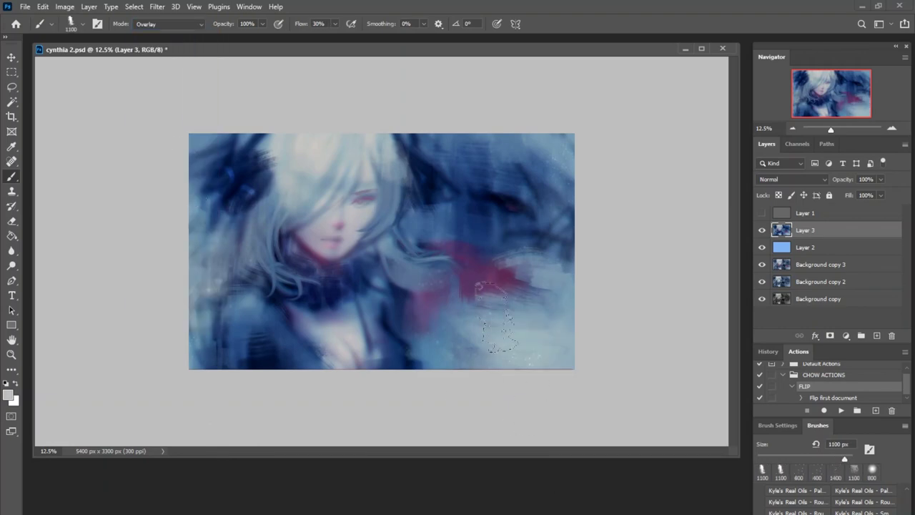
# - Adjust the Green and Red channels of Layer 3 in Curves to warm the skin tones
pyautogui.hotkey('ctrl', 'm')
pyautogui.hotkey('alt', '4')
pyautogui.moveTo(621, 477); pyautogui.dragTo(626, 470)
pyautogui.press('Escape')
pyautogui.hotkey('ctrl', 'm')
pyautogui.hotkey('alt', '3')
pyautogui.press('Escape')
# - Glaze the face with a soft 800 px brush at 20% flow and sample a dark blue for the collar
pyautogui.press('z')
pyautogui.click(333, 256)
pyautogui.press('b')
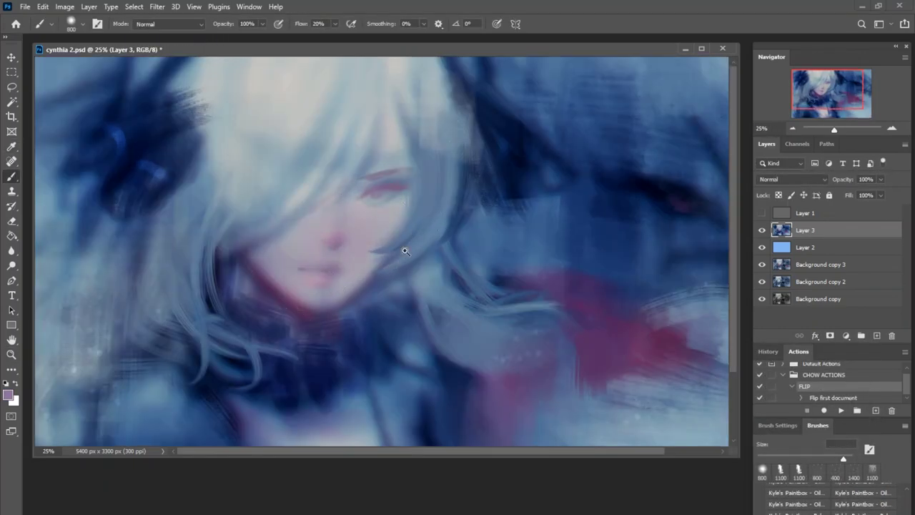
pyautogui.scroll(-2, 400, 272)
pyautogui.scroll(3, 453, 286)
pyautogui.press(']')
pyautogui.keyDown('alt'); pyautogui.click(323, 346); pyautogui.keyUp('alt')
pyautogui.scroll(-2, 323, 346)
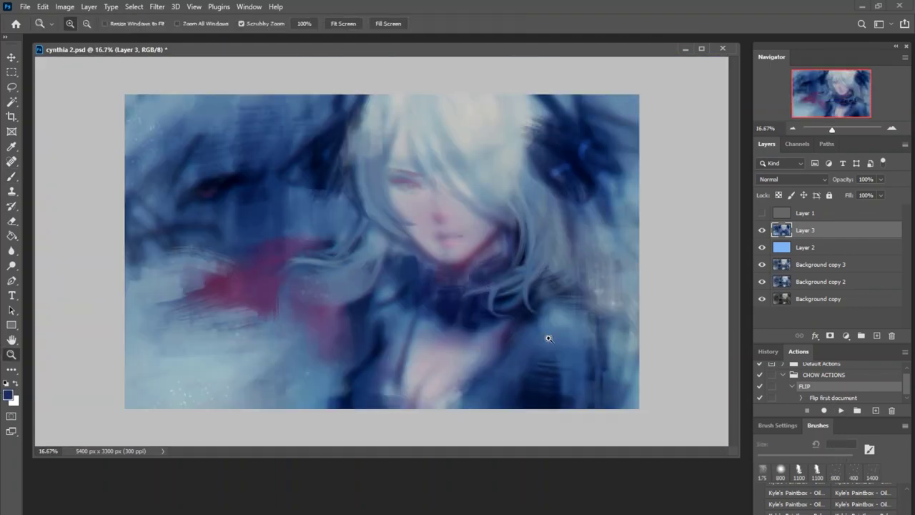
# - Paint the dark collar and extend the long hair over the shoulder, and flip the canvas horizontally
pyautogui.scroll(2, 585, 326)
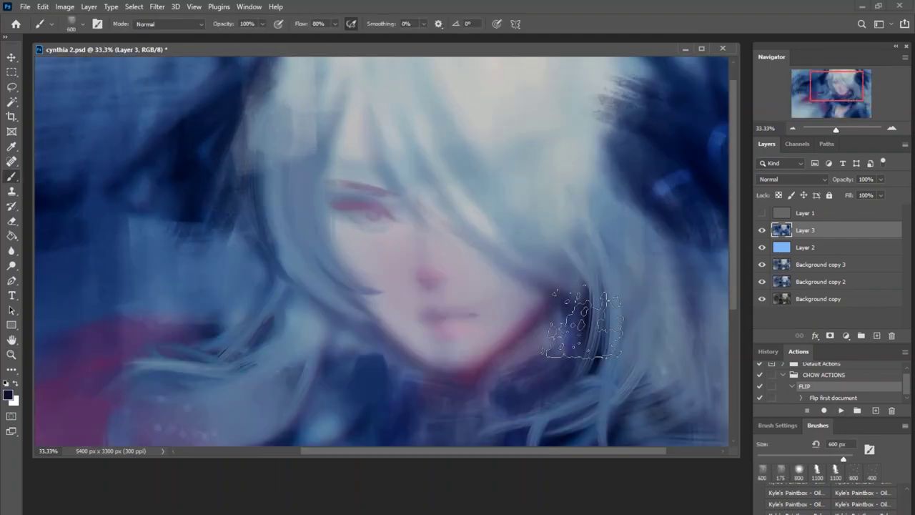
pyautogui.scroll(-4, 378, 234)
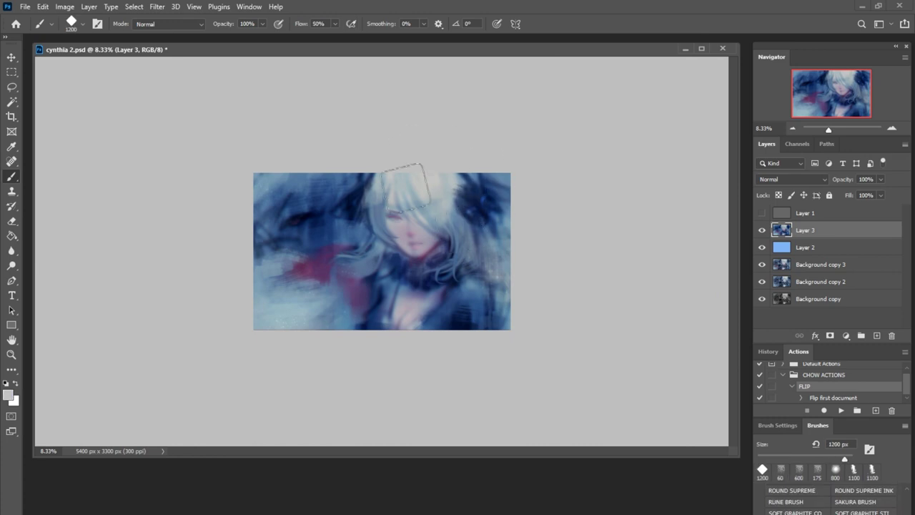
pyautogui.press('F2')
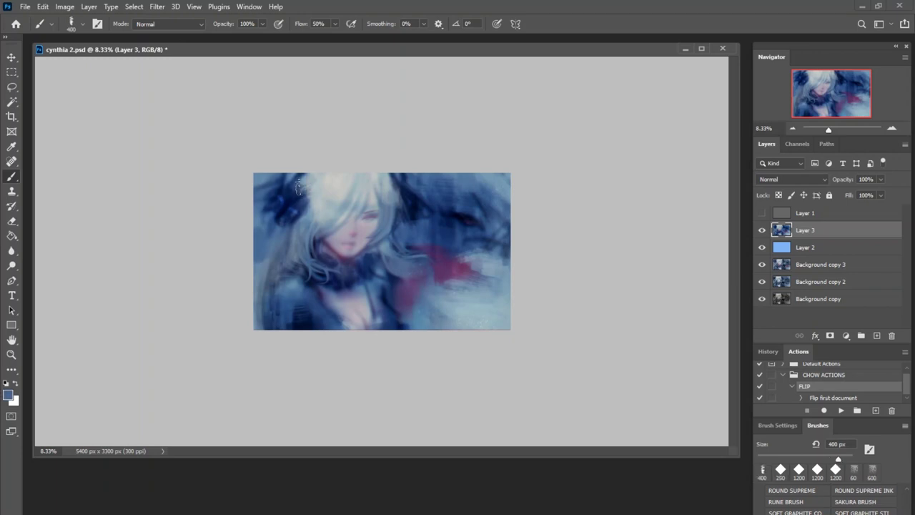
# - Flip the canvas back, adjust the Red channel of Layer 3 in Curves, and sample a dark blue from the painting
pyautogui.press('F2')
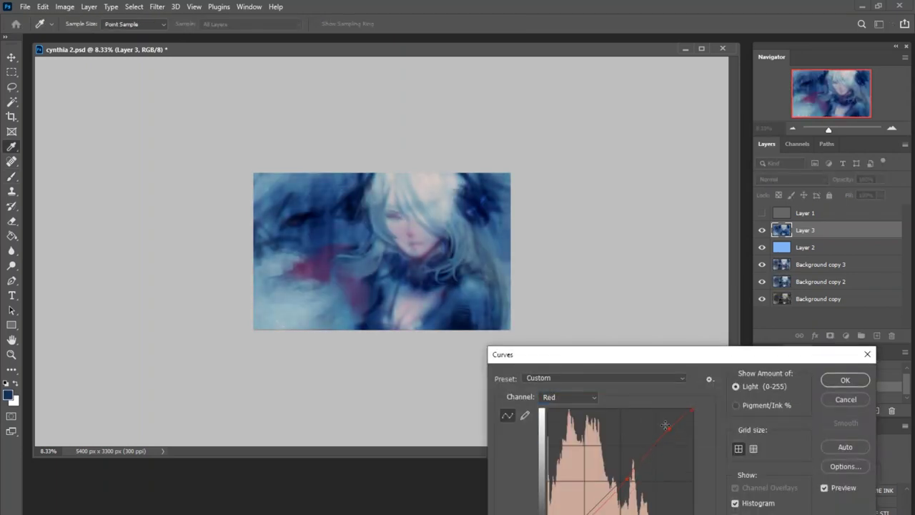
pyautogui.press('Return')
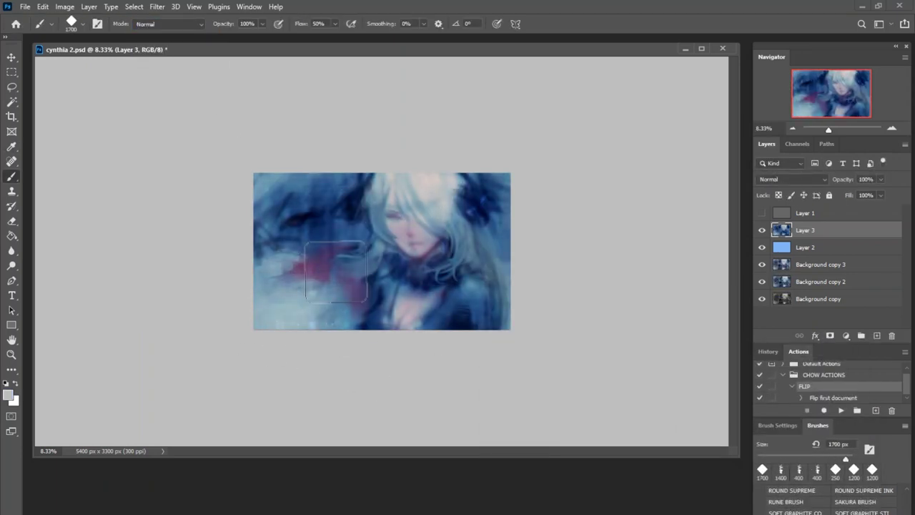
pyautogui.keyDown('alt'); pyautogui.click(347, 219); pyautogui.keyUp('alt')
# - Duplicate Layer 3 as a copy with Hue blending and raise its Blue channel in Curves
pyautogui.hotkey('ctrl', 'j')
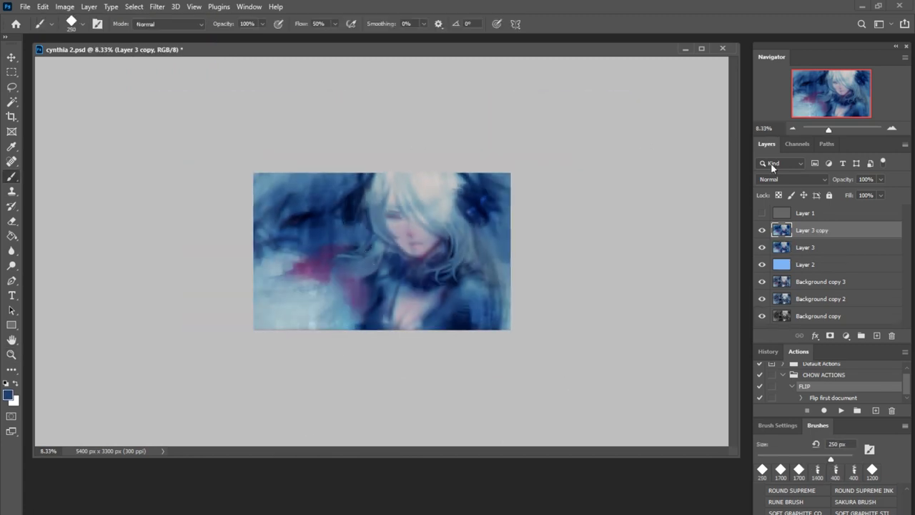
pyautogui.press('F2')
pyautogui.hotkey('alt', '5')
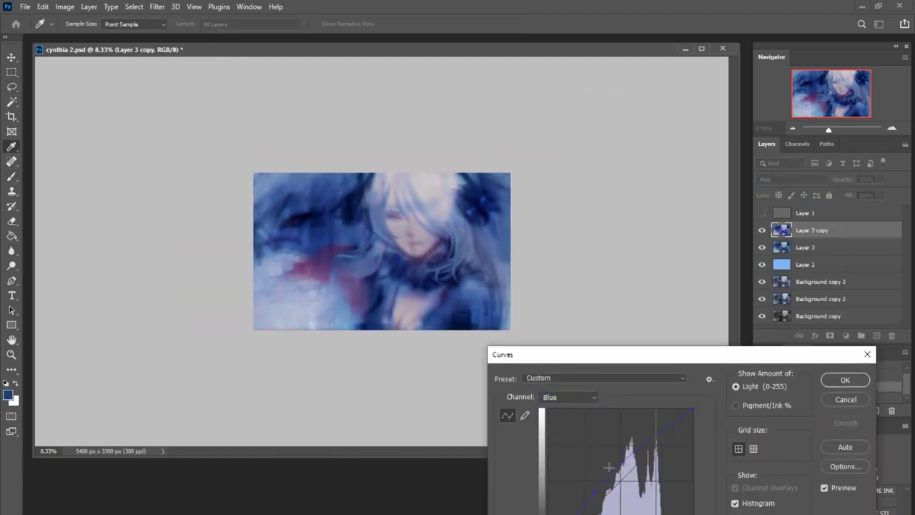
pyautogui.press('Return')
# - Stamp all visible layers into a new top layer and paint texture into the hair and background
pyautogui.hotkey('ctrl', 'shift', 'alt', 'e')
pyautogui.press('z')
pyautogui.click(556, 266)
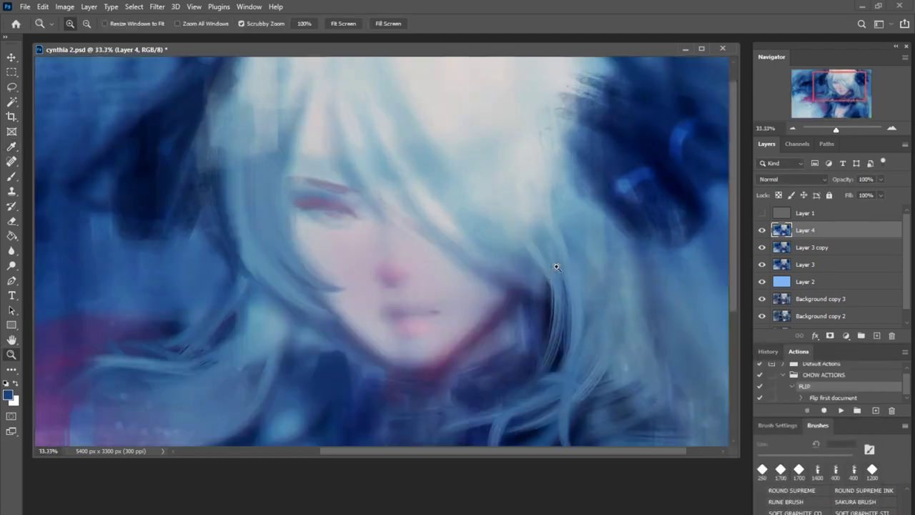
pyautogui.press('b')
pyautogui.scroll(-2, 536, 253)
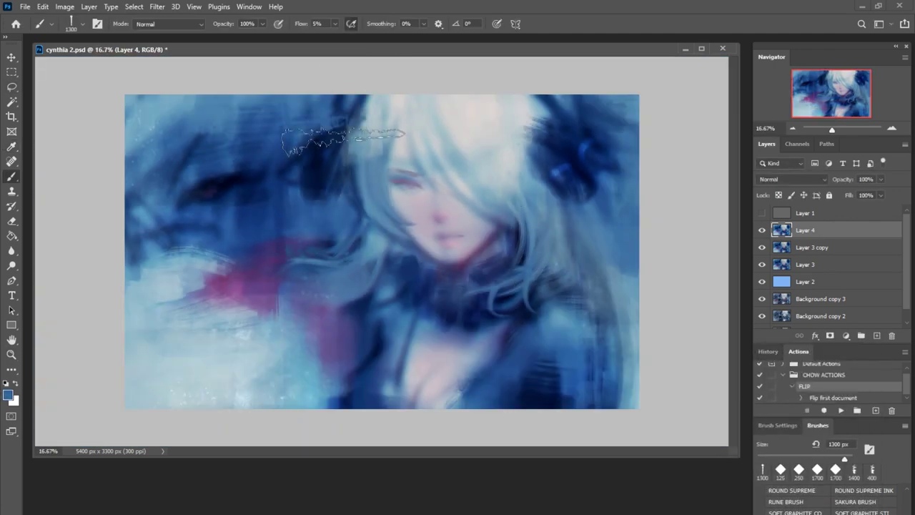
# - Shift the reds of Layer 4 toward magenta with Hue/Saturation and flip the canvas horizontally
pyautogui.hotkey('ctrl', 'u')
pyautogui.click(600, 475)
pyautogui.press('Escape')
pyautogui.press('Escape')
pyautogui.press('F2')
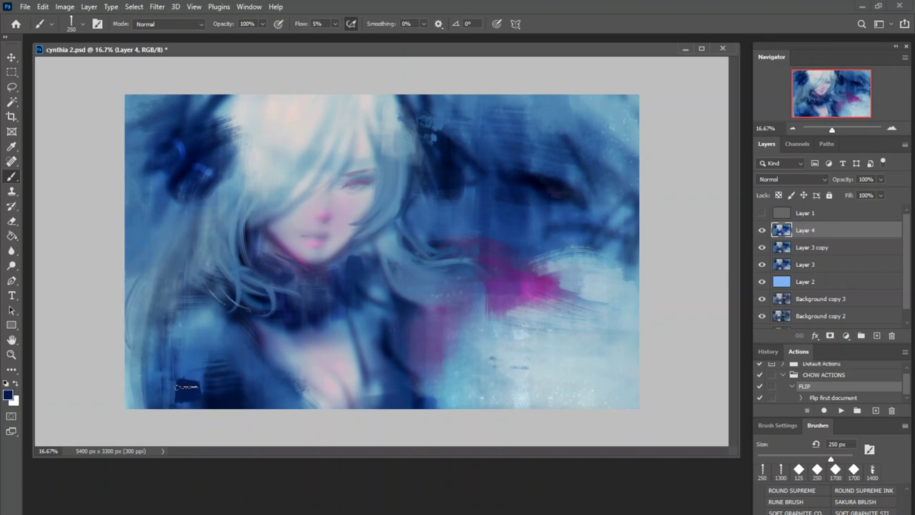
# - Paint fine dark strokes on the jacket and thin curved strands at the hair ends, and flip the canvas back
pyautogui.scroll(3, 350, 168)
pyautogui.scroll(-2, 395, 163)
pyautogui.scroll(-1, 395, 163)
pyautogui.press('F2')
# - Shift the hue of Layer 4 with Hue/Saturation and adjust its Blues range
pyautogui.hotkey('ctrl', 'u')
pyautogui.moveTo(650, 507); pyautogui.dragTo(656, 509)
pyautogui.hotkey('alt', '7')
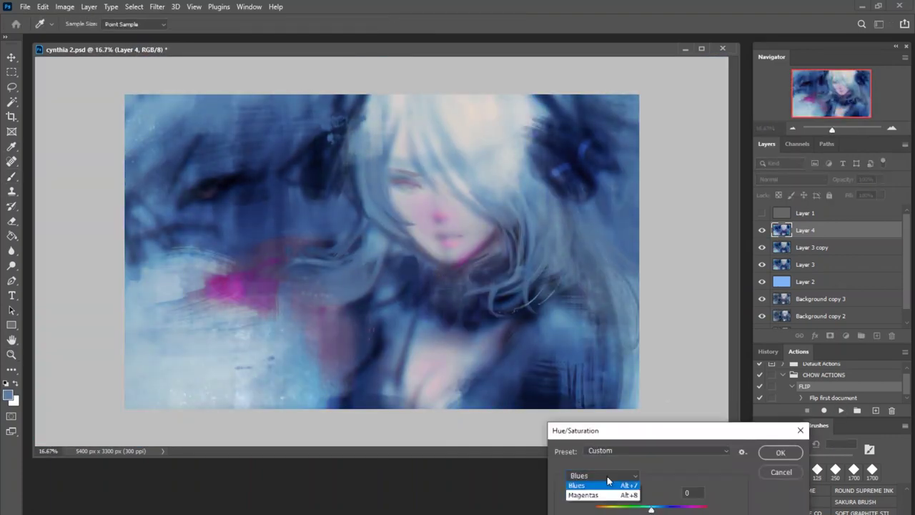
pyautogui.press('Return')
# - Duplicate Layer 2 above Layer 4 with Color blending at about 37% opacity and recolour it with Hue/Saturation
pyautogui.scroll(-1, 510, 307)
pyautogui.hotkey('ctrl', 'j')
pyautogui.hotkey('ctrl', 'u')
pyautogui.press('Return')
# - Stamp all visible layers into a new top layer, flip the canvas, and touch up the outer hair with a sampled colour
pyautogui.hotkey('ctrl', 'alt', 'shift', 'e')
pyautogui.press('F2')
pyautogui.press('z')
pyautogui.click(346, 209)
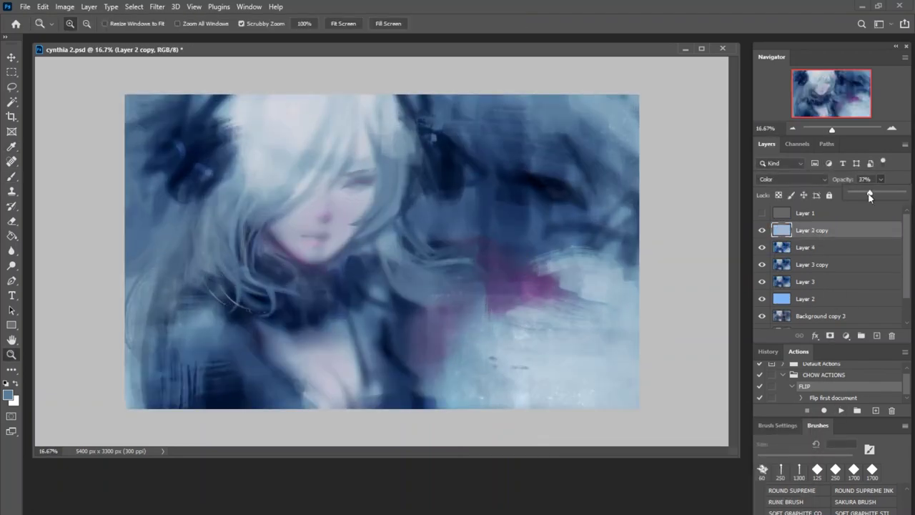
pyautogui.click(346, 208)
pyautogui.hotkey('ctrl', '-')
pyautogui.press('b')
pyautogui.keyDown('alt'); pyautogui.click(436, 323); pyautogui.keyUp('alt')
pyautogui.moveTo(149, 229); pyautogui.dragTo(160, 237)
pyautogui.hotkey('ctrl', '-')
# - Raise the Green channel of Layer 5 in Curves and flip the canvas back
pyautogui.hotkey('ctrl', 'm')
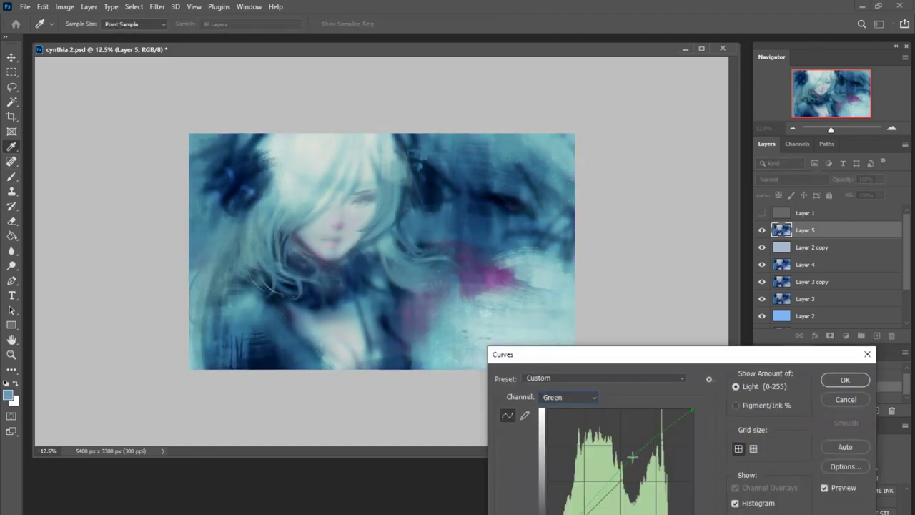
pyautogui.press('Return')
pyautogui.click(840, 410)
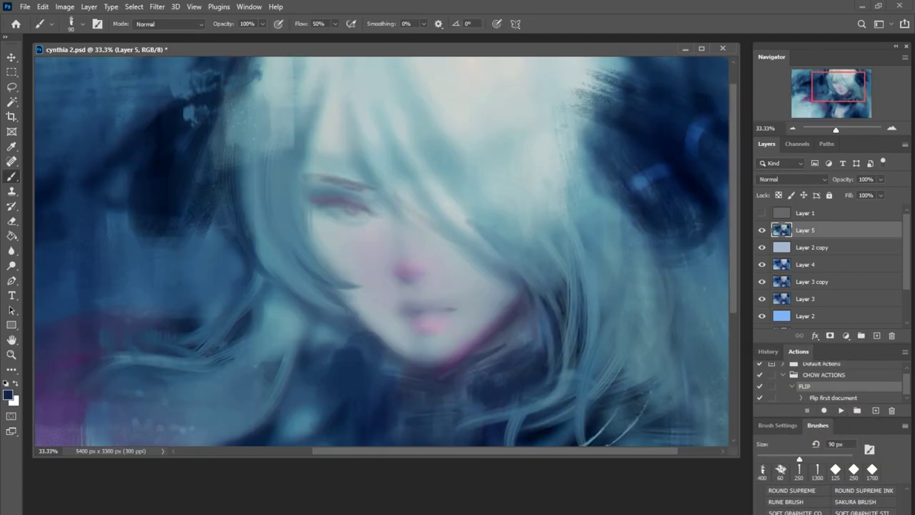
# - Choose a vivid pink foreground colour and tint the eyelid and nose with a 60 px Overlay brush at 15% flow
pyautogui.hotkey('ctrl', '+')
pyautogui.click(7, 394)
pyautogui.click(565, 155)
pyautogui.moveTo(377, 325); pyautogui.dragTo(391, 328)
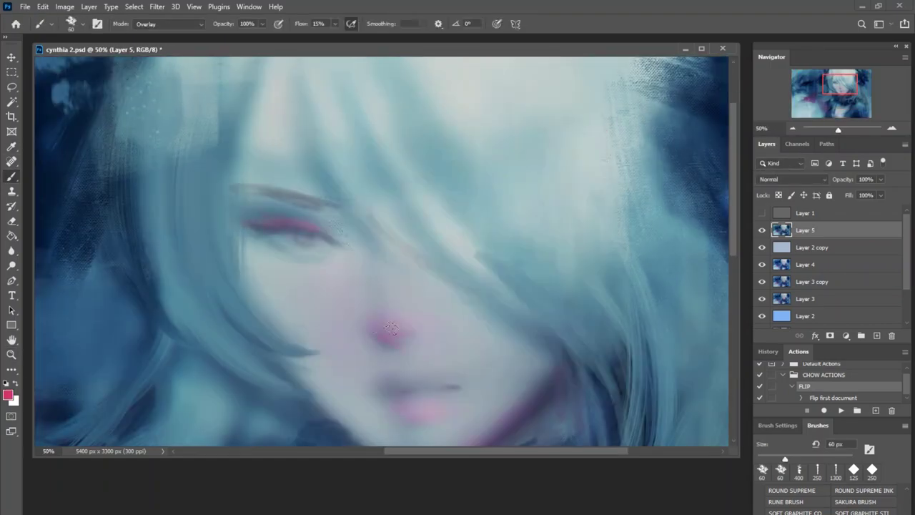
# - Paint sampled blue over the dark area beside the chest with a 250 px brush at 30% flow
pyautogui.hotkey('ctrl', '-')
pyautogui.hotkey('ctrl', '-')
pyautogui.hotkey('ctrl', '-')
pyautogui.hotkey('ctrl', '-')
pyautogui.hotkey('ctrl', '-')
pyautogui.press('.')
pyautogui.hotkey('ctrl', '+')
pyautogui.keyDown('alt'); pyautogui.click(371, 341); pyautogui.keyUp('alt')
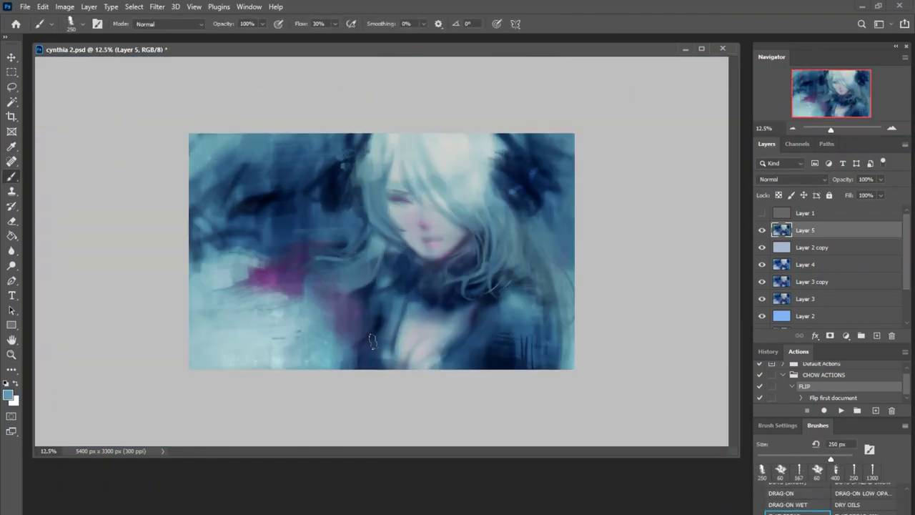
# - Reduce the brush to 90 px and add fine strokes to the hair and the creature's muzzle
pyautogui.hotkey('ctrl', '+')
pyautogui.hotkey('ctrl', '+')
pyautogui.hotkey('ctrl', '+')
pyautogui.press('[')
pyautogui.press('[')
pyautogui.press('[')
pyautogui.press('[')
pyautogui.press('[')
pyautogui.press('[')
pyautogui.hotkey('ctrl', '-')
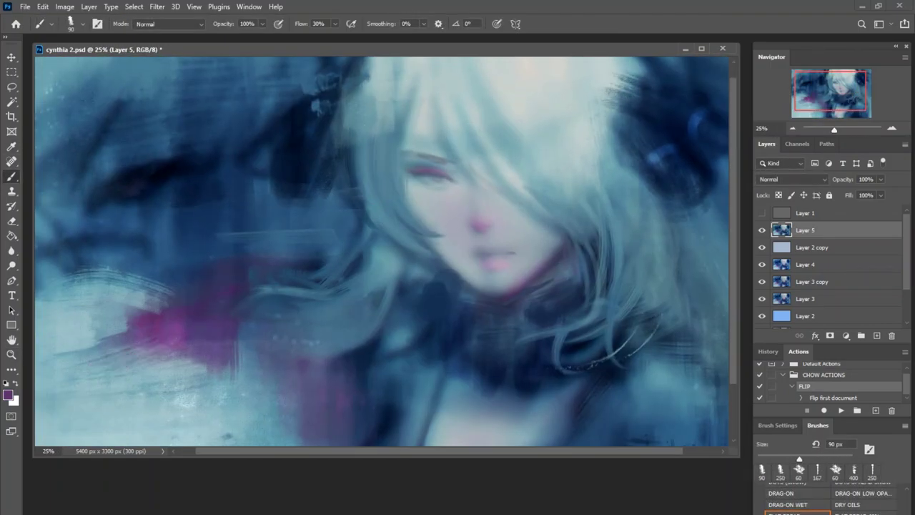
# - Enlarge the brush to 175 px and paint the creature's magenta eye and reddish mouth with sampled colours
pyautogui.hotkey('ctrl', '-')
pyautogui.press(']')
pyautogui.press(']')
pyautogui.press(']')
pyautogui.press(']')
pyautogui.keyDown('alt'); pyautogui.click(226, 183); pyautogui.keyUp('alt')
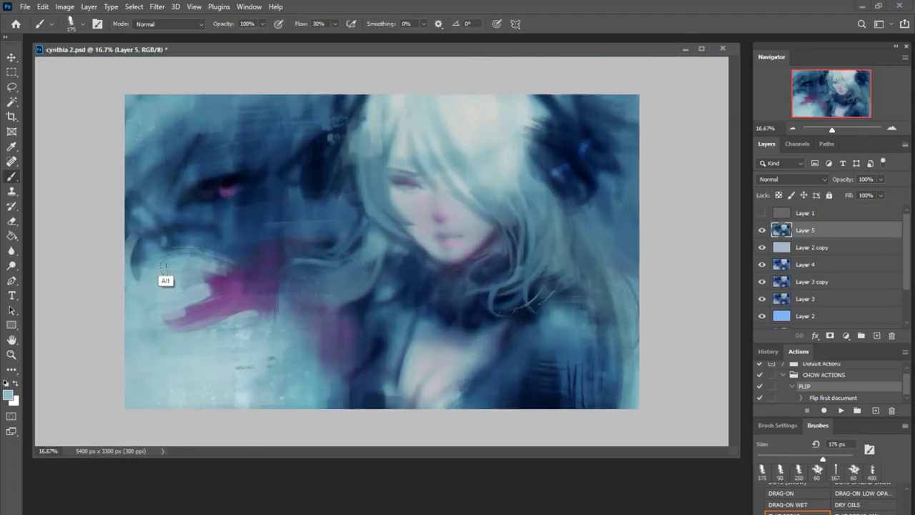
# - Repaint the creature's open mouth and snout edge with sampled colours using the 175 px brush at 30% flow
pyautogui.keyDown('alt'); pyautogui.click(163, 266); pyautogui.keyUp('alt')
pyautogui.moveTo(193, 286); pyautogui.dragTo(241, 319)
pyautogui.hotkey('ctrl', '-')
# - Flip the canvas horizontally and tint the woman's hair and shoulder with purple using a 900 px brush in Color mode
pyautogui.press(']')
pyautogui.press(']')
pyautogui.press(']')
pyautogui.press(']')
pyautogui.press(']')
pyautogui.press(']')
pyautogui.press(']')
pyautogui.press(']')
pyautogui.press(']')
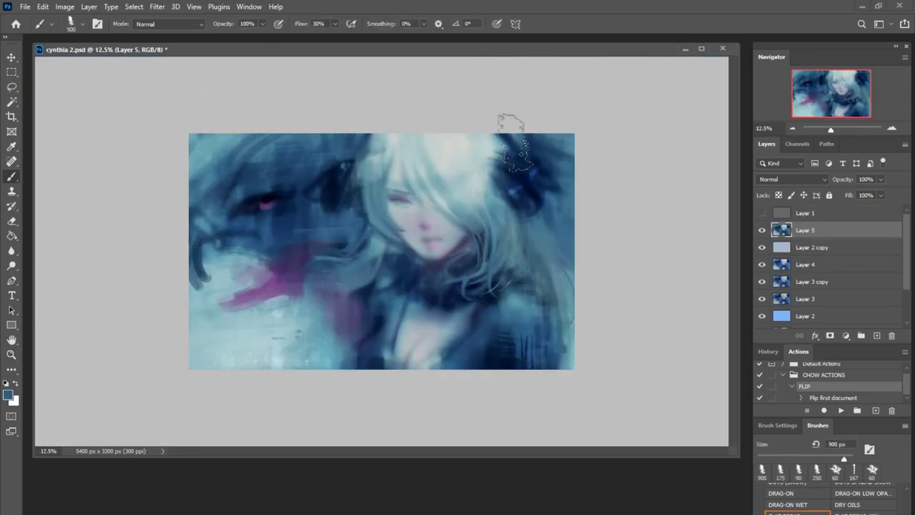
pyautogui.hotkey('shift', 'alt', 'o')
pyautogui.press('F2')
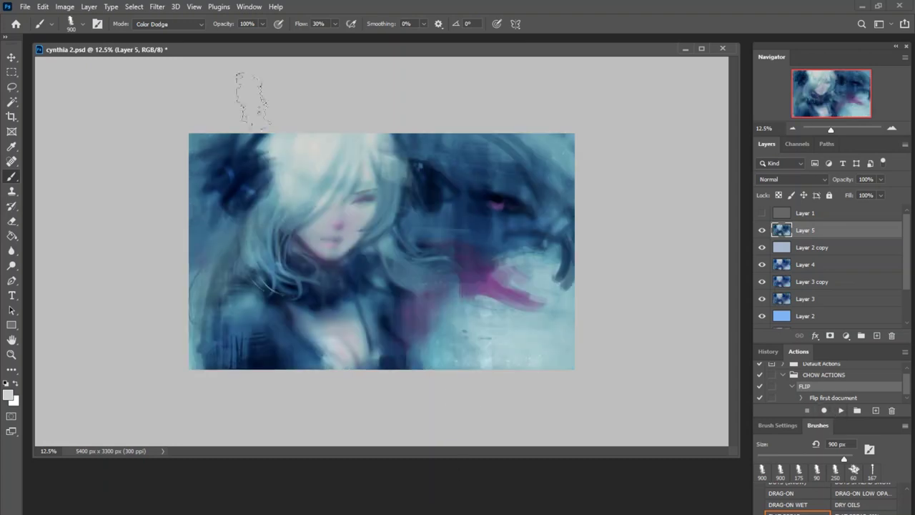
pyautogui.moveTo(229, 143); pyautogui.dragTo(207, 307)
pyautogui.keyDown('alt'); pyautogui.click(325, 352); pyautogui.keyUp('alt')
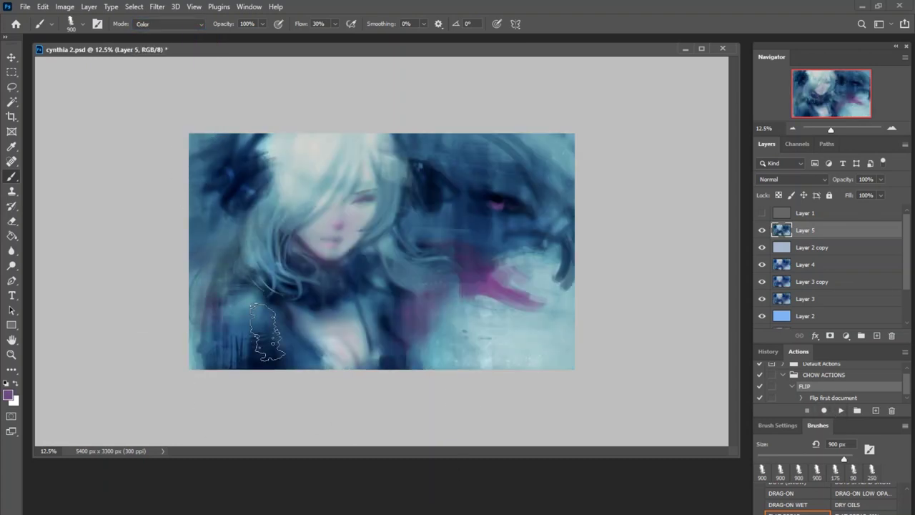
# - Blend the hair, clothing and lower face with sampled colours using the Mixer Brush at 120 px
pyautogui.hotkey('shift', 'b')
pyautogui.keyDown('alt'); pyautogui.click(248, 205); pyautogui.keyUp('alt')
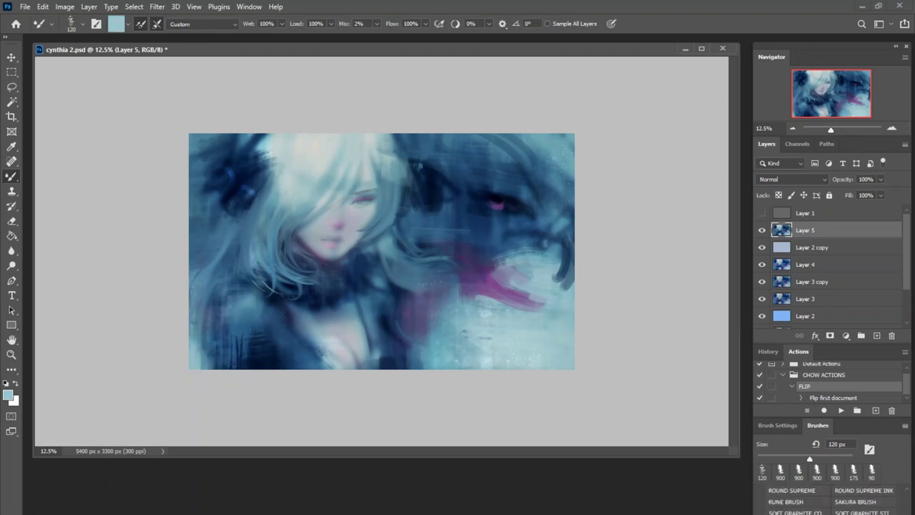
pyautogui.keyDown('alt'); pyautogui.click(397, 338); pyautogui.keyUp('alt')
pyautogui.scroll(2, 343, 216)
pyautogui.scroll(-1, 308, 179)
pyautogui.keyDown('alt'); pyautogui.click(244, 343); pyautogui.keyUp('alt')
pyautogui.scroll(4, 321, 209)
pyautogui.keyDown('alt'); pyautogui.click(400, 304); pyautogui.keyUp('alt')
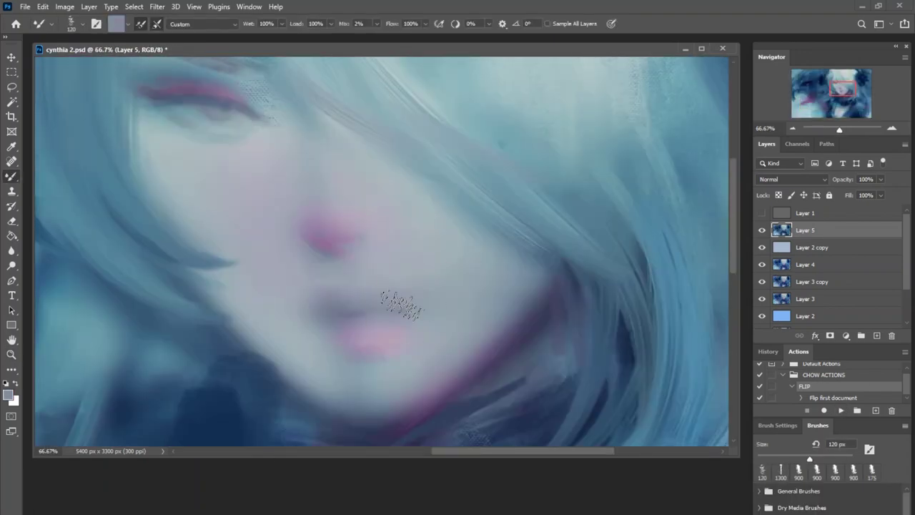
# - Soften the face with sampled tones and add nose and lip highlights using a 60 px Color Dodge brush at 15% flow
pyautogui.hotkey('shift', 'b')
pyautogui.keyDown('alt'); pyautogui.click(336, 236); pyautogui.keyUp('alt')
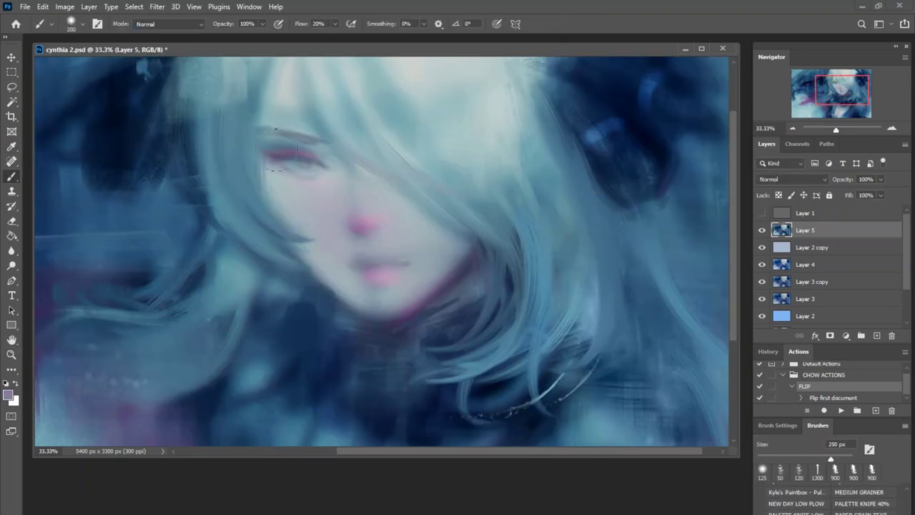
pyautogui.scroll(-2, 532, 295)
pyautogui.scroll(3, 532, 295)
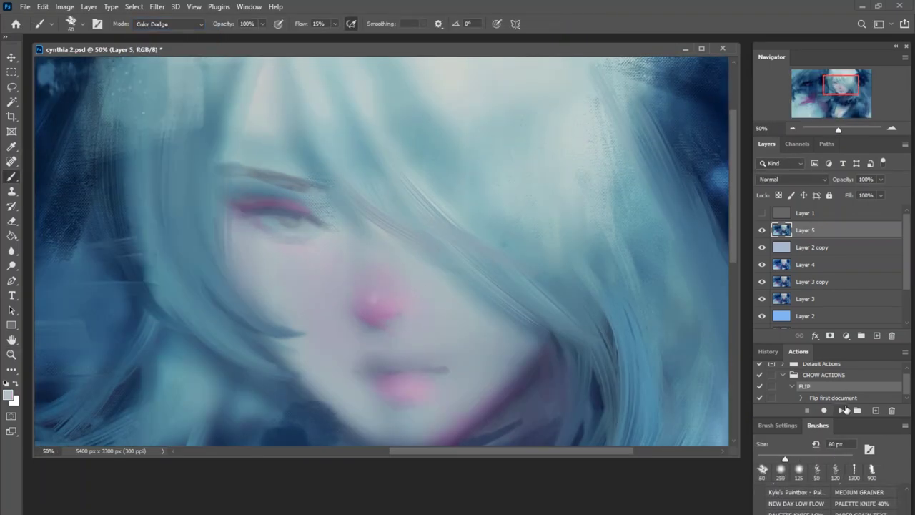
pyautogui.scroll(-2, 357, 205)
# - Paint sampled blue tones into the hair strands with a 200 px textured brush in Normal mode at 80% flow
pyautogui.hotkey('shift', 'alt', 'n')
pyautogui.hotkey('shift', '8')
pyautogui.keyDown('alt'); pyautogui.click(286, 265); pyautogui.keyUp('alt')
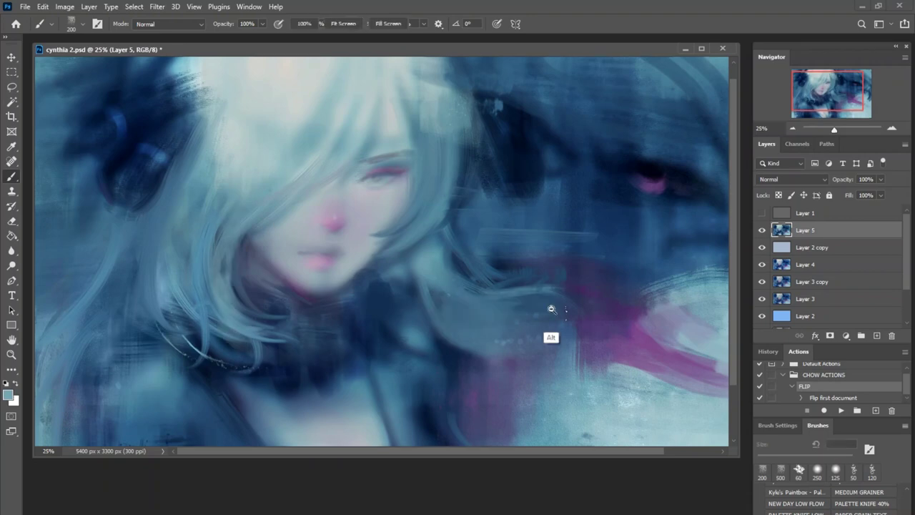
pyautogui.keyDown('alt'); pyautogui.click(557, 300); pyautogui.keyUp('alt')
pyautogui.scroll(-1, 557, 300)
pyautogui.scroll(3, 329, 200)
pyautogui.keyDown('alt'); pyautogui.click(347, 272); pyautogui.keyUp('alt')
# - Adjust the Magentas range of the painting with Hue/Saturation
pyautogui.press('z')
pyautogui.keyDown('alt'); pyautogui.click(247, 193); pyautogui.keyUp('alt')
pyautogui.keyDown('alt'); pyautogui.click(247, 193); pyautogui.keyUp('alt')
pyautogui.hotkey('ctrl', 'u')
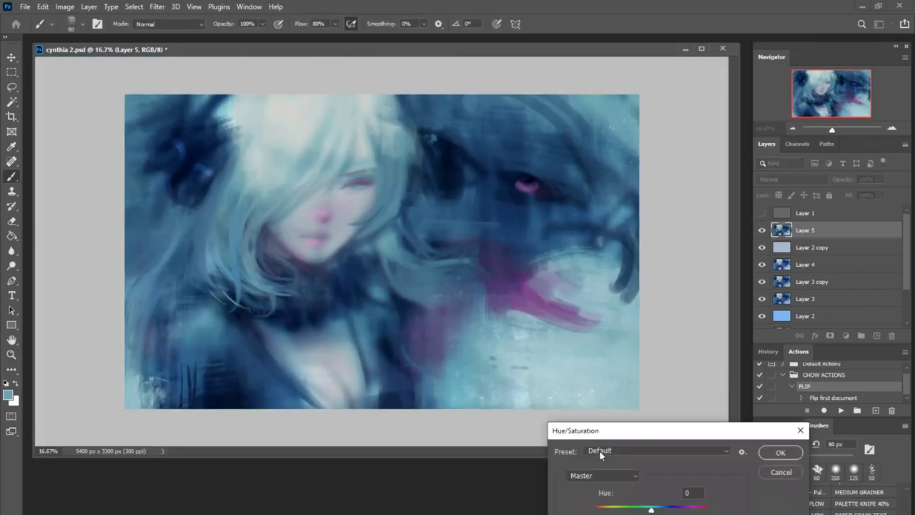
pyautogui.click(601, 475)
pyautogui.click(601, 500)
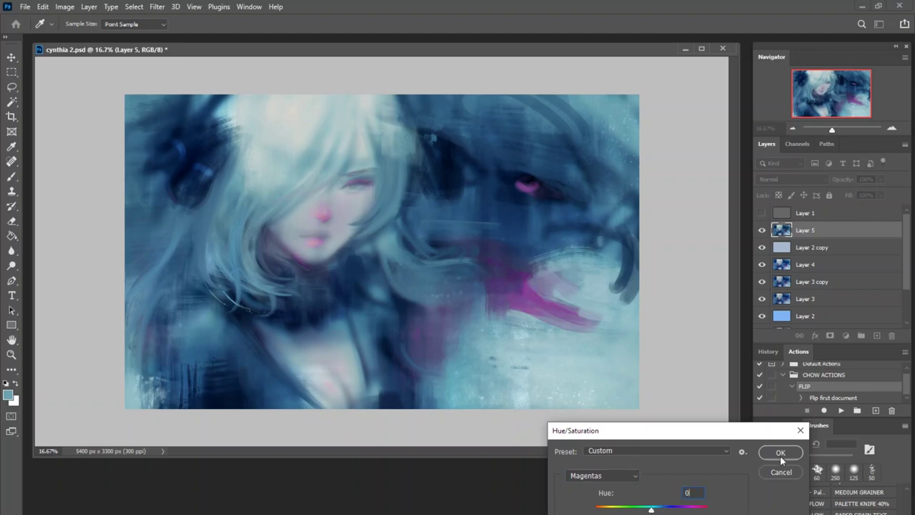
pyautogui.click(780, 453)
# - Flip the canvas horizontally and reshape the dark curved form beside the hair with the Mixer Brush at 120 px
pyautogui.press('F12')
pyautogui.press('b')
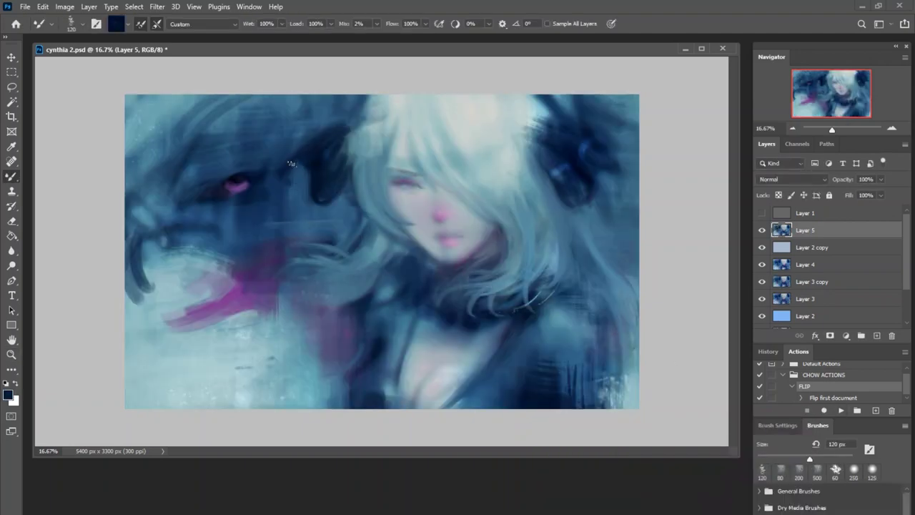
pyautogui.scroll(2, 361, 115)
pyautogui.scroll(-4, 360, 114)
pyautogui.hotkey('shift', 'b')
pyautogui.keyDown('alt'); pyautogui.click(375, 304); pyautogui.keyUp('alt')
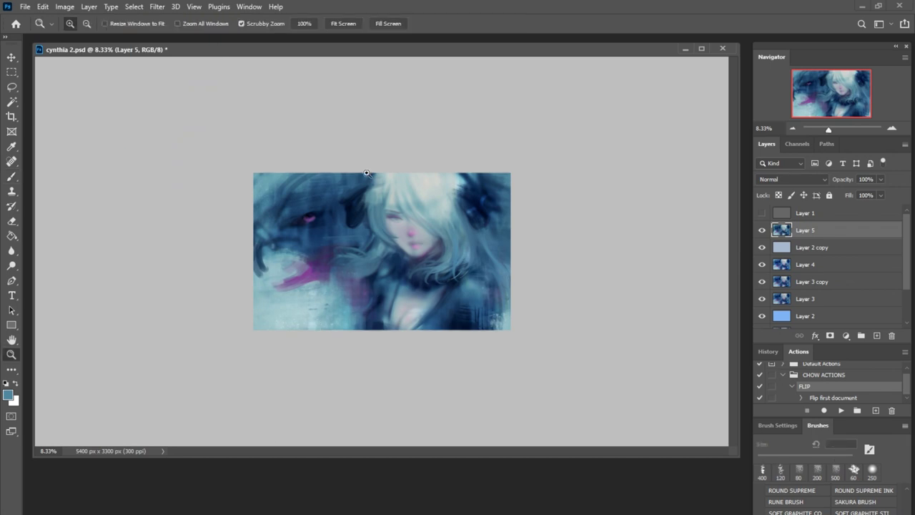
# - Sketch dark contour lines across the creature's head and magenta strokes in its mouth using a 175 px brush at 5% flow
pyautogui.hotkey('ctrl', '+')
pyautogui.hotkey('shift', 'alt', 'o')
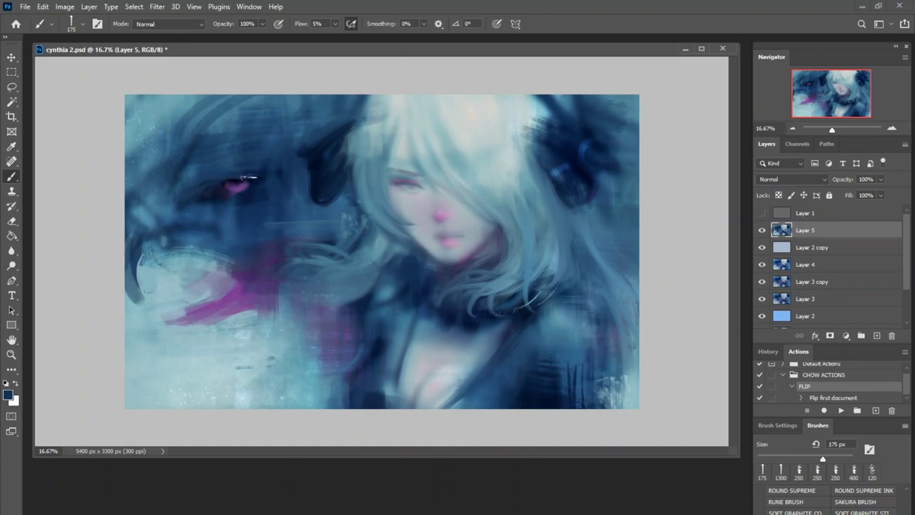
pyautogui.moveTo(171, 131); pyautogui.dragTo(331, 111)
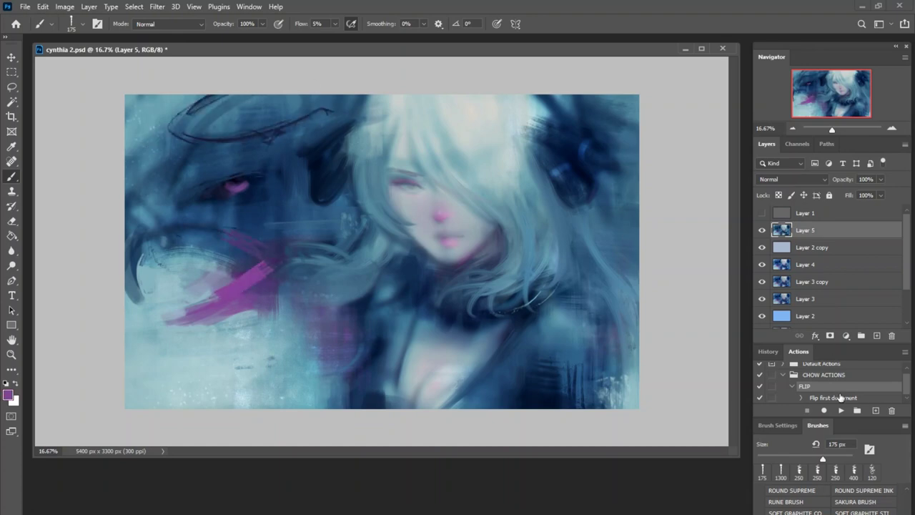
pyautogui.click(841, 410)
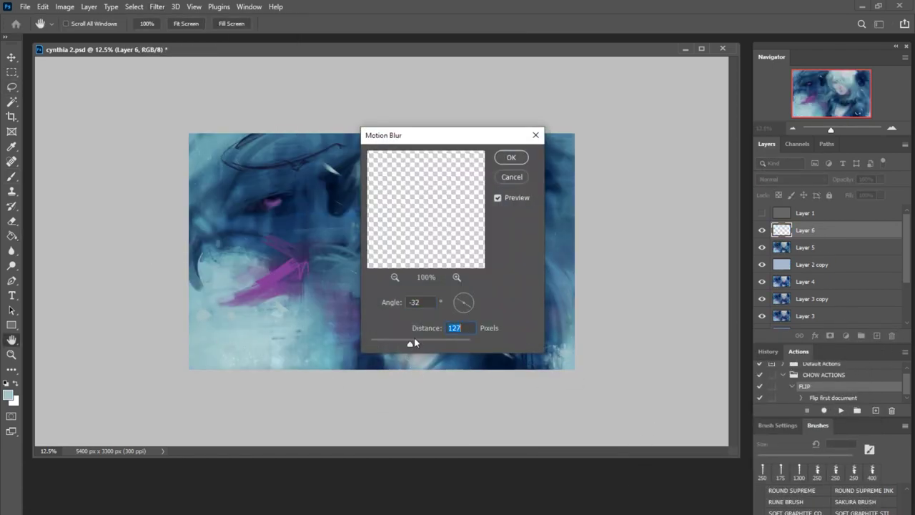
# - Apply Motion Blur at a -32° angle and 127 px distance to the light flecks on the layer above the painting
pyautogui.click(516, 156)
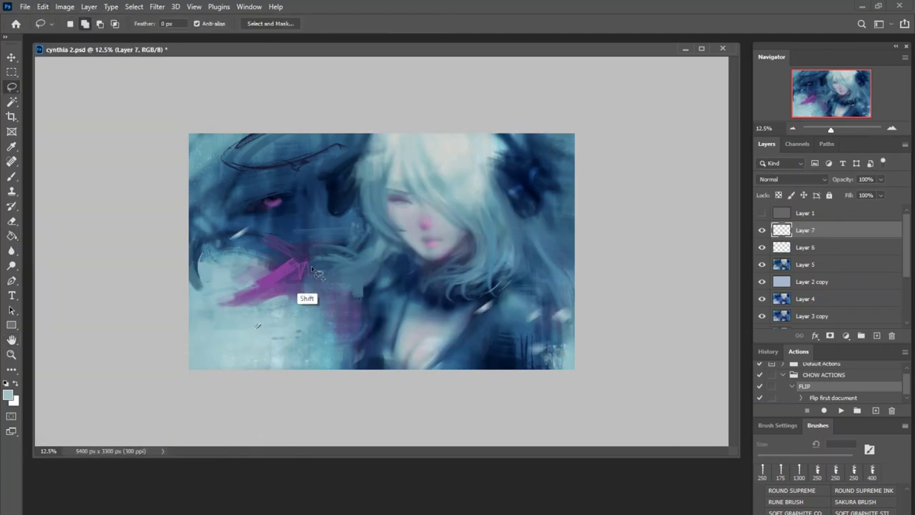
pyautogui.click(515, 158)
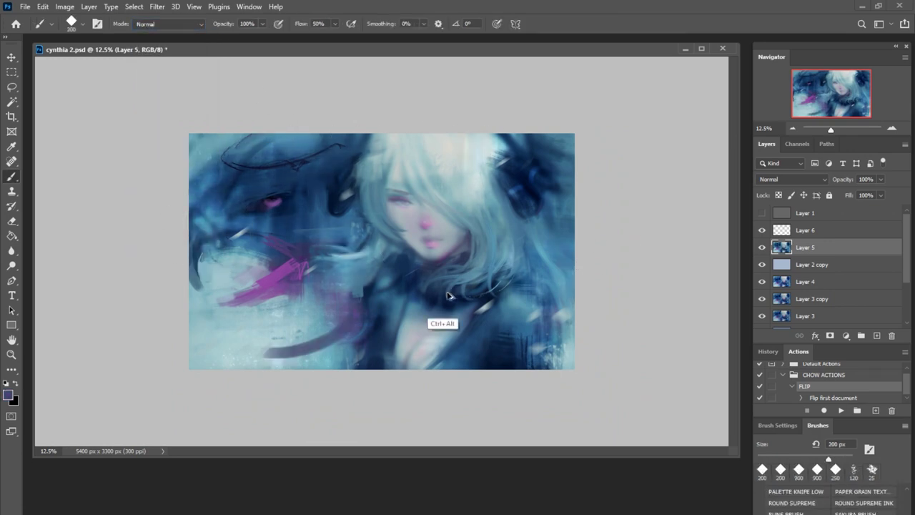
# - Refine the hair and dark collar on Layer 5 with sampled blues using small diamond-tipped brushes at 50% flow
pyautogui.scroll(4, 444, 208)
pyautogui.scroll(-3, 468, 288)
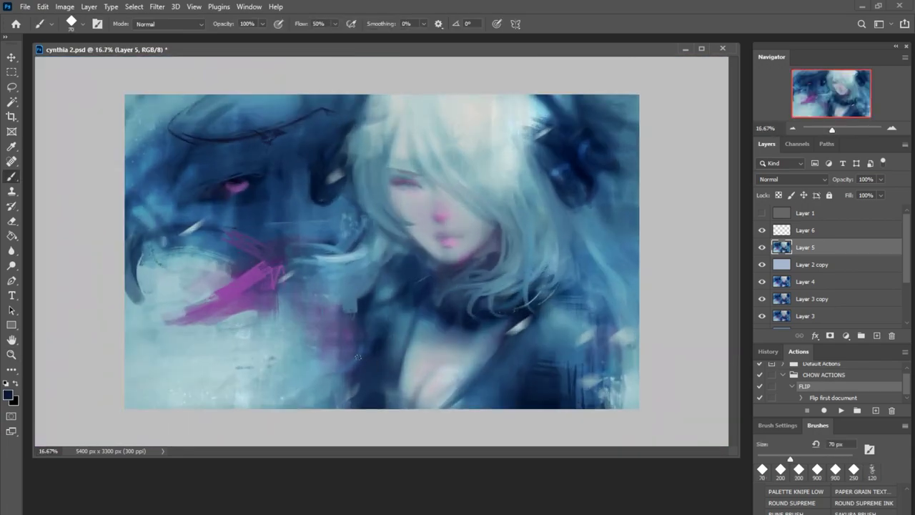
pyautogui.scroll(4, 357, 272)
pyautogui.scroll(-5, 494, 370)
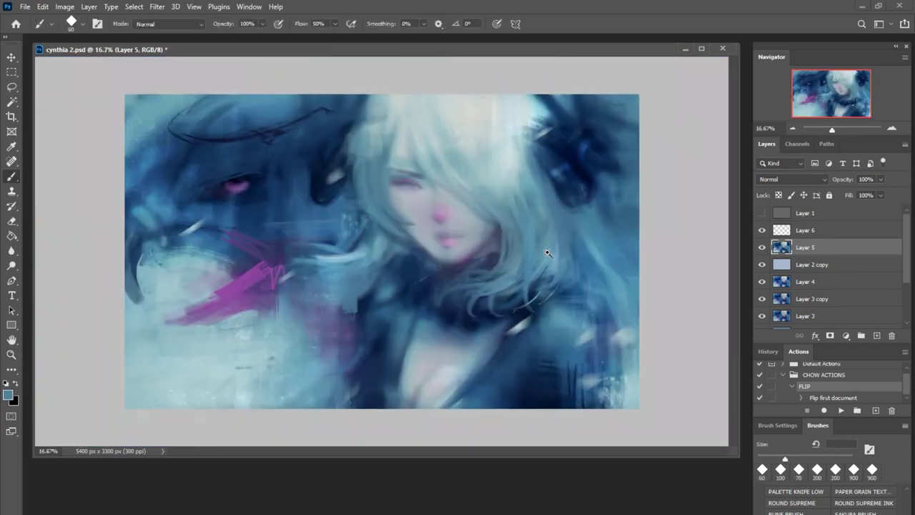
pyautogui.scroll(2, 383, 250)
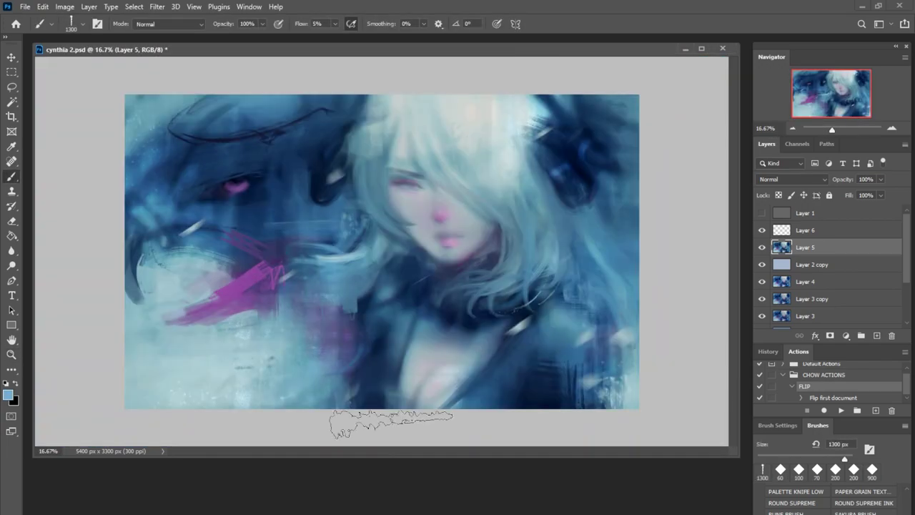
# - Intensify the painting's blues with Hue/Saturation and flip the canvas horizontally
pyautogui.hotkey('ctrl', 'u')
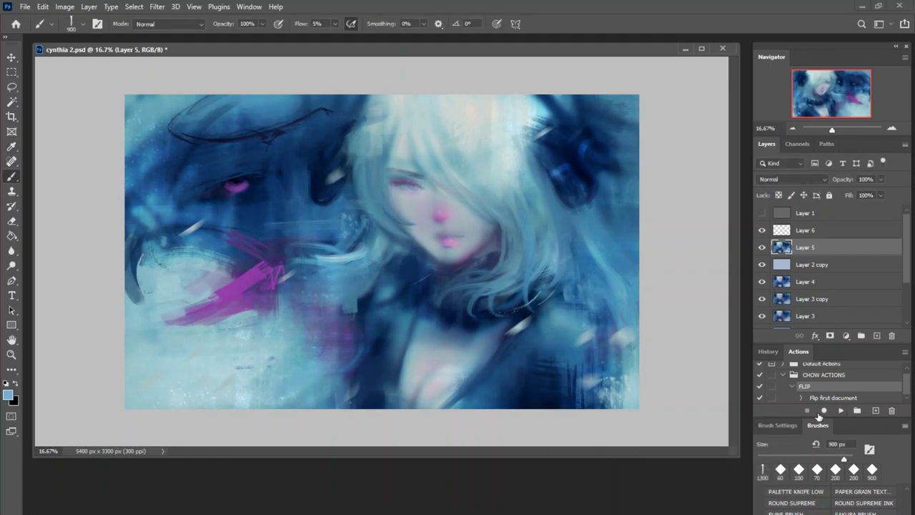
pyautogui.press('F2')
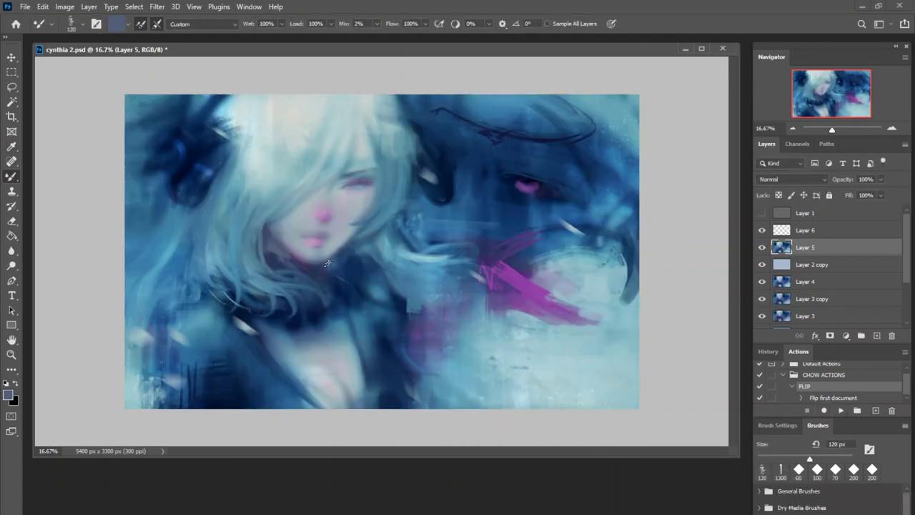
# - Define the dark hair ornament and nearby hair strands with sampled blues using the Mixer Brush at 120 px
pyautogui.hotkey('ctrl', '-')
pyautogui.keyDown('alt'); pyautogui.click(232, 215); pyautogui.keyUp('alt')
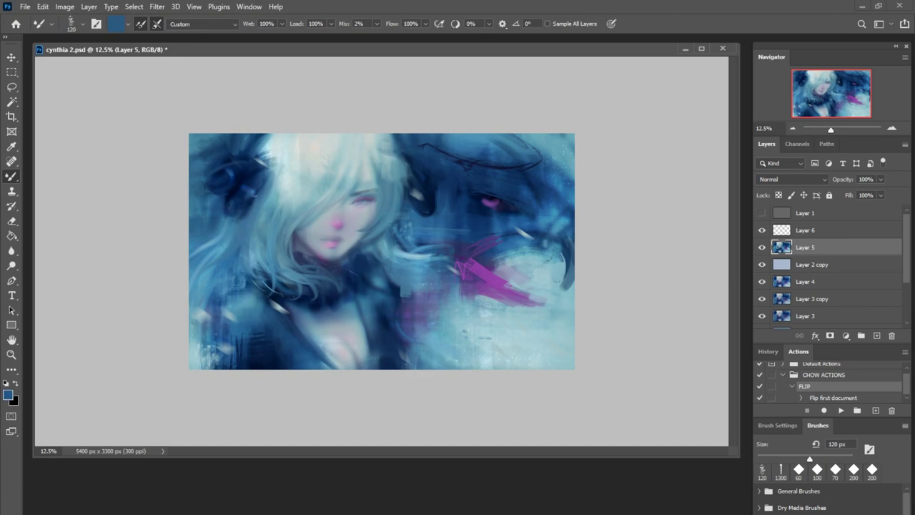
pyautogui.scroll(3, 337, 221)
pyautogui.scroll(-3, 619, 178)
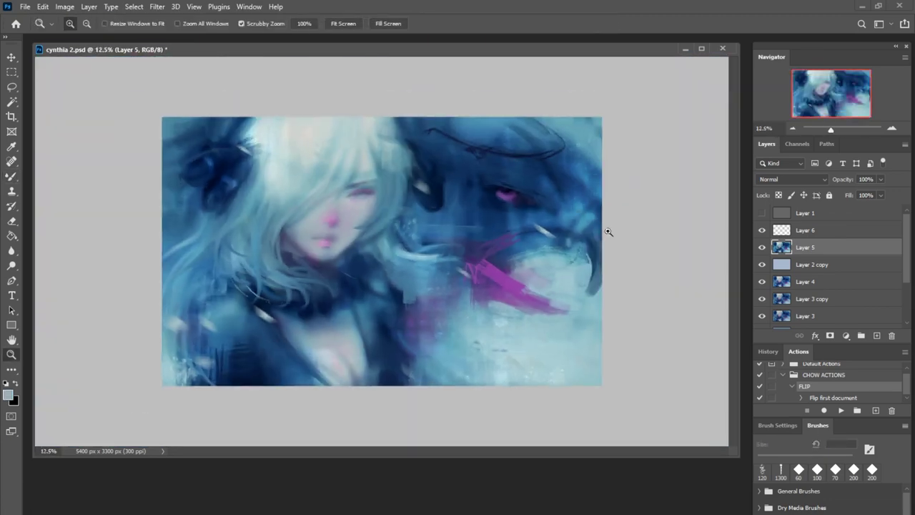
# - Shift the painting towards a stronger blue with Curves and flip the canvas horizontally
pyautogui.hotkey('ctrl', 'm')
pyautogui.press('Return')
pyautogui.press('F2')
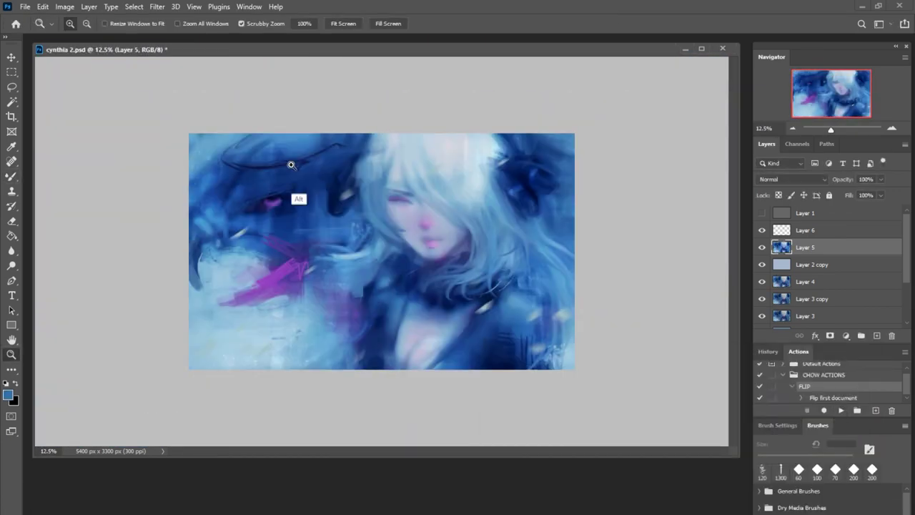
# - Paint pale blue over the creature's magenta mouth on a new layer with a large textured brush at 80% flow
pyautogui.hotkey('shift', 'b')
pyautogui.hotkey('ctrl', 'e')
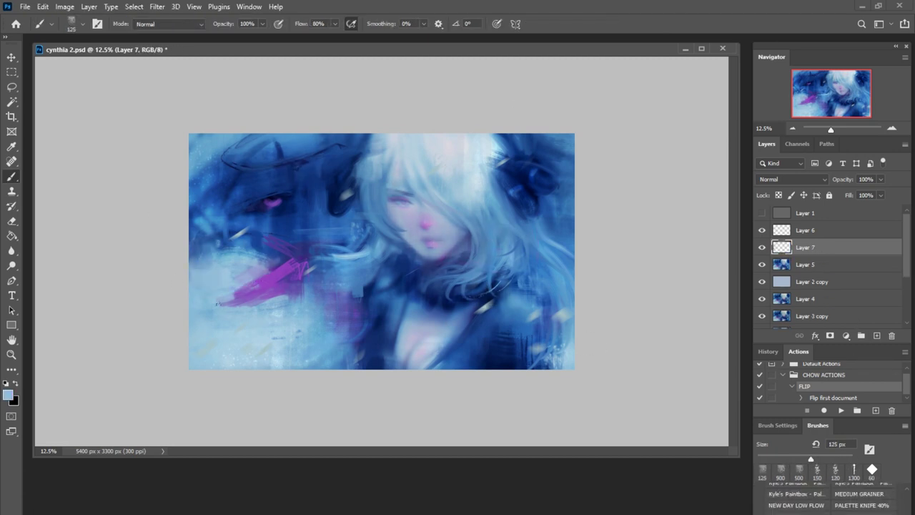
pyautogui.moveTo(240, 246); pyautogui.dragTo(278, 282)
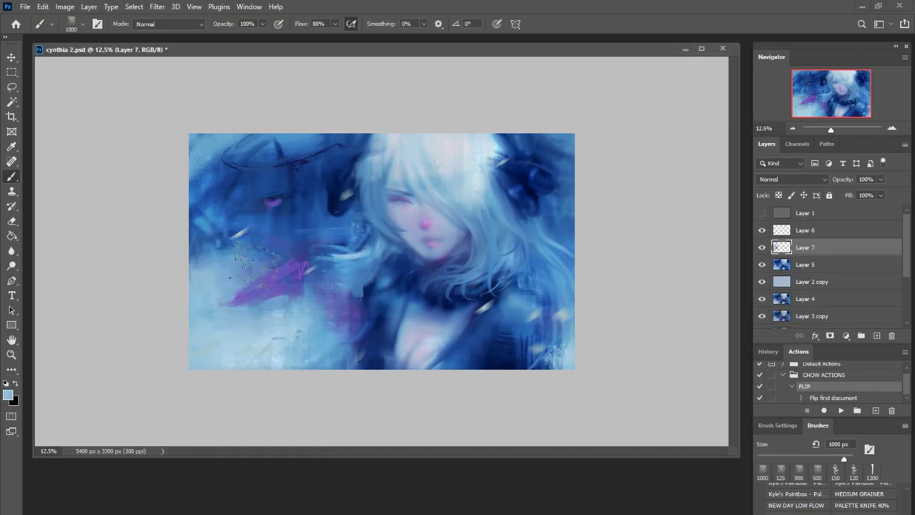
# - Choose dark red (RGB 60, 10, 8) as the foreground colour and touch up the neck area with small brush strokes
pyautogui.scroll(5, 425, 239)
pyautogui.click(9, 394)
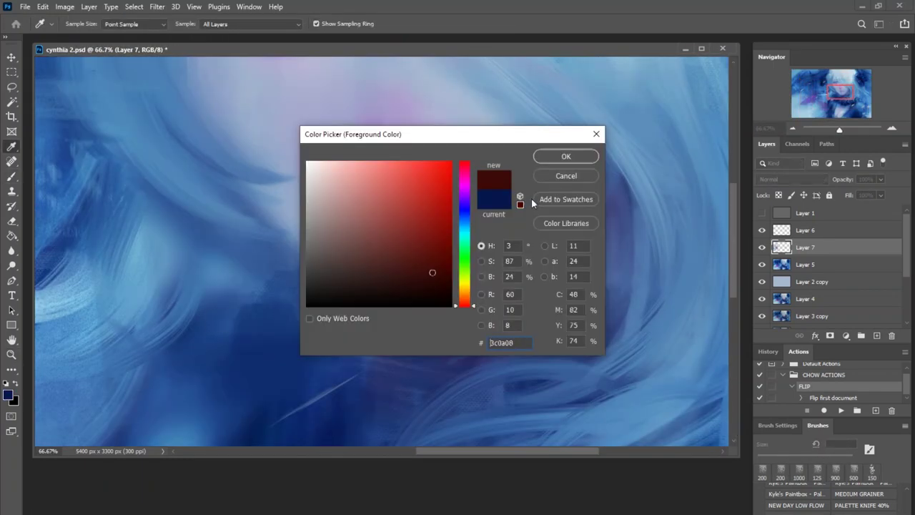
pyautogui.click(565, 155)
pyautogui.scroll(-7, 389, 255)
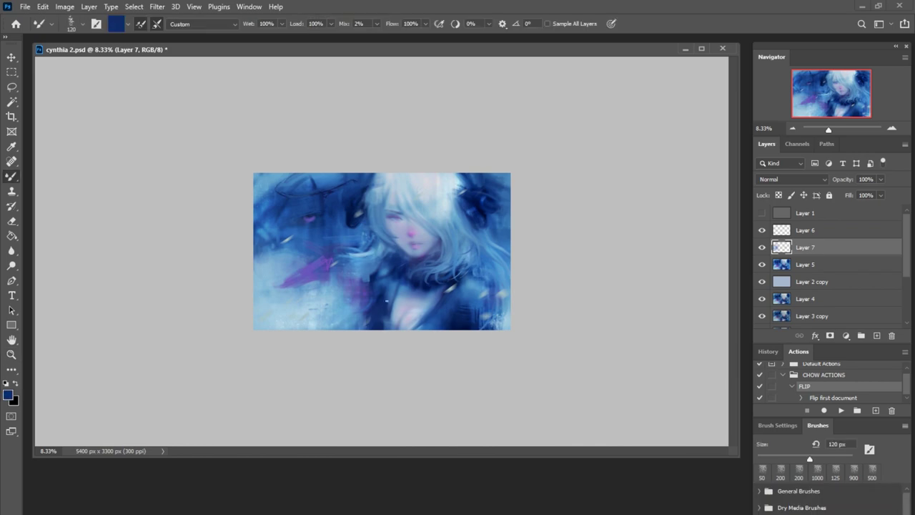
pyautogui.scroll(4, 286, 286)
pyautogui.scroll(-3, 269, 293)
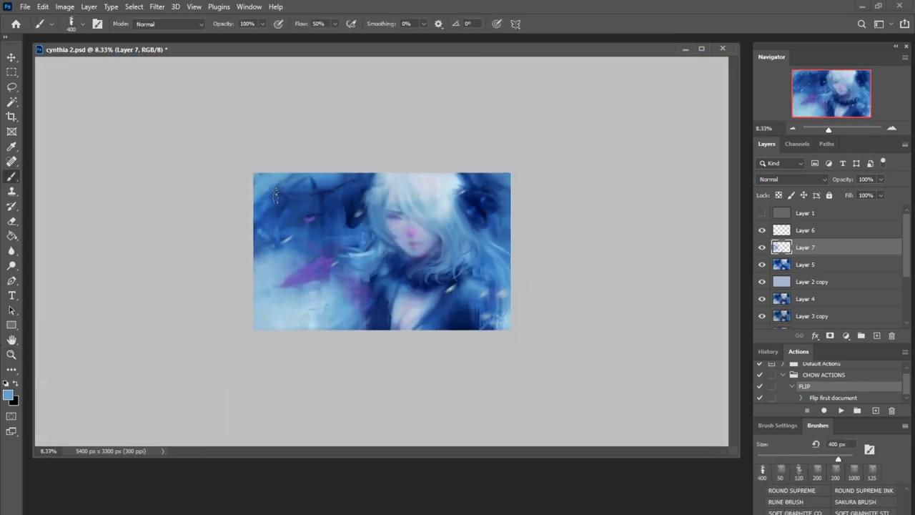
# - Flip the canvas horizontally and detail the lips and eye with a 30 px brush at 15% flow
pyautogui.press('F2')
pyautogui.scroll(6, 487, 346)
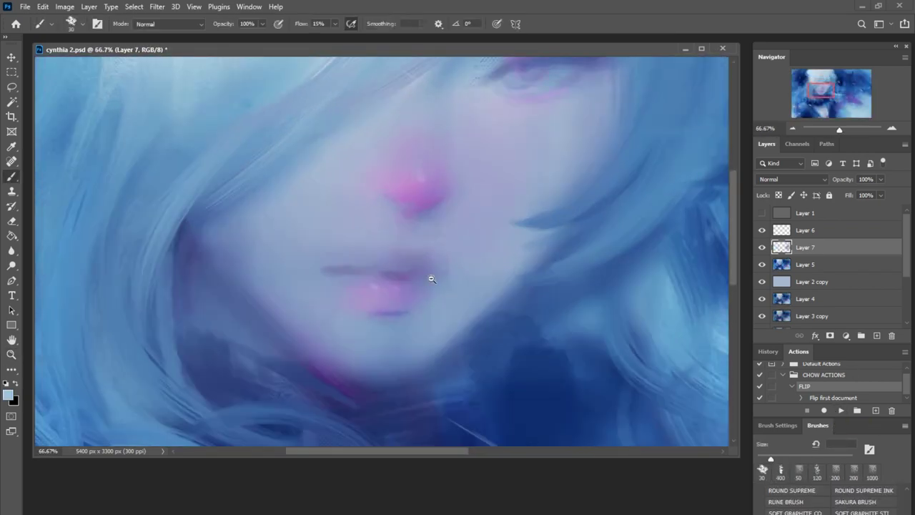
pyautogui.scroll(-3, 431, 279)
pyautogui.scroll(5, 425, 144)
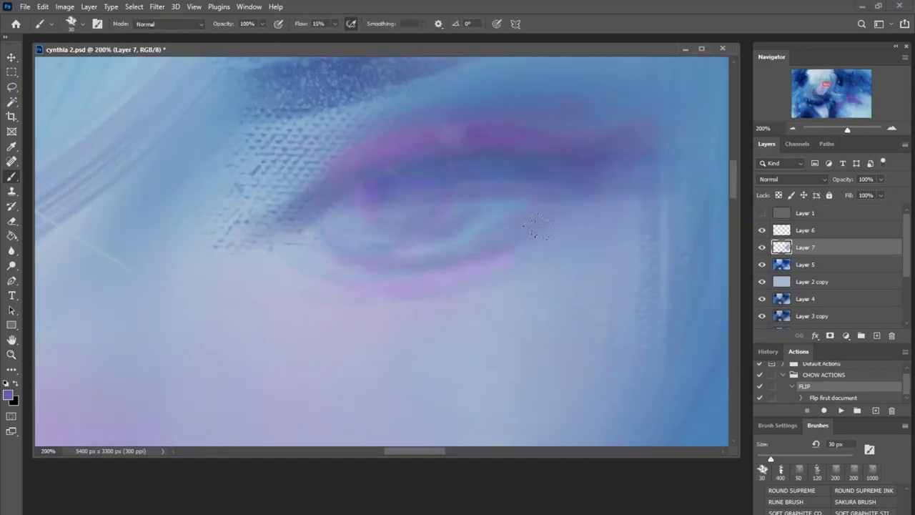
# - Extend the creature's purple lower jaw with jagged strokes using a 90 px brush
pyautogui.press('z')
pyautogui.scroll(-5, 533, 207)
pyautogui.moveTo(448, 243)
pyautogui.mouseDown()
pyautogui.moveTo(551, 255)
pyautogui.moveTo(500, 215)
pyautogui.moveTo(451, 139)
pyautogui.moveTo(248, 300)
pyautogui.mouseUp()
pyautogui.hotkey('ctrl', '-')
pyautogui.hotkey('ctrl', '-')
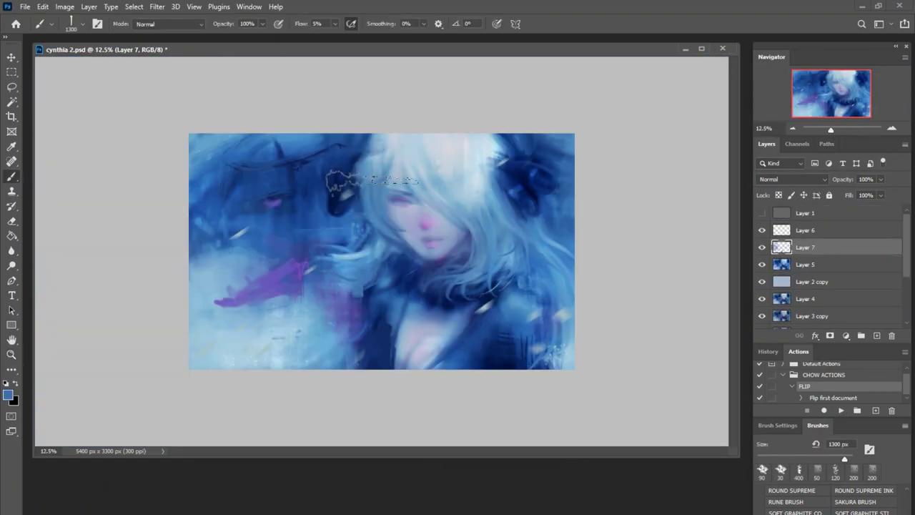
# - Choose a magenta foreground colour and touch up the woman's nose and lips with a 70 px soft brush
pyautogui.hotkey('ctrl', '+')
pyautogui.hotkey('ctrl', '+')
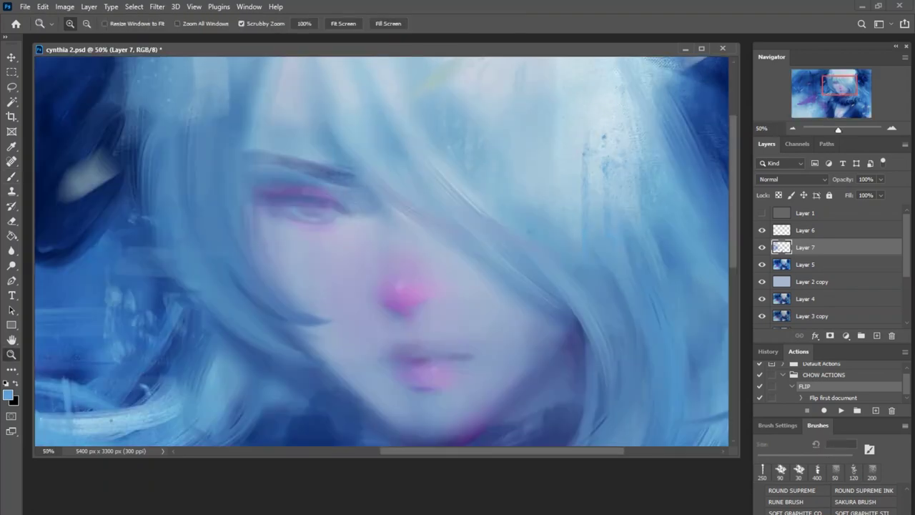
pyautogui.click(7, 393)
pyautogui.click(547, 155)
pyautogui.hotkey('ctrl', '-')
pyautogui.hotkey('ctrl', '-')
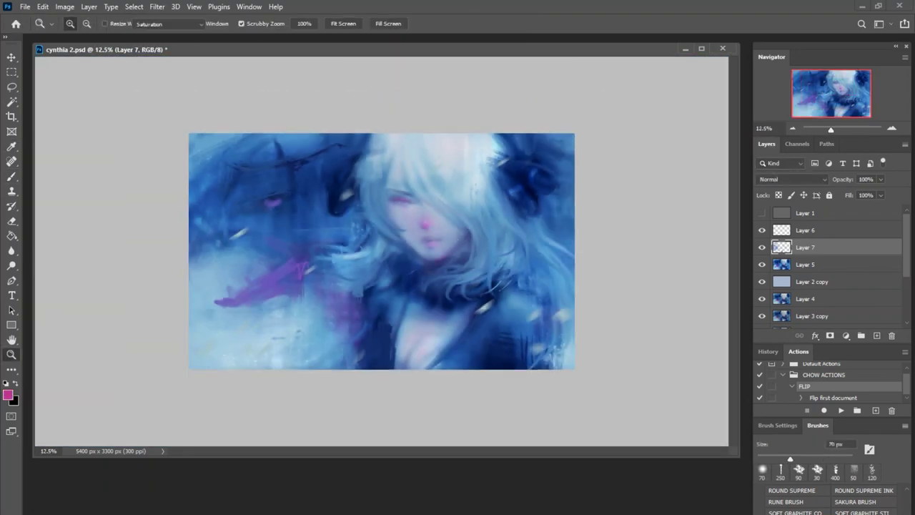
# - Merge Layer 7 down, duplicate the result, and tint the area between the creature and the woman's hair magenta in Color mode
pyautogui.hotkey('ctrl', 'e')
pyautogui.click(168, 23)
pyautogui.click(154, 309)
pyautogui.hotkey('ctrl', 'j')
pyautogui.moveTo(268, 243); pyautogui.dragTo(346, 246)
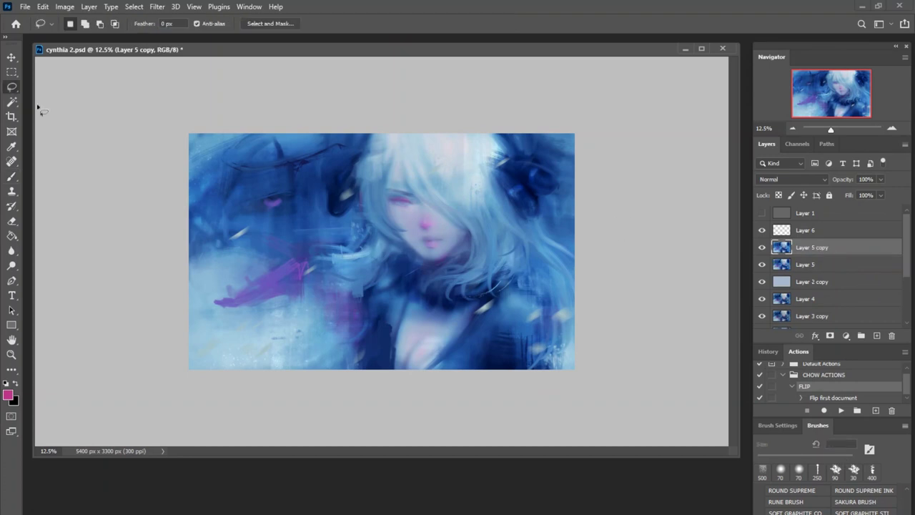
# - Remove the fleck layer (Layer 6) and paint textured dark blue strokes on the woman's coat with a 400 px brush at 5% flow
pyautogui.hotkey('alt', ']')
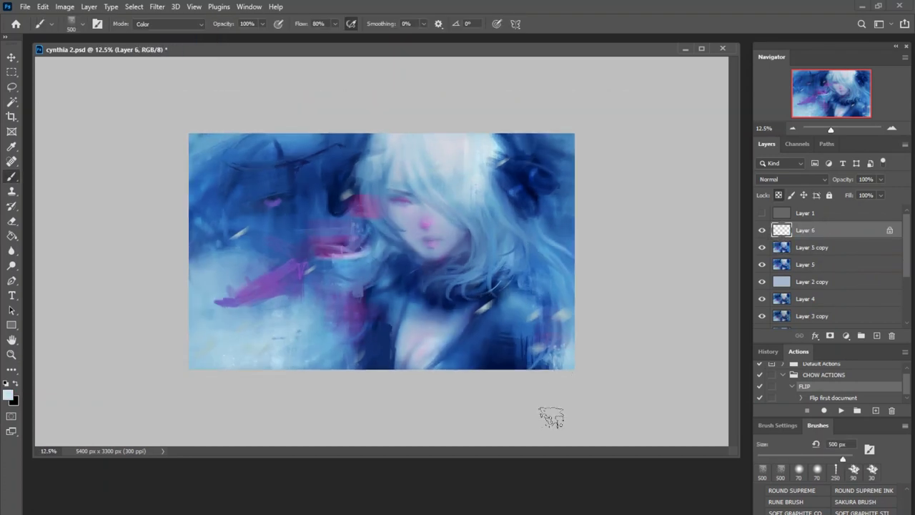
pyautogui.hotkey('ctrl', 'e')
pyautogui.hotkey('ctrl', '+')
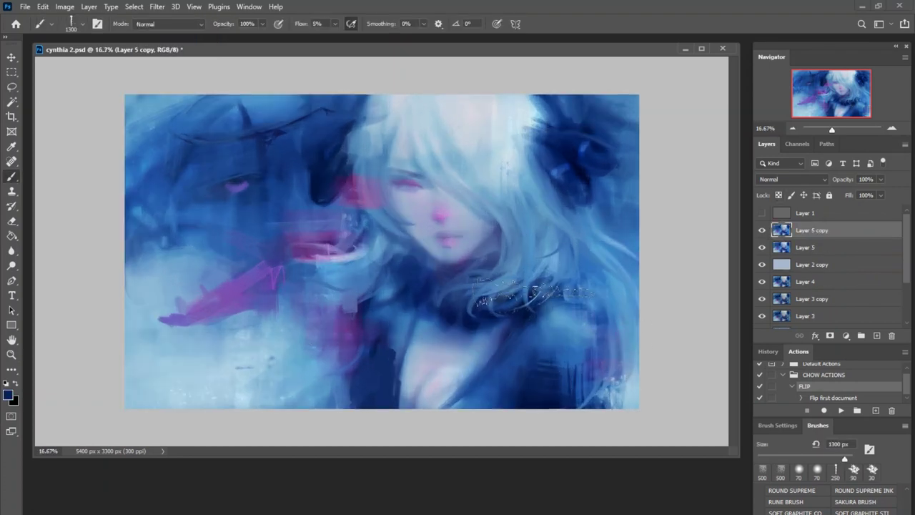
pyautogui.keyDown('alt'); pyautogui.click(384, 359); pyautogui.keyUp('alt')
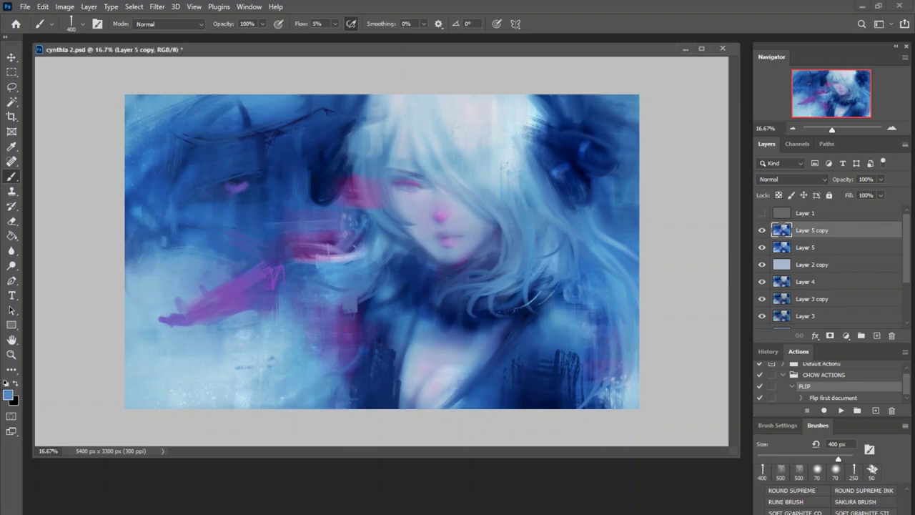
# - Blend the woman's hair ends and coat with sampled blue using a 120 px Mixer Brush
pyautogui.hotkey('ctrl', '+')
pyautogui.hotkey('shift', 'b')
pyautogui.hotkey('ctrl', '-')
pyautogui.hotkey('ctrl', '-')
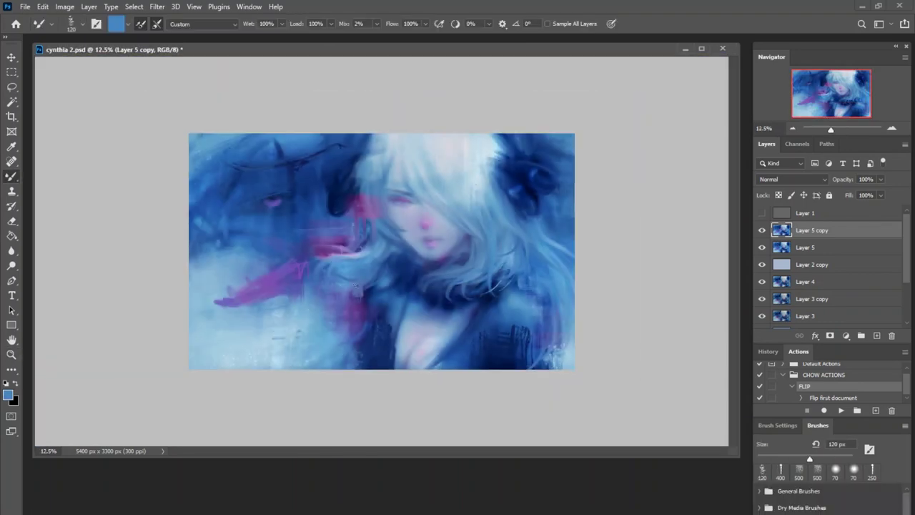
pyautogui.press('z')
pyautogui.click(505, 261)
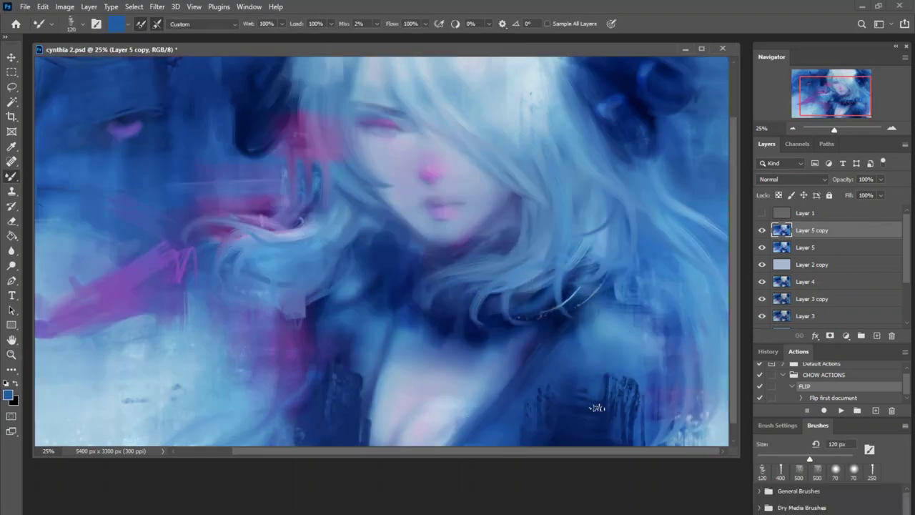
# - Refine the creature's eye and the surrounding face in sampled blue with the 120 px Mixer Brush
pyautogui.keyDown('alt'); pyautogui.click(353, 212); pyautogui.keyUp('alt')
pyautogui.hotkey('ctrl', '+')
pyautogui.hotkey('ctrl', '+')
pyautogui.keyDown('alt'); pyautogui.click(168, 201); pyautogui.keyUp('alt')
pyautogui.hotkey('ctrl', '+')
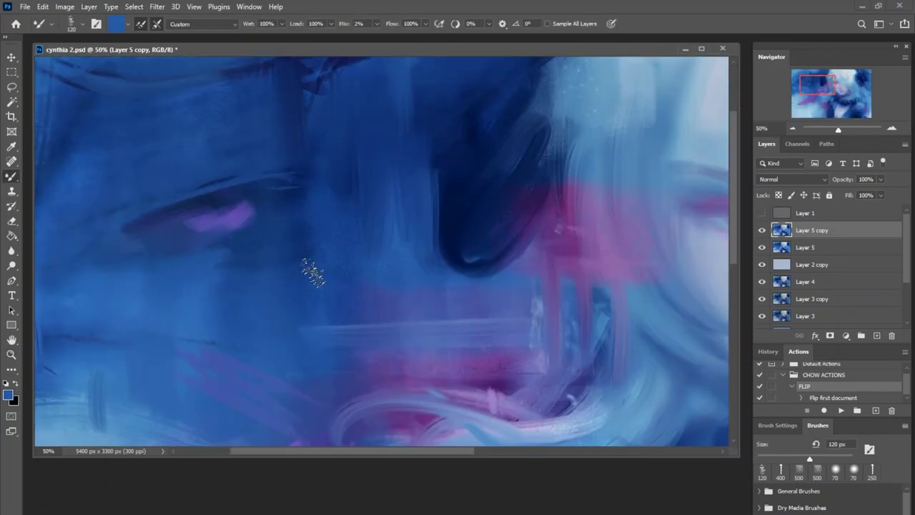
# - Blend purple around the woman's eye with a 35 px Mixer Brush and flip the canvas horizontally
pyautogui.hscroll(3, 437, 254)
pyautogui.hotkey('shift', 'b')
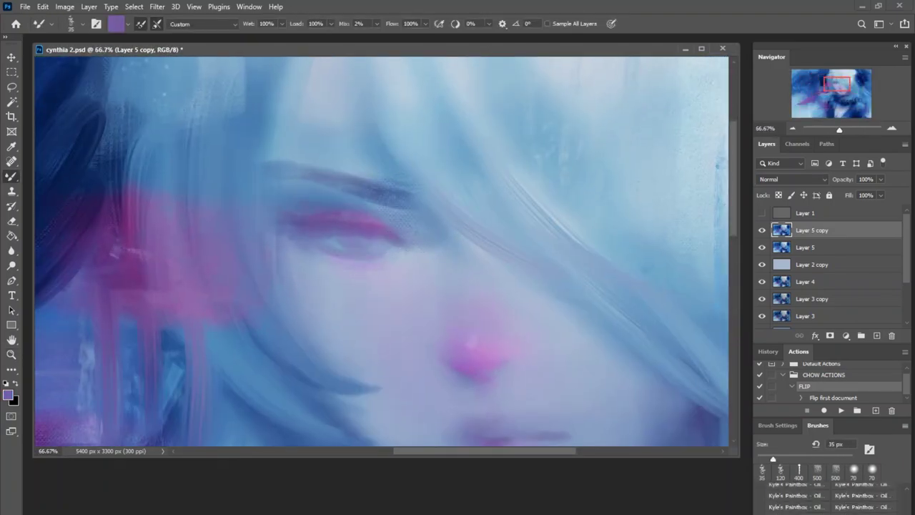
pyautogui.click(168, 24)
pyautogui.click(168, 208)
pyautogui.press('F2')
# - Reduce the soft brush to 40 px and touch up the woman's face with small strokes
pyautogui.press('[')
pyautogui.press('[')
pyautogui.press('[')
pyautogui.press('[')
pyautogui.press('[')
pyautogui.press('[')
pyautogui.press('[')
pyautogui.moveTo(317, 306)
pyautogui.mouseDown()
pyautogui.moveTo(265, 210)
pyautogui.moveTo(297, 309)
pyautogui.mouseUp()
pyautogui.hotkey('ctrl', '-')
pyautogui.hotkey('ctrl', '-')
pyautogui.hotkey('ctrl', '-')
pyautogui.hotkey('ctrl', '-')
pyautogui.hotkey('ctrl', '-')
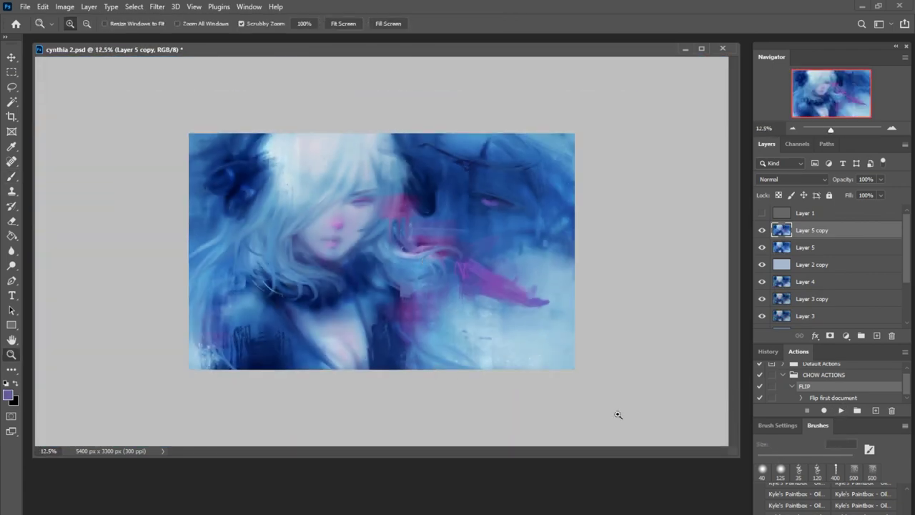
# - Add sampled lilac touches to the woman's chest with a 30 px brush
pyautogui.hotkey('ctrl', '+')
pyautogui.hotkey('ctrl', '+')
pyautogui.hotkey('ctrl', '+')
pyautogui.hotkey('ctrl', '+')
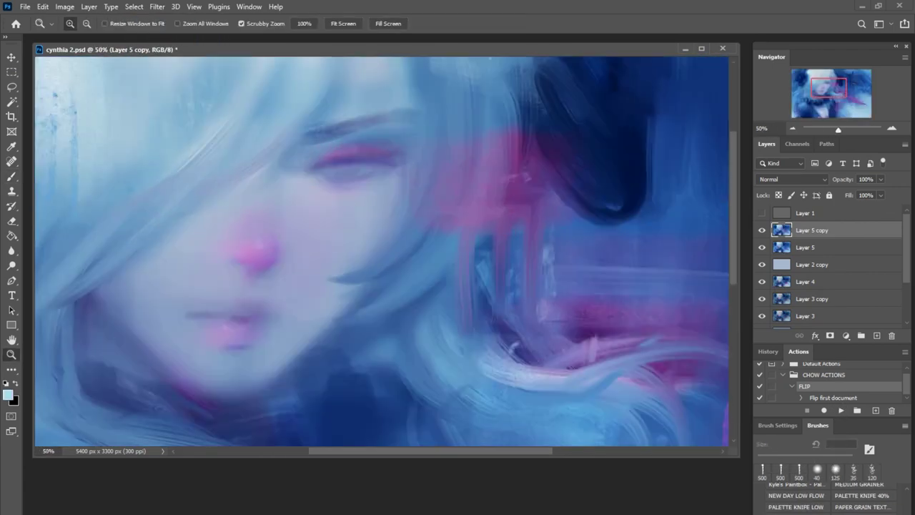
pyautogui.hotkey('ctrl', '-')
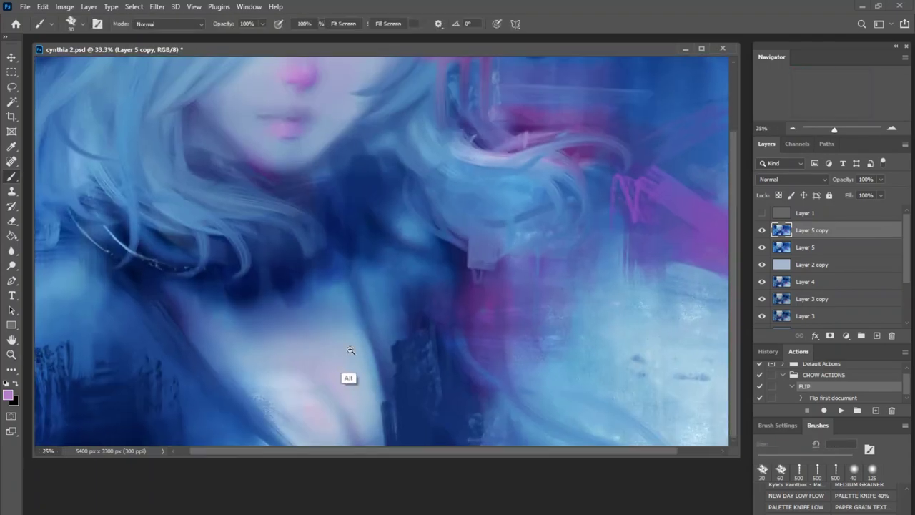
pyautogui.hotkey('ctrl', '-')
pyautogui.keyDown('alt'); pyautogui.click(413, 316); pyautogui.keyUp('alt')
# - Refine the woman's eye with sampled purple using a 45 px brush at 15% flow
pyautogui.hotkey('ctrl', '+')
pyautogui.hotkey('ctrl', '-')
pyautogui.hotkey('ctrl', '+')
pyautogui.hotkey('ctrl', '+')
pyautogui.hotkey('ctrl', '+')
pyautogui.hotkey('ctrl', '+')
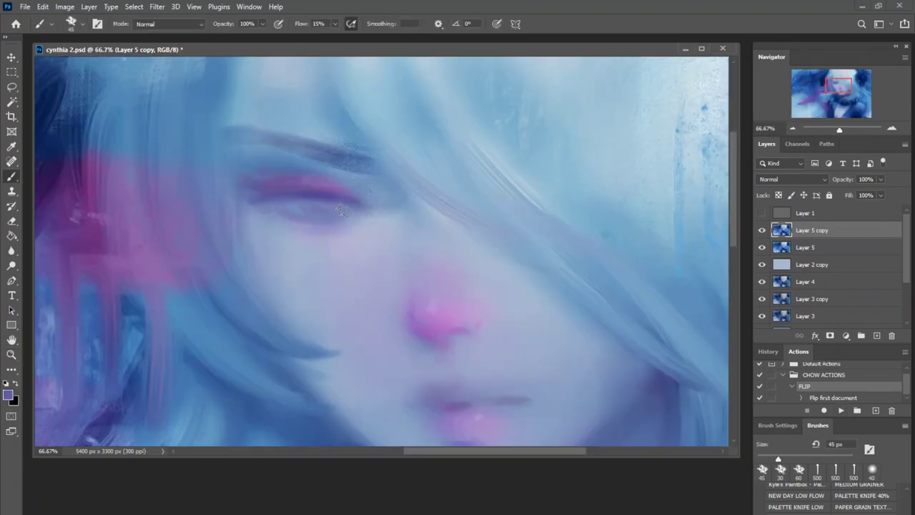
pyautogui.hotkey('ctrl', '-')
pyautogui.hotkey('ctrl', '-')
pyautogui.hotkey('ctrl', '+')
pyautogui.hotkey('ctrl', '-')
pyautogui.hotkey('ctrl', '-')
pyautogui.hotkey('ctrl', '-')
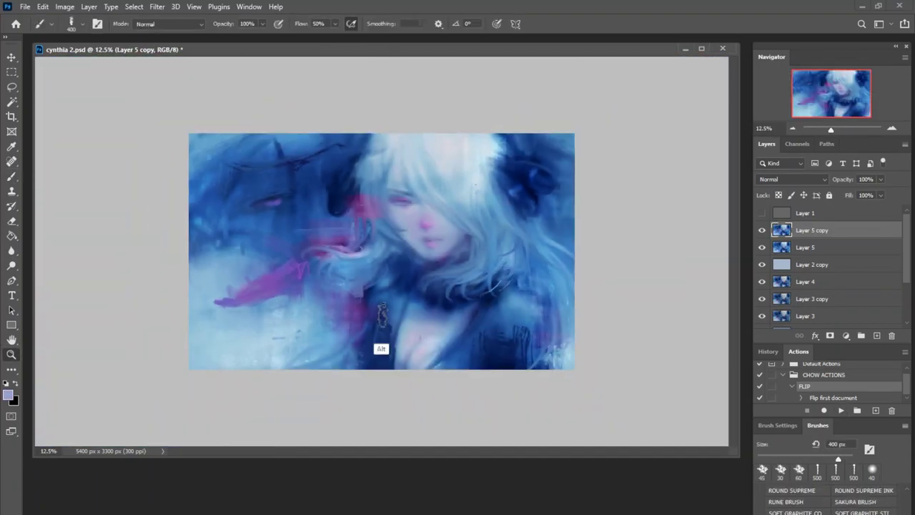
# - Add light blue glow strokes around the creature with a 175 px brush in Color Dodge mode at 50% flow
pyautogui.hotkey('shift', 'alt', 'o')
pyautogui.hotkey('ctrl', '+')
pyautogui.hotkey('ctrl', '+')
pyautogui.hotkey('ctrl', '-')
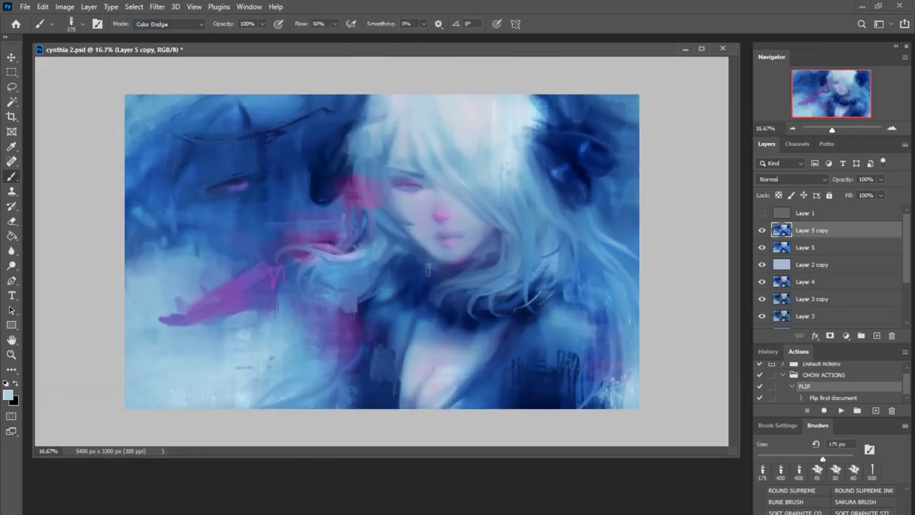
pyautogui.hotkey('ctrl', '-')
pyautogui.moveTo(271, 236); pyautogui.dragTo(300, 247)
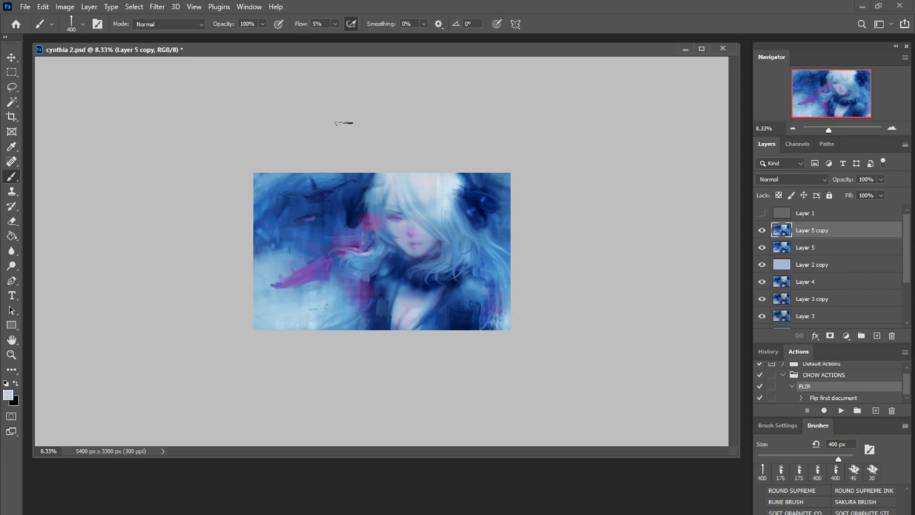
# - Flip the canvas horizontally and tint the area beside the hair ends purple with a 125 px brush in Color mode
pyautogui.click(840, 409)
pyautogui.hotkey('shift', 'alt', 'n')
pyautogui.hotkey('ctrl', '+')
pyautogui.hotkey('ctrl', '+')
pyautogui.hotkey('ctrl', '-')
pyautogui.press('[')
pyautogui.press('[')
pyautogui.press('[')
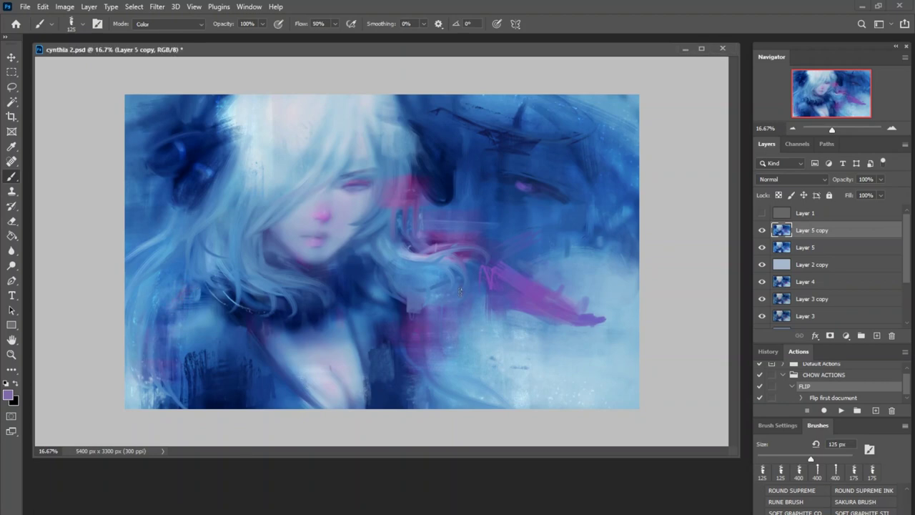
# - Add small light blue highlights with a 35 px brush in Color Dodge mode at 80% flow
pyautogui.hotkey('ctrl', '-')
pyautogui.hotkey('ctrl', '-')
pyautogui.press('[')
pyautogui.press('[')
pyautogui.press('[')
pyautogui.hotkey('ctrl', '+')
pyautogui.hotkey('ctrl', '+')
pyautogui.hotkey('ctrl', '+')
pyautogui.hotkey('ctrl', '+')
pyautogui.hotkey('ctrl', '-')
pyautogui.hotkey('ctrl', '-')
pyautogui.hotkey('ctrl', '-')
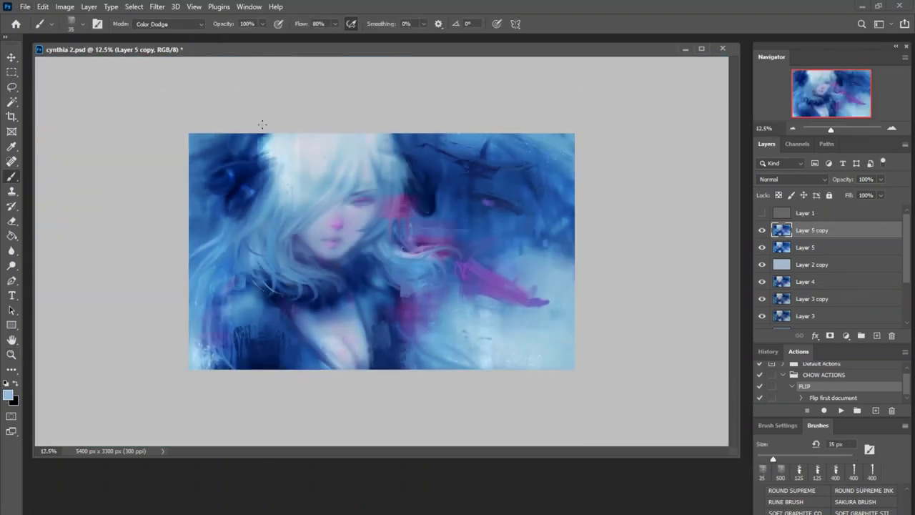
# - Brighten the hair edge beside the dark flower with larger Color Dodge strokes
pyautogui.hotkey('shift', 'alt', 'n')
pyautogui.hotkey('shift', '5')
pyautogui.press(']')
pyautogui.press(']')
pyautogui.press(']')
pyautogui.click(168, 24)
pyautogui.click(150, 145)
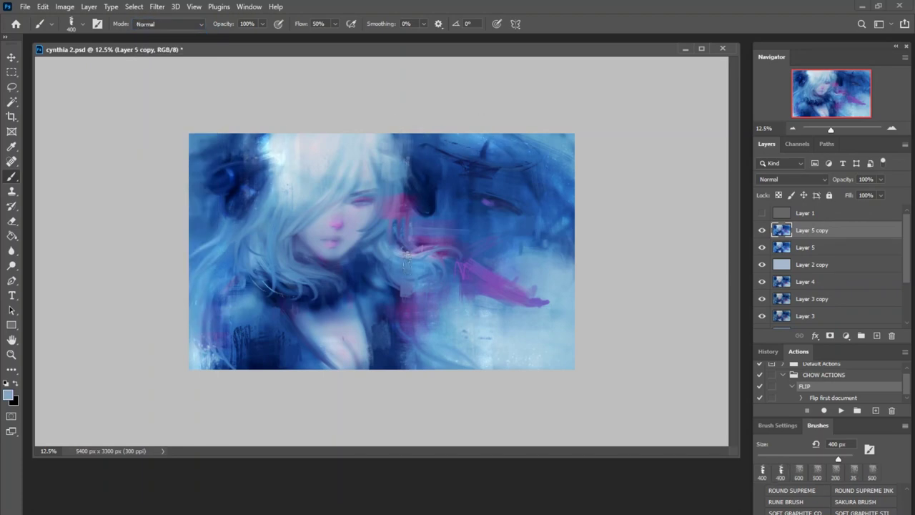
# - Paint hair strands over the forehead and curled wisps beside the creature's horn with a 120 px Mixer Brush
pyautogui.scroll(4, 315, 179)
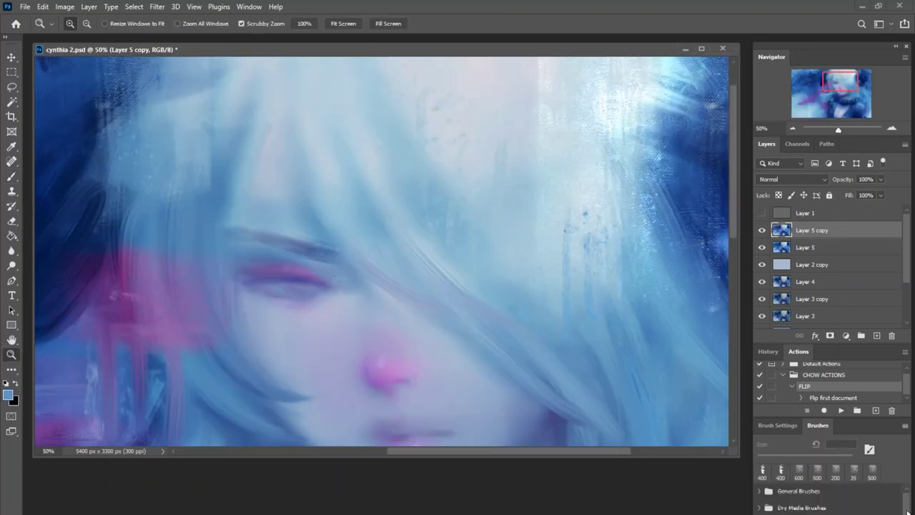
pyautogui.hotkey('shift', 'b')
pyautogui.scroll(-2, 234, 170)
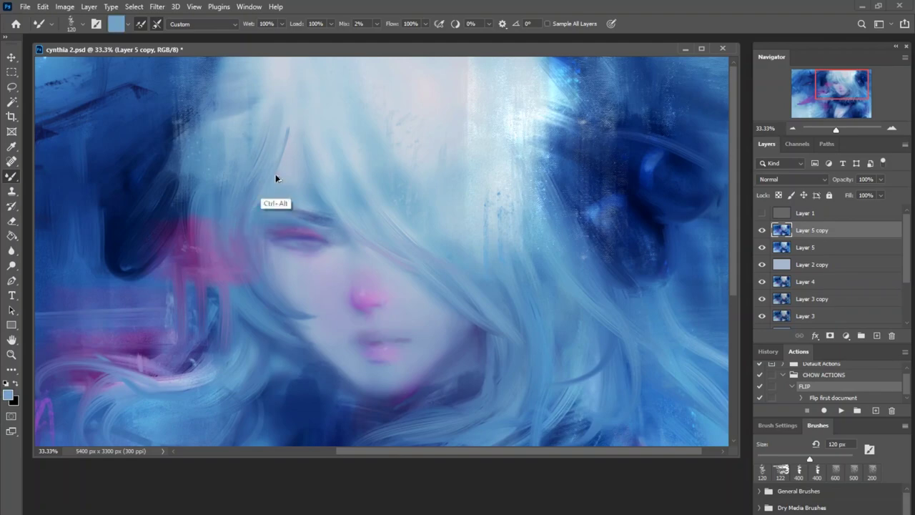
pyautogui.press('z')
pyautogui.keyDown('alt'); pyautogui.click(507, 205); pyautogui.keyUp('alt')
pyautogui.scroll(3, 449, 235)
pyautogui.scroll(-3, 501, 300)
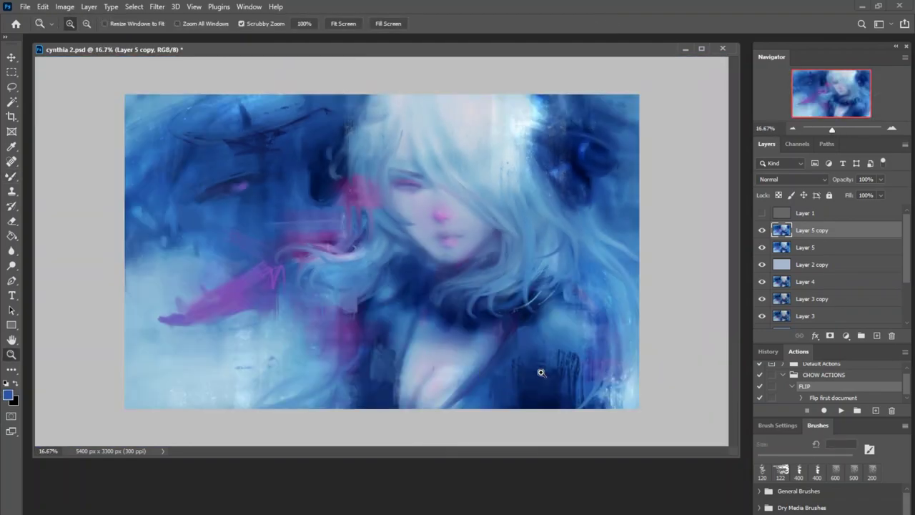
# - Apply a Hue/Saturation adjustment and soften the woman's nose in lilac with a 200 px soft brush at 20% flow
pyautogui.hotkey('ctrl', 'u')
pyautogui.press('Return')
pyautogui.press('b')
pyautogui.scroll(4, 390, 291)
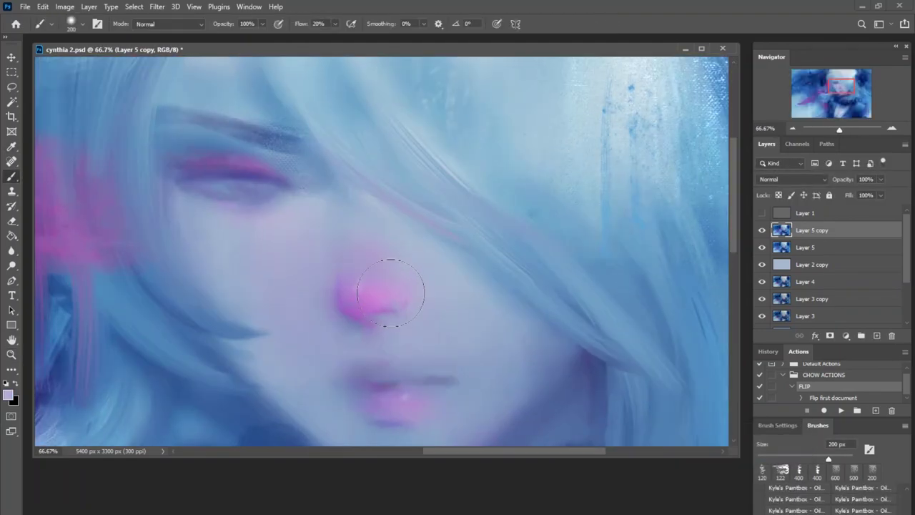
pyautogui.press('z')
pyautogui.scroll(-5, 470, 272)
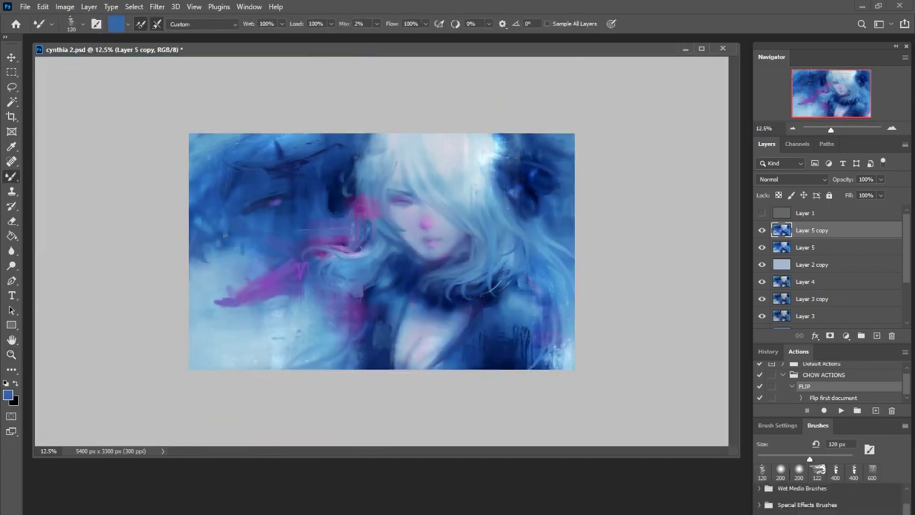
# - Blend blue strokes into the dark gap between the jaw and the hair with the 120 px Mixer Brush
pyautogui.scroll(3, 524, 241)
pyautogui.press('b')
pyautogui.moveTo(366, 275); pyautogui.dragTo(317, 327)
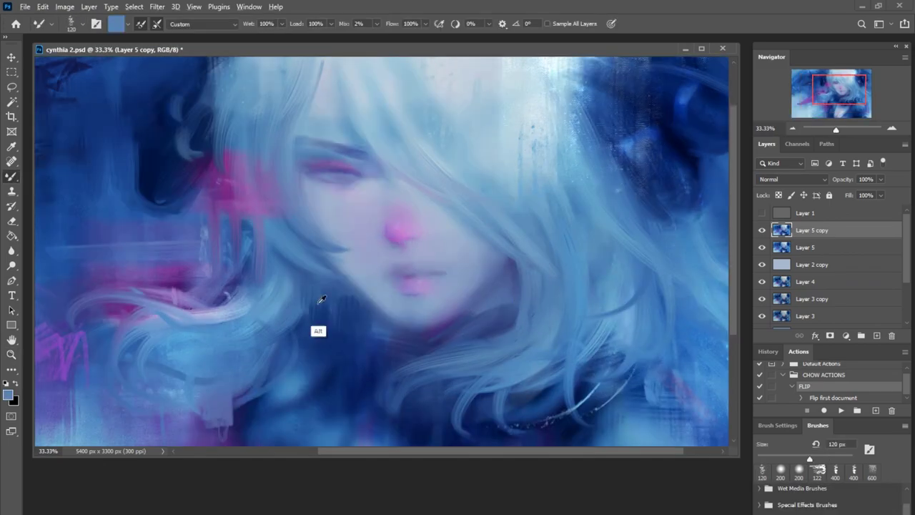
pyautogui.scroll(-2, 334, 343)
# - Enlarge the textured brush to 500 px at 80% flow and paint sampled dark blue over the woman's coat
pyautogui.hotkey('shift', 'b')
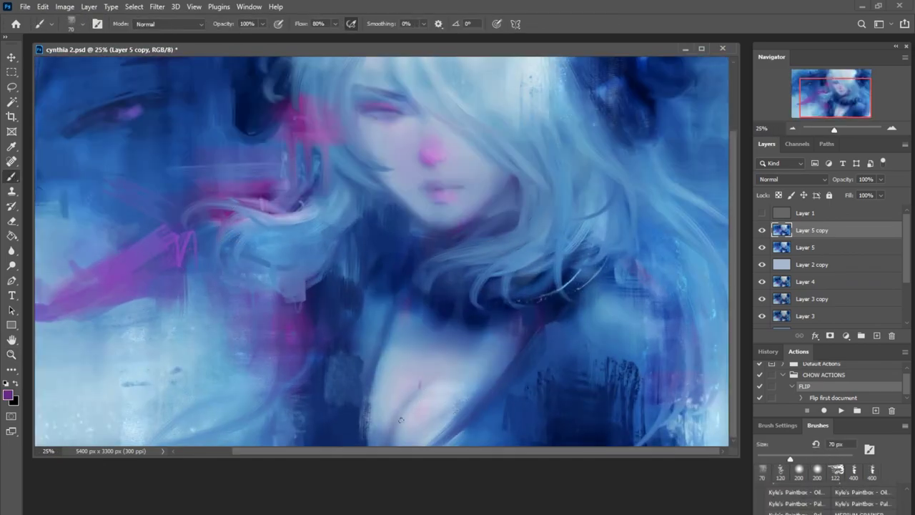
pyautogui.press(']')
pyautogui.hotkey('ctrl', '-')
pyautogui.keyDown('alt'); pyautogui.click(479, 378); pyautogui.keyUp('alt')
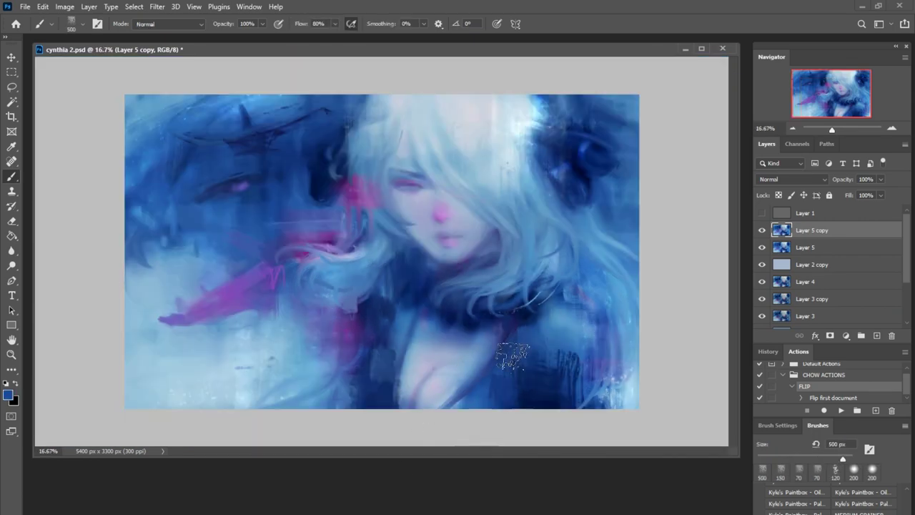
# - Choose a crimson foreground colour and tint the creature's jaw with a 400 px brush in Color mode
pyautogui.keyDown('alt'); pyautogui.keyDown('shift'); pyautogui.rightClick(454, 241); pyautogui.keyUp('shift'); pyautogui.keyUp('alt')
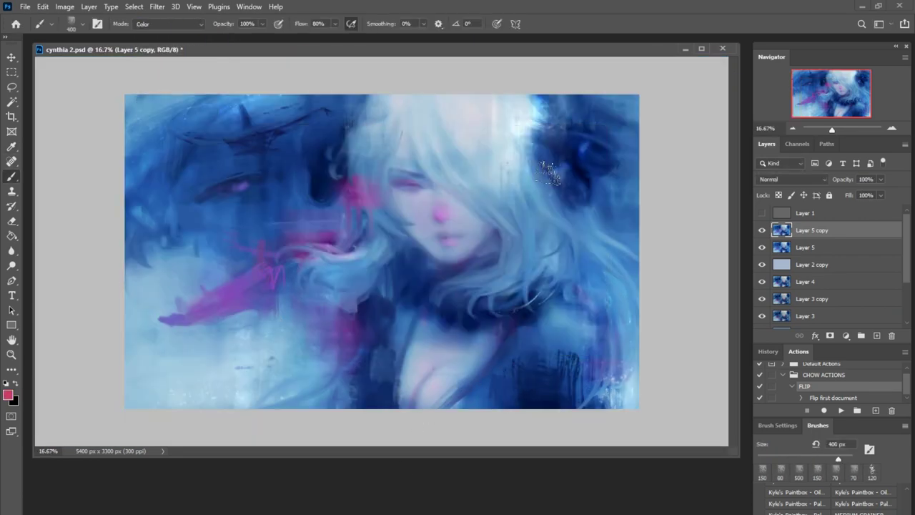
pyautogui.keyDown('alt'); pyautogui.click(272, 326); pyautogui.keyUp('alt')
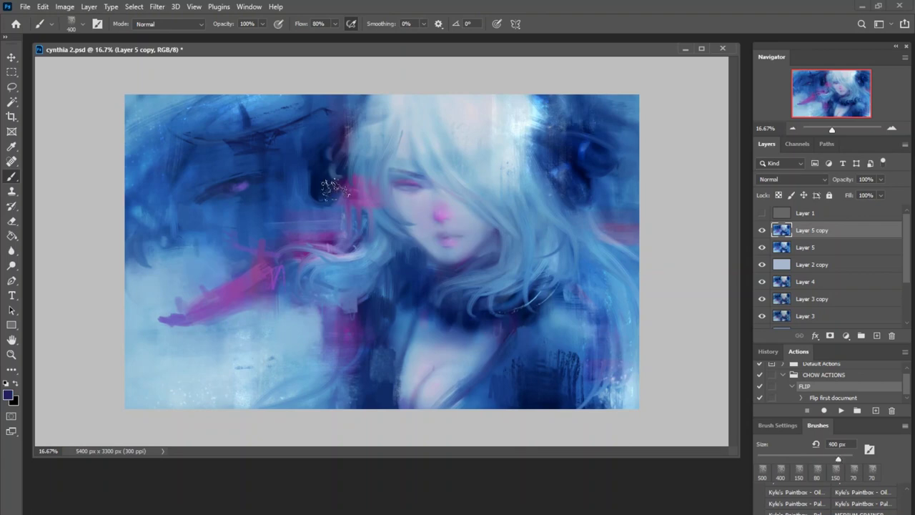
# - Soften the area around the woman's eye in purple with a 125 px soft brush at 20% flow
pyautogui.scroll(3, 477, 214)
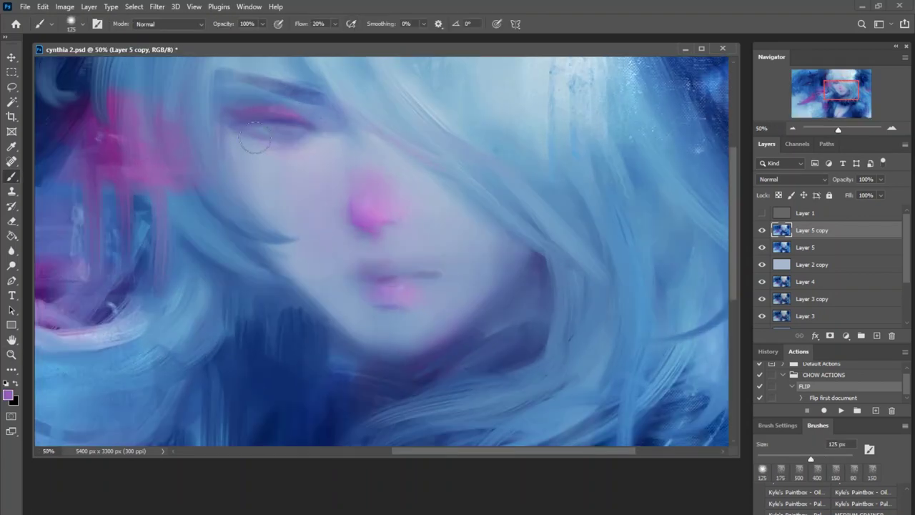
pyautogui.hotkey('ctrl', '-')
pyautogui.hotkey('ctrl', '-')
pyautogui.hotkey('ctrl', '-')
pyautogui.hotkey('ctrl', '+')
pyautogui.hotkey('ctrl', '+')
pyautogui.hotkey('ctrl', '+')
pyautogui.hotkey('ctrl', '-')
pyautogui.hotkey('ctrl', '-')
pyautogui.hotkey('ctrl', '-')
pyautogui.hotkey('ctrl', '-')
pyautogui.hotkey('ctrl', '-')
# - Add a new layer above Layer 5 copy and lasso small fleck shapes across the painting
pyautogui.hotkey('ctrl', 'shift', 'alt', 'n')
pyautogui.click(763, 468)
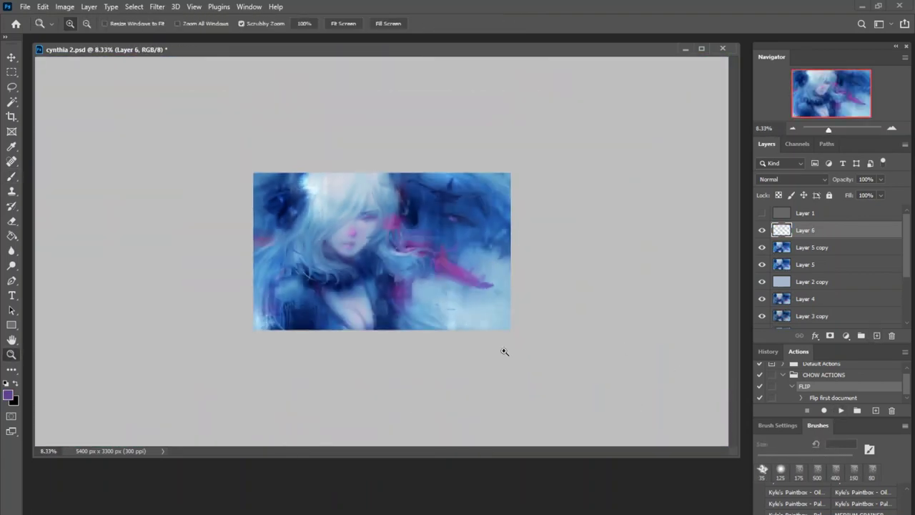
pyautogui.hotkey('ctrl', '+')
pyautogui.press('l')
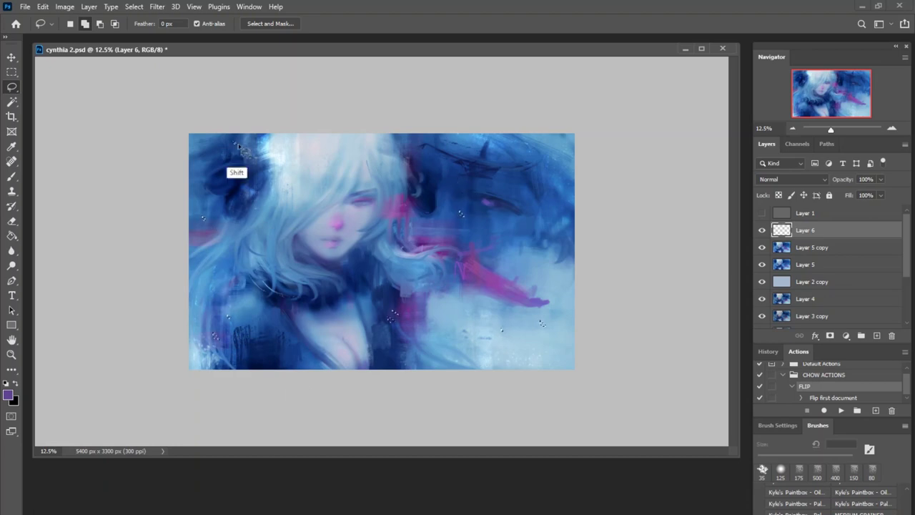
# - Fill the small flecks with pale lilac and soften them with a Gaussian Blur
pyautogui.click(157, 7)
pyautogui.click(178, 23)
pyautogui.click(380, 344)
pyautogui.press('Return')
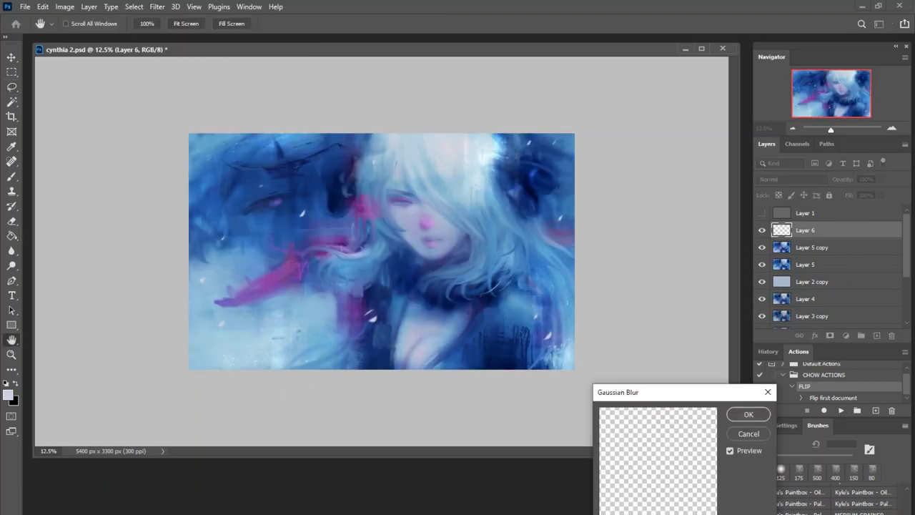
pyautogui.press('Return')
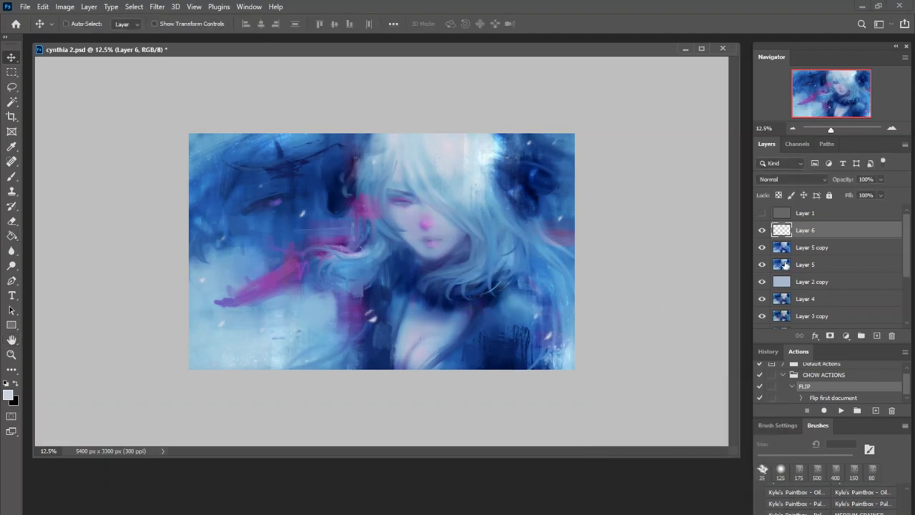
# - Clear the blurred flecks and lasso a new scattering of small fleck shapes on Layer 6
pyautogui.click(791, 179)
pyautogui.click(786, 273)
pyautogui.hotkey('ctrl', 'j')
pyautogui.press('b')
pyautogui.press('Delete')
pyautogui.press('l')
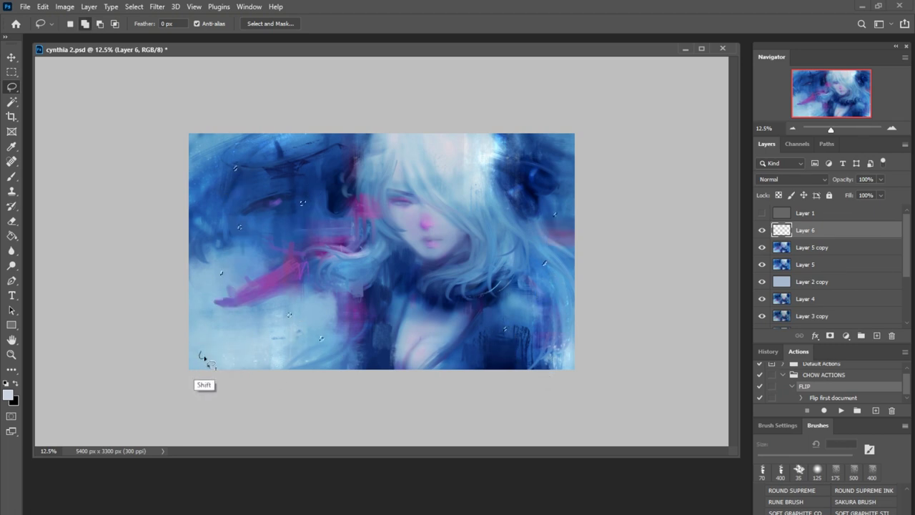
pyautogui.press('b')
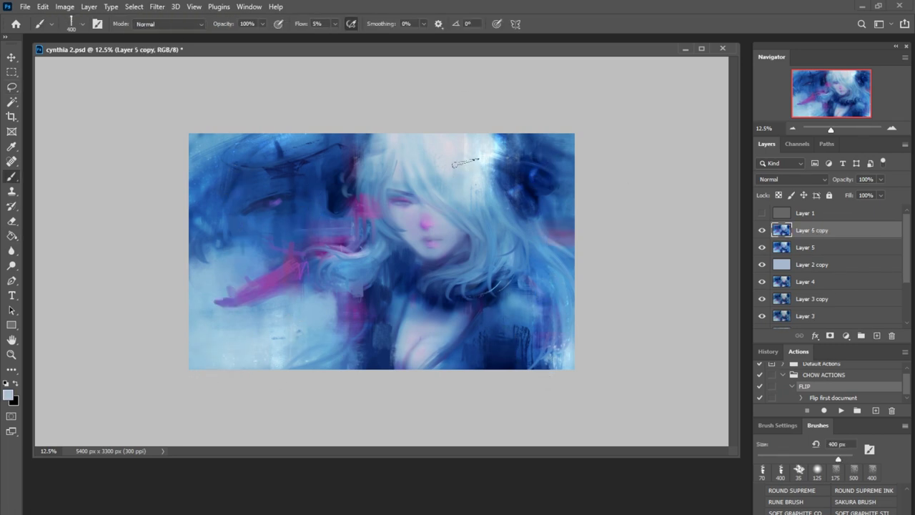
# - Paint pale flecks on Layer 6 in Color Dodge mode and blend blue strokes on Layer 5 copy with a 120 px Mixer Brush
pyautogui.moveTo(208, 259); pyautogui.dragTo(227, 271)
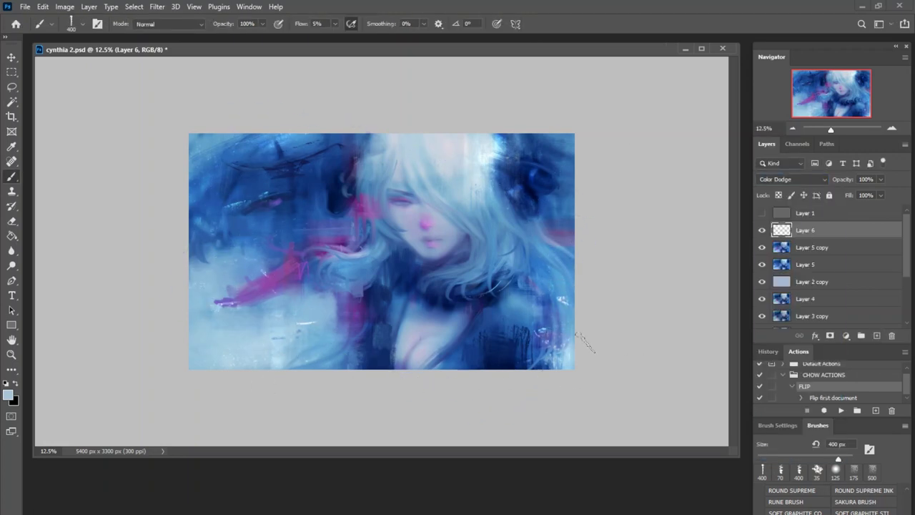
pyautogui.press('F2')
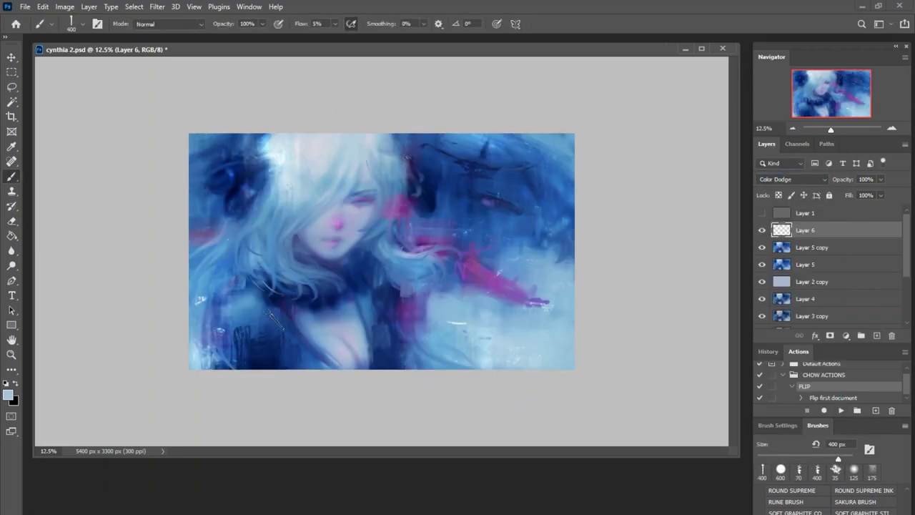
pyautogui.click(842, 247)
pyautogui.hotkey('ctrl', '+')
pyautogui.hotkey('shift', 'b')
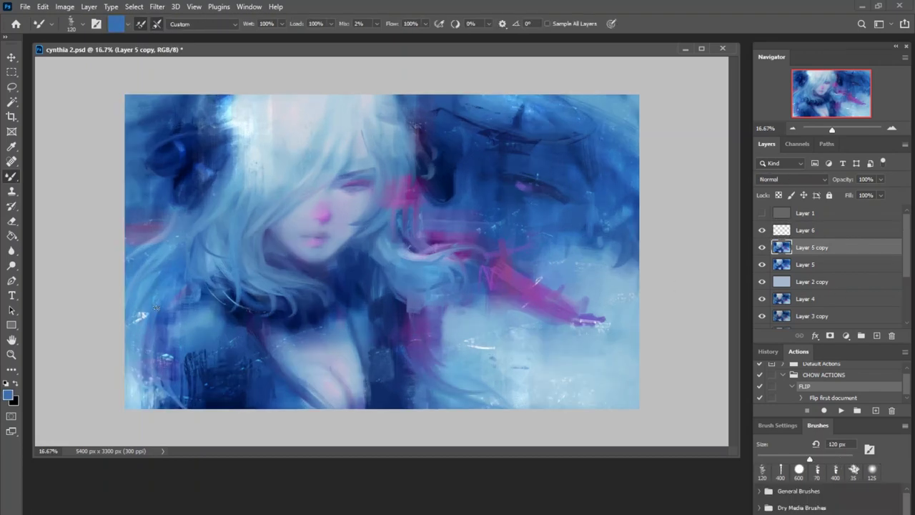
# - Tint the woman's eye purple in Overlay mode with a 50 px brush at 80% flow
pyautogui.hotkey('shift', 'b')
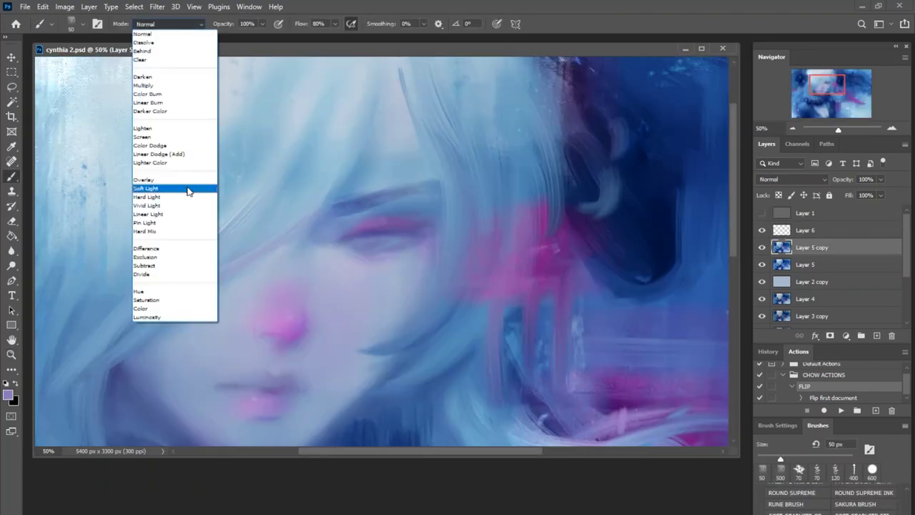
pyautogui.click(175, 188)
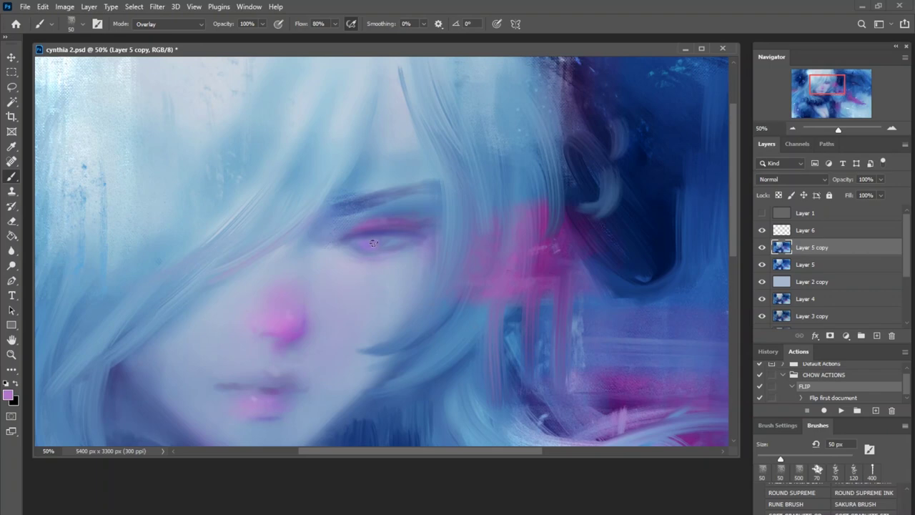
pyautogui.press('F2')
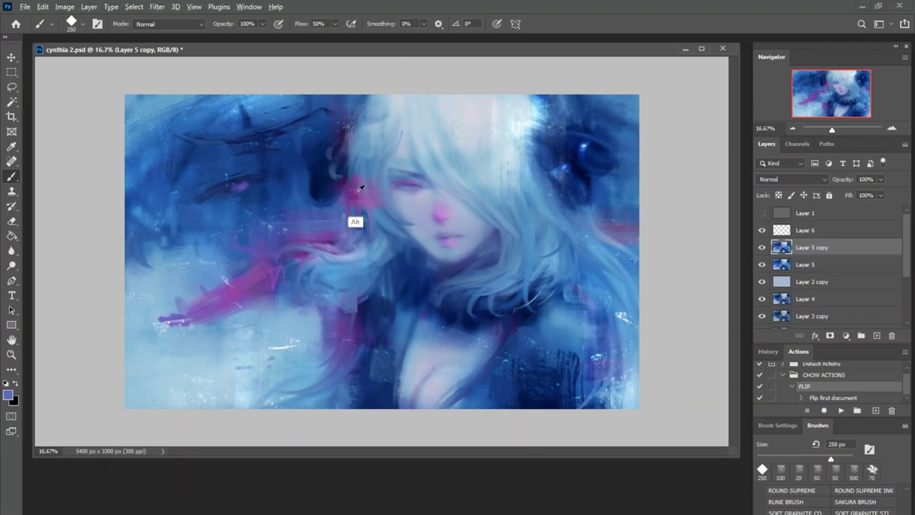
# - Paint a pale lilac Color Dodge glow on the hair curl beside the magenta strokes with a 250 px brush at 50% flow
pyautogui.keyDown('alt'); pyautogui.click(361, 187); pyautogui.keyUp('alt')
pyautogui.hotkey('shift', 'alt', 'd')
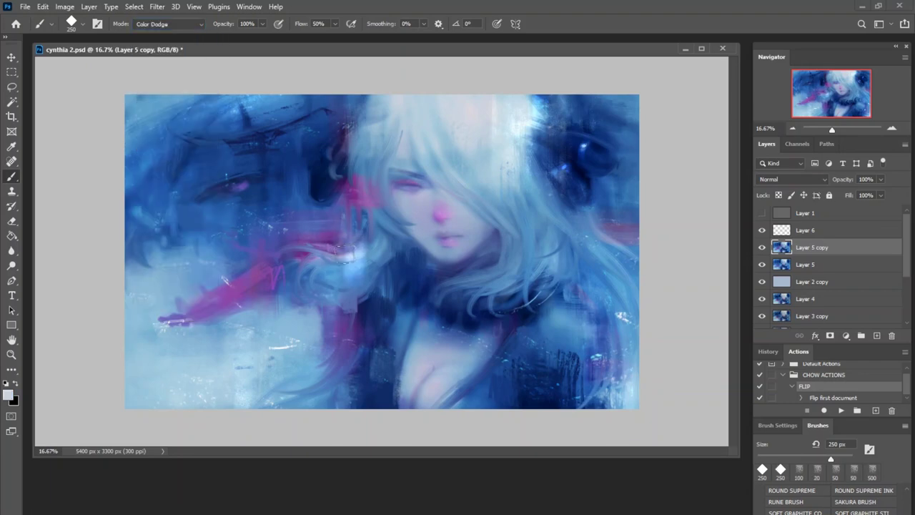
pyautogui.moveTo(528, 272); pyautogui.dragTo(641, 286)
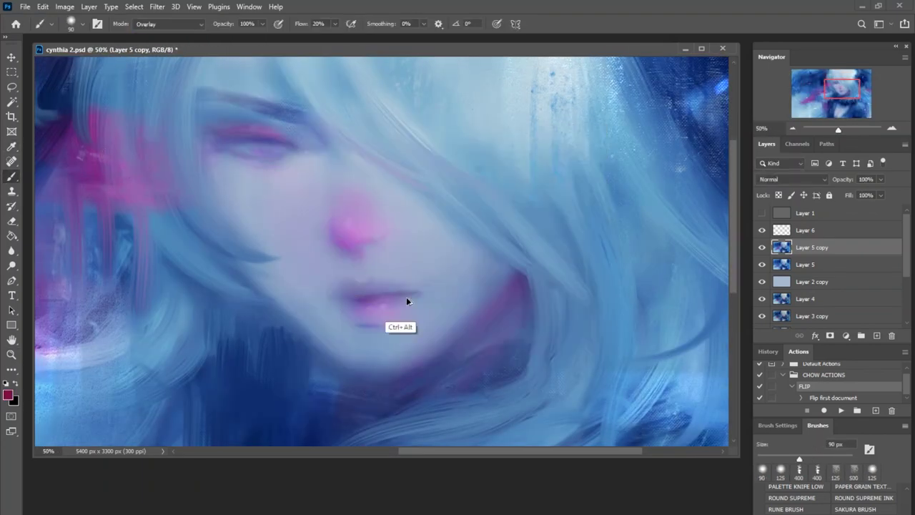
# - Deepen the lips with dark magenta in Overlay mode and brush purple-magenta strokes across the creature's head with a 400 px brush
pyautogui.keyDown('alt'); pyautogui.click(431, 378); pyautogui.keyUp('alt')
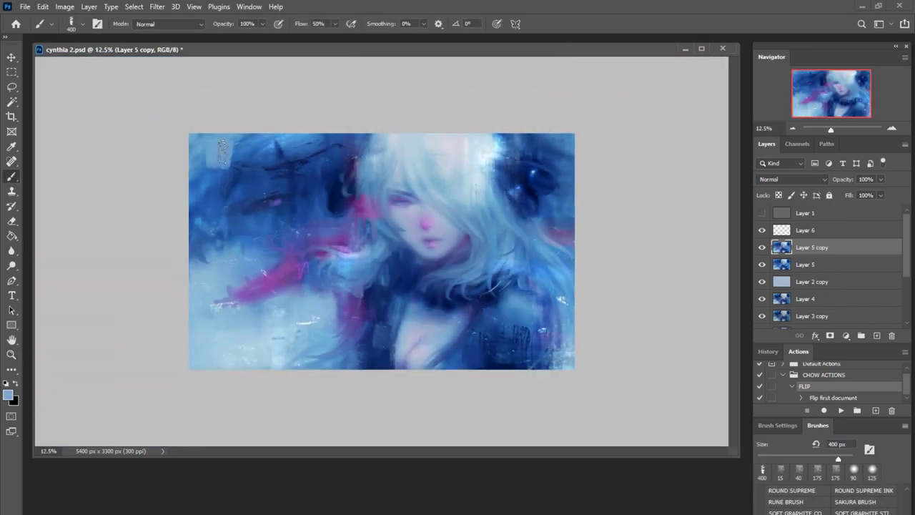
pyautogui.keyDown('alt'); pyautogui.click(332, 234); pyautogui.keyUp('alt')
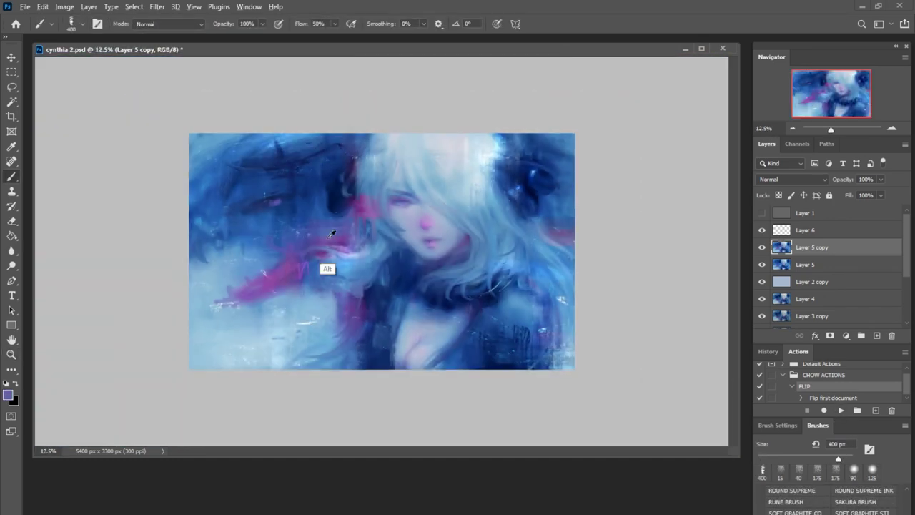
pyautogui.keyDown('alt'); pyautogui.click(216, 303); pyautogui.keyUp('alt')
# - Add a layer mask to Layer 6 and hide some of the flecks in black with a 400 px brush
pyautogui.press('F2')
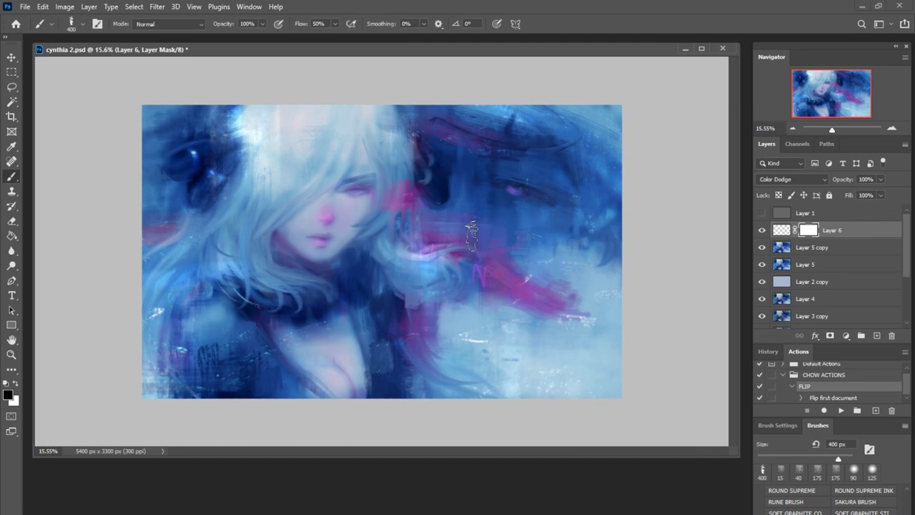
pyautogui.press('F2')
pyautogui.press('b')
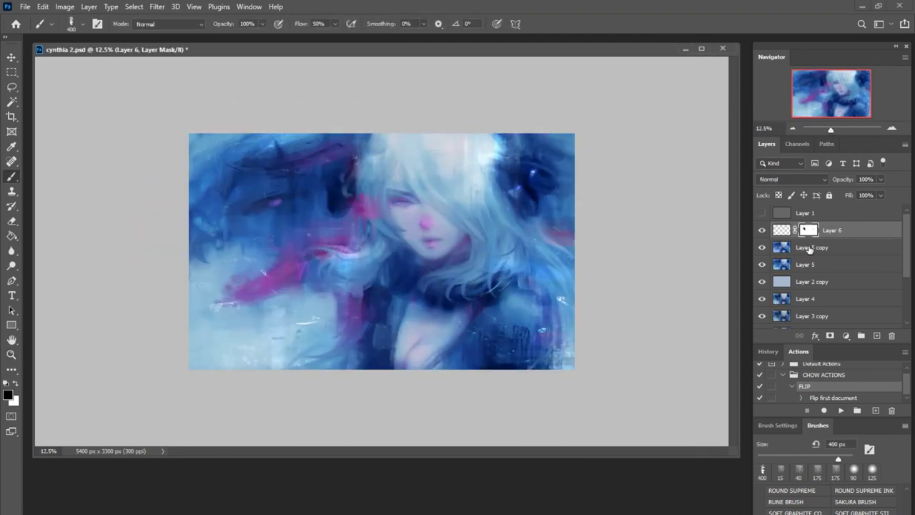
# - Block sampled blues into the background and around the woman's chest on Layer 5 copy with a 300 px square brush at 50% flow
pyautogui.hotkey('alt', '[')
pyautogui.keyDown('alt'); pyautogui.click(252, 230); pyautogui.keyUp('alt')
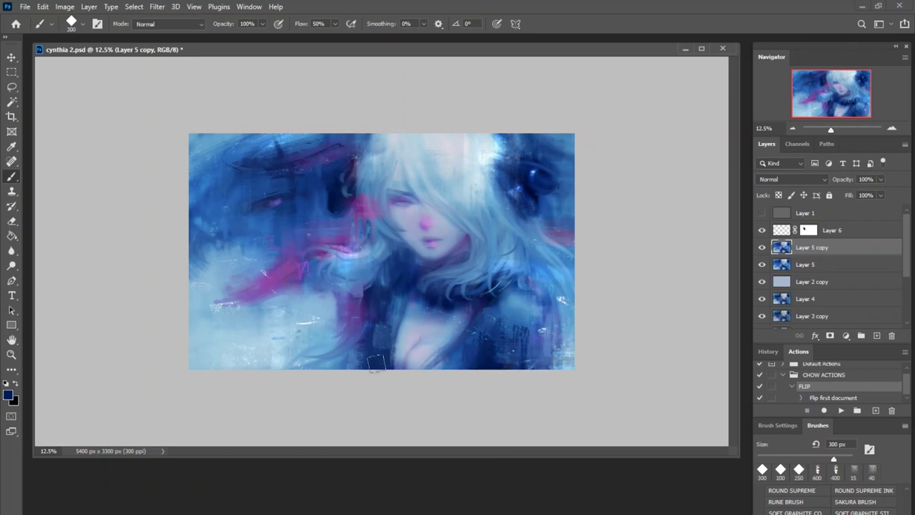
pyautogui.press('F2')
pyautogui.keyDown('alt'); pyautogui.click(262, 329); pyautogui.keyUp('alt')
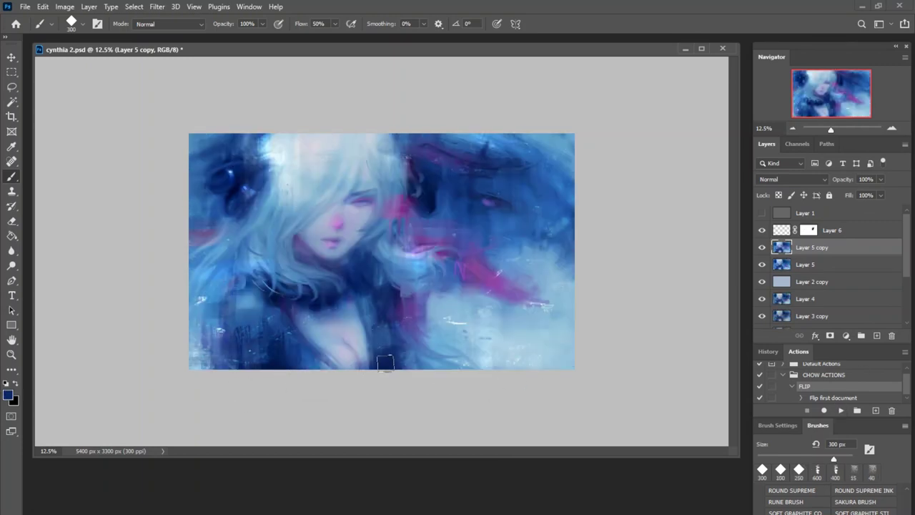
# - Paint a bright blue Color Dodge glow at the painting's edge below the woman's shoulder
pyautogui.keyDown('alt'); pyautogui.click(220, 350); pyautogui.keyUp('alt')
pyautogui.hotkey('shift', 'alt', 'd')
pyautogui.moveTo(231, 327); pyautogui.dragTo(208, 293)
# - Brighten the hair and outer background with a sampled pale lilac in Overlay and Color Dodge modes using a larger brush
pyautogui.press(']')
pyautogui.press(']')
pyautogui.press(']')
pyautogui.keyDown('alt'); pyautogui.click(314, 157); pyautogui.keyUp('alt')
pyautogui.hotkey('shift', 'alt', 'o')
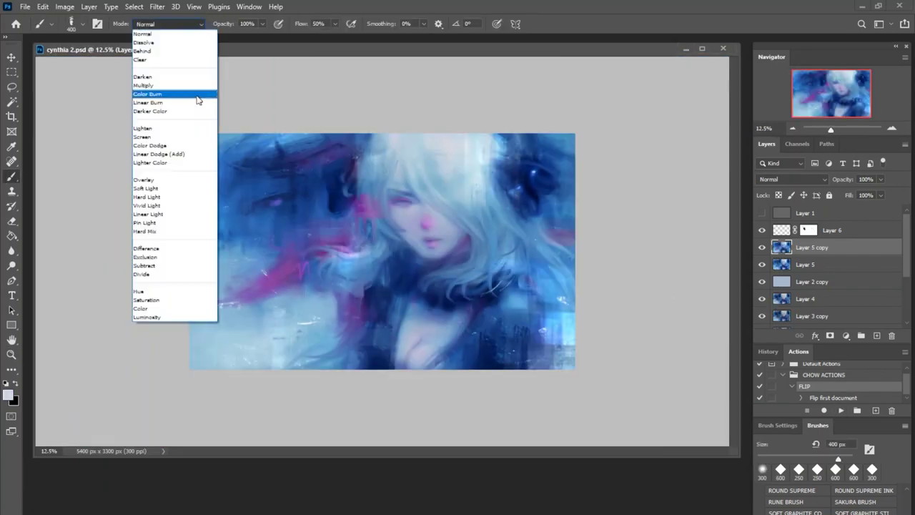
pyautogui.click(175, 149)
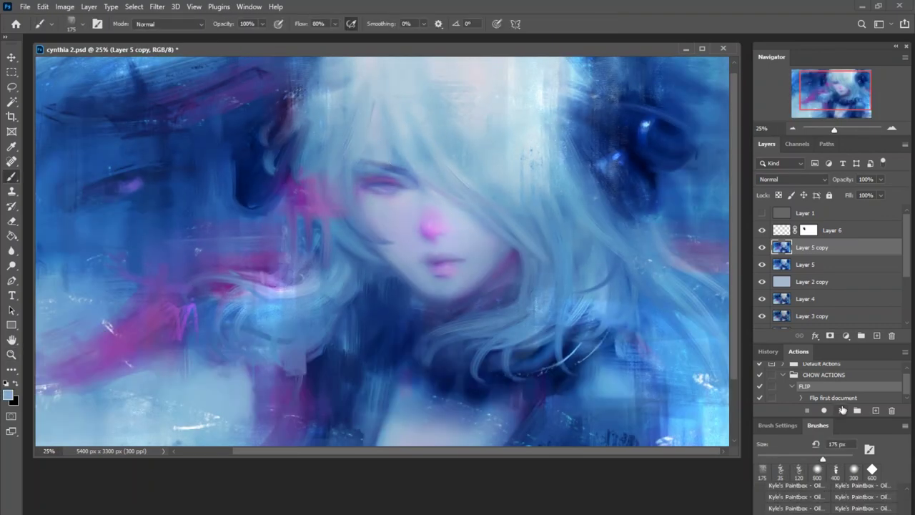
# - Mirror the canvas and blend sampled purple into the woman's face with a 125 px Mixer Brush
pyautogui.click(841, 409)
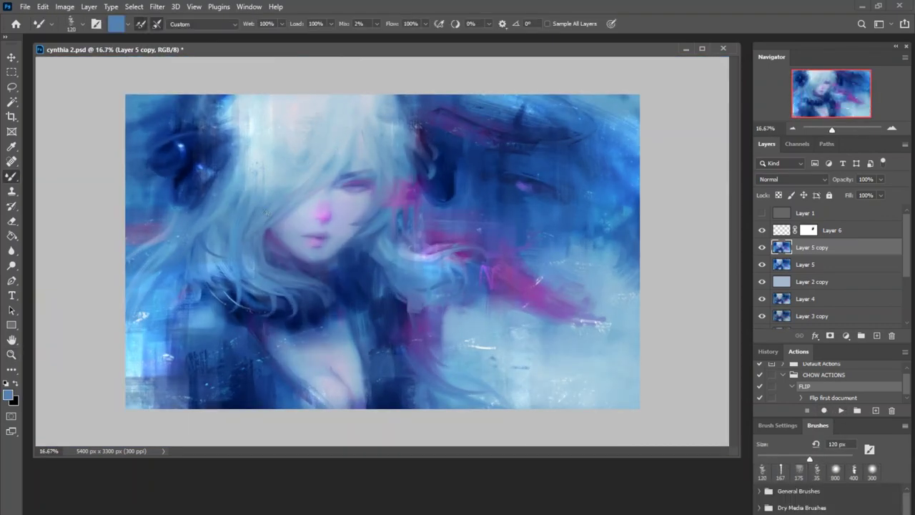
pyautogui.scroll(3, 340, 191)
pyautogui.keyDown('alt'); pyautogui.click(361, 328); pyautogui.keyUp('alt')
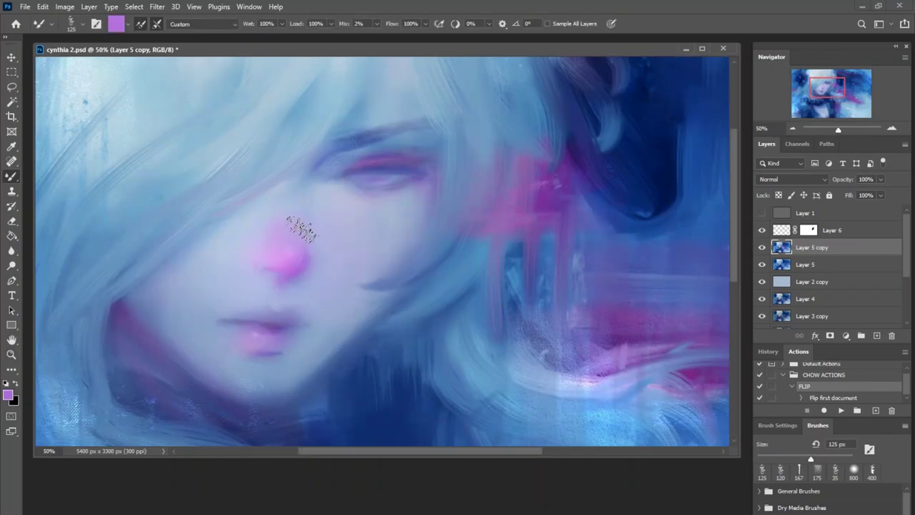
pyautogui.click(841, 410)
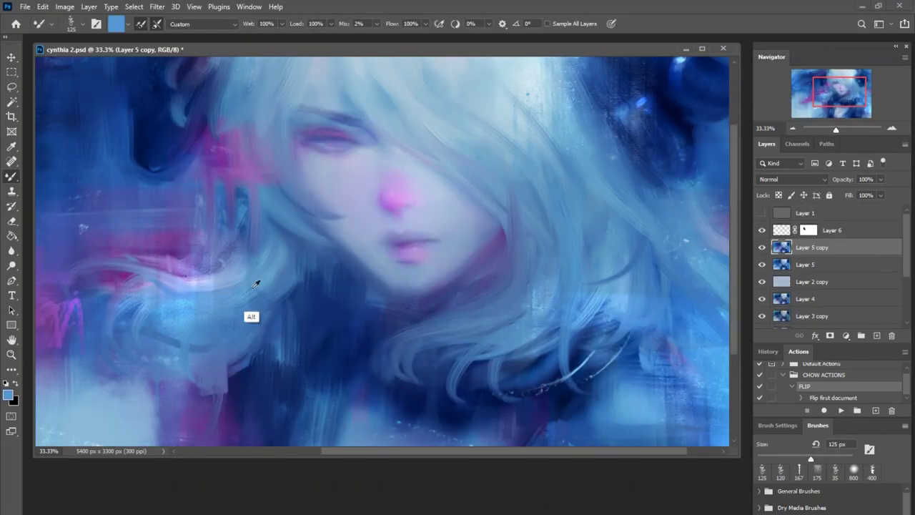
# - Blend pale blue strands into the woman's hair with the Mixer Brush at 45 px and save the painting
pyautogui.moveTo(255, 283); pyautogui.dragTo(321, 351)
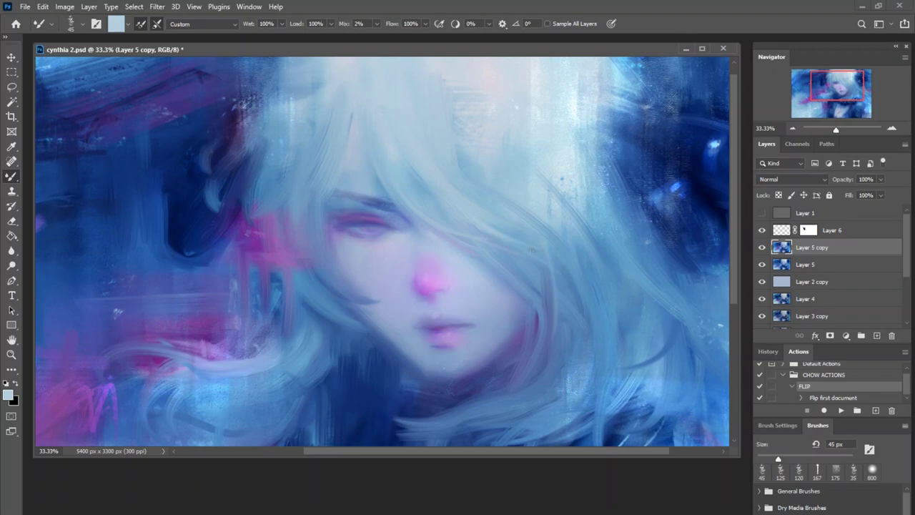
pyautogui.press('z')
pyautogui.hotkey('ctrl', 's')
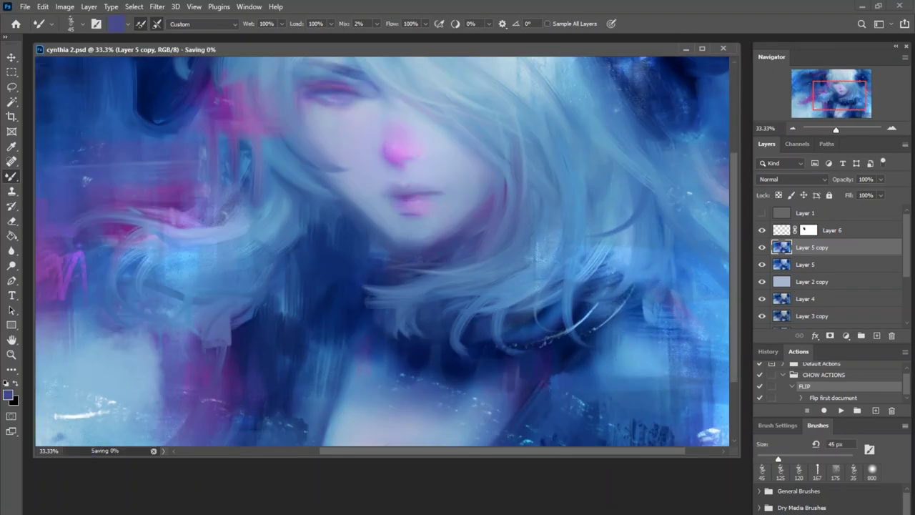
# - Texture the area below the hair in dark blue with the 300 px drag-on low-opacity brush and mirror the canvas
pyautogui.keyDown('alt'); pyautogui.click(438, 290); pyautogui.keyUp('alt')
pyautogui.press('b')
pyautogui.hotkey('ctrl', '+')
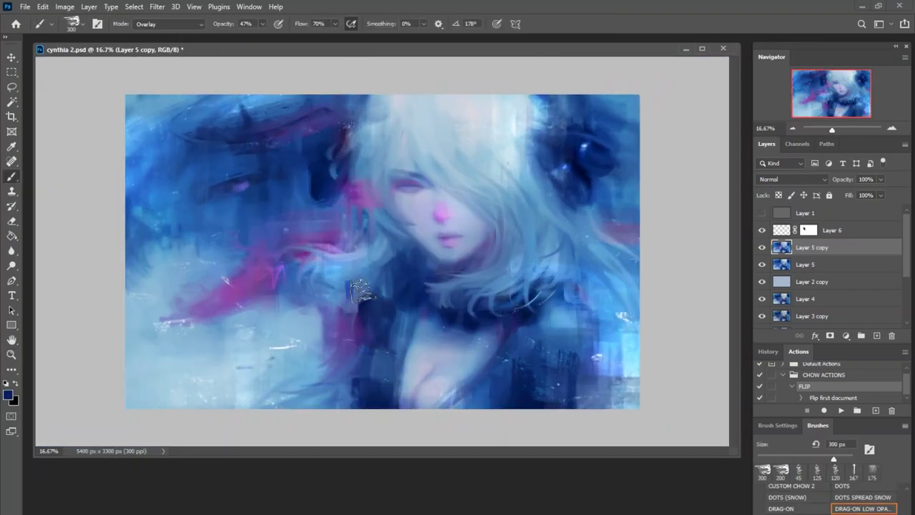
pyautogui.click(168, 24)
pyautogui.click(164, 71)
pyautogui.press('F2')
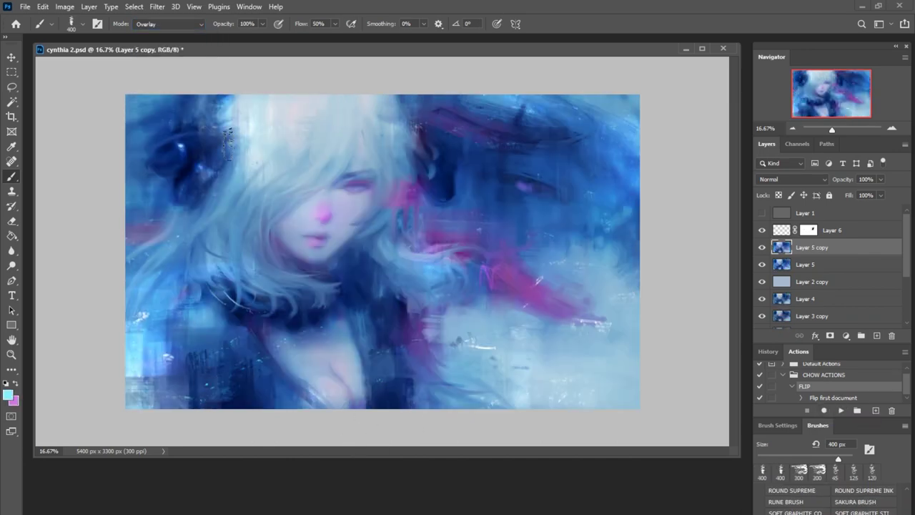
# - Touch up the woman's eye in Overlay mode with the brush reduced to 80 px at 50% flow
pyautogui.hotkey('ctrl', '+')
pyautogui.hotkey('ctrl', '+')
pyautogui.hotkey('ctrl', '+')
pyautogui.press('[')
pyautogui.press('[')
pyautogui.press('[')
pyautogui.press('[')
pyautogui.press('[')
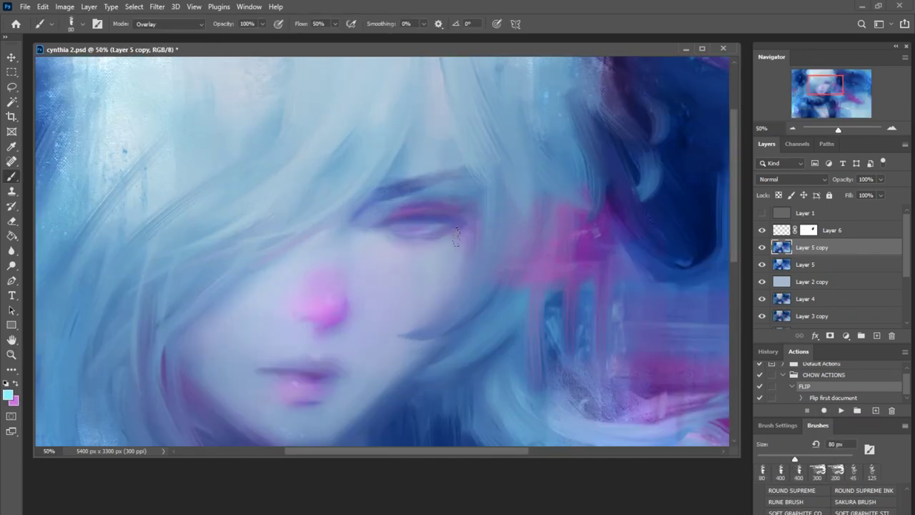
pyautogui.scroll(-5, 490, 317)
pyautogui.scroll(4, 490, 317)
pyautogui.press('z')
pyautogui.scroll(-2, 539, 317)
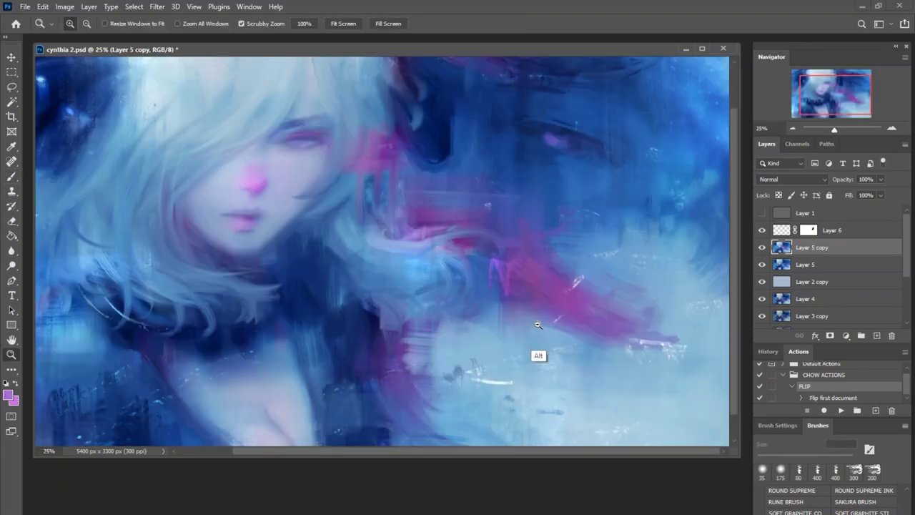
# - Darken the lower part of the painting with dark blue Overlay strokes using a 500 px textured brush at 80% flow
pyautogui.scroll(-1, 540, 316)
pyautogui.press('b')
pyautogui.press(']')
pyautogui.press(']')
pyautogui.press(']')
pyautogui.press(']')
pyautogui.press(']')
pyautogui.press(']')
pyautogui.press(']')
pyautogui.press(']')
pyautogui.press(']')
pyautogui.press(']')
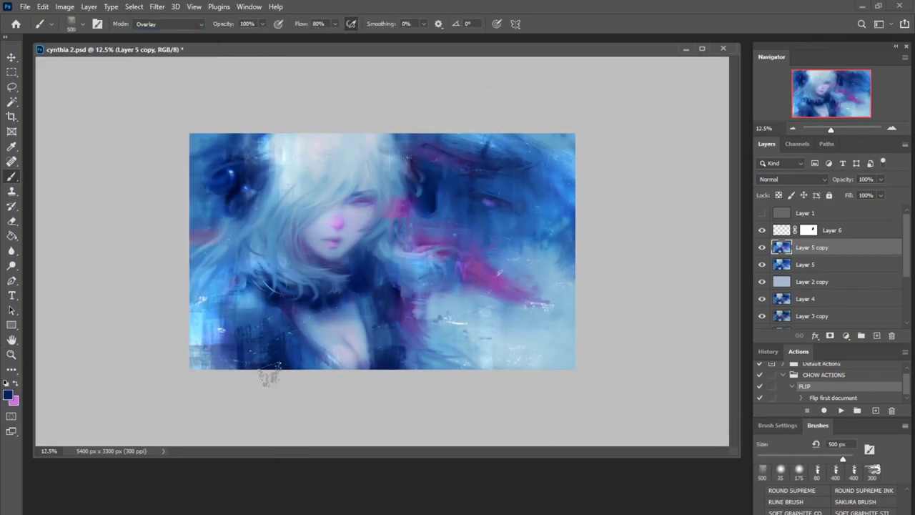
# - Add blue rim strokes to the hair ornament and the dark curved shape with a 119 px Mixer Brush at 45% flow
pyautogui.scroll(3, 372, 204)
pyautogui.hotkey('shift', 'b')
pyautogui.scroll(-2, 137, 176)
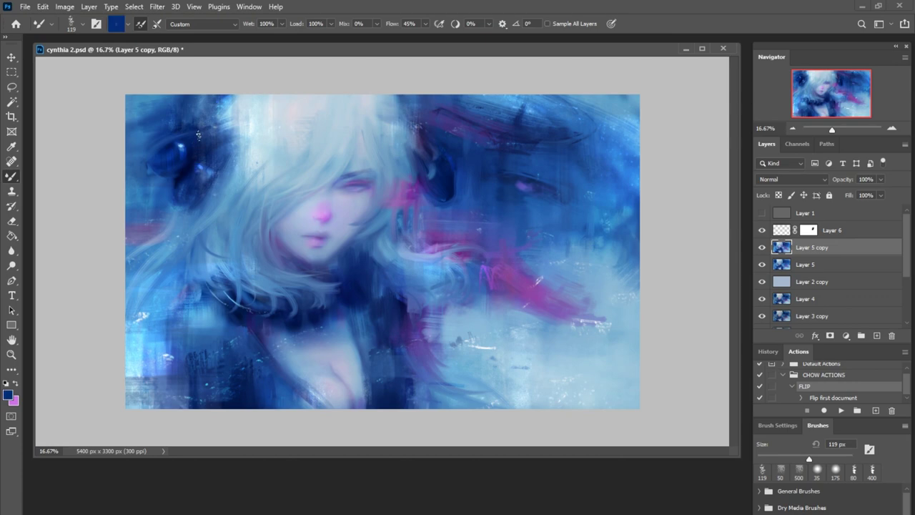
pyautogui.keyDown('alt'); pyautogui.click(474, 172); pyautogui.keyUp('alt')
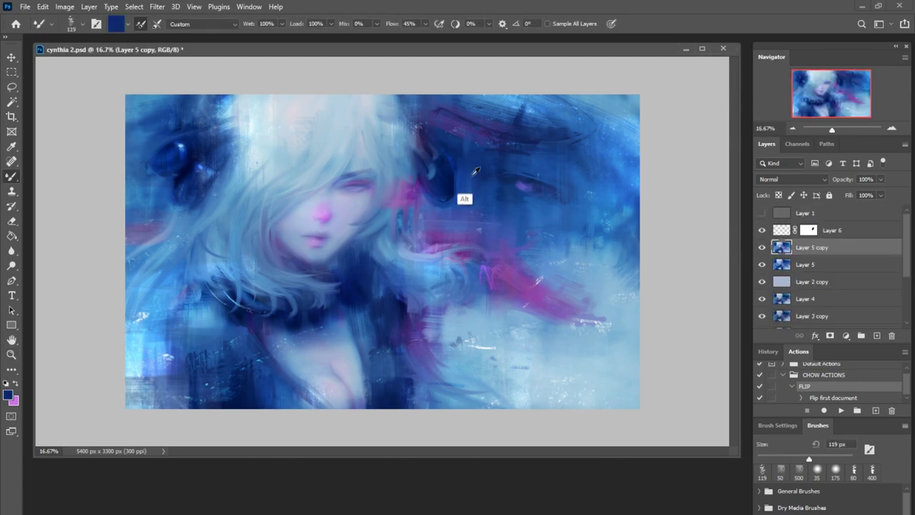
pyautogui.scroll(1, 420, 194)
# - Paint pale blue Overlay strokes over the hair and around the hair ornament with a 500 px brush at 80% flow
pyautogui.hotkey('shift', 'b')
pyautogui.scroll(-2, 428, 215)
pyautogui.moveTo(553, 194); pyautogui.dragTo(578, 202)
pyautogui.click(167, 24)
pyautogui.click(154, 29)
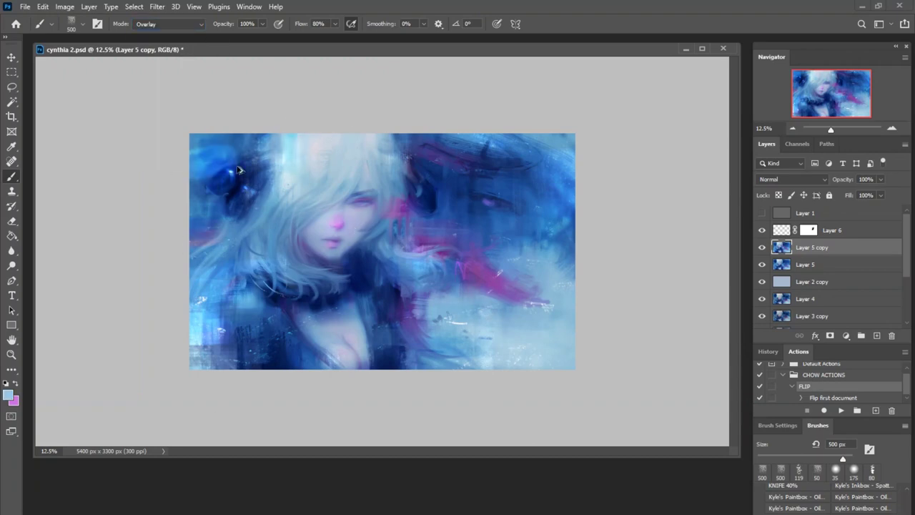
# - Paint a saturated blue Color Dodge glow into the woman's eye with a 70 px soft brush at 20% flow
pyautogui.press('.')
pyautogui.press('.')
pyautogui.scroll(2, 293, 191)
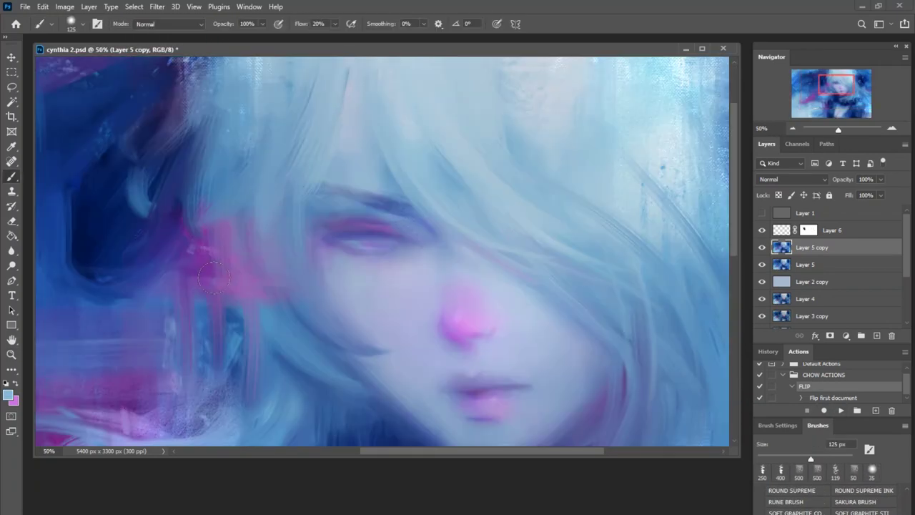
pyautogui.press('.')
pyautogui.click(8, 394)
pyautogui.click(446, 183)
pyautogui.click(565, 153)
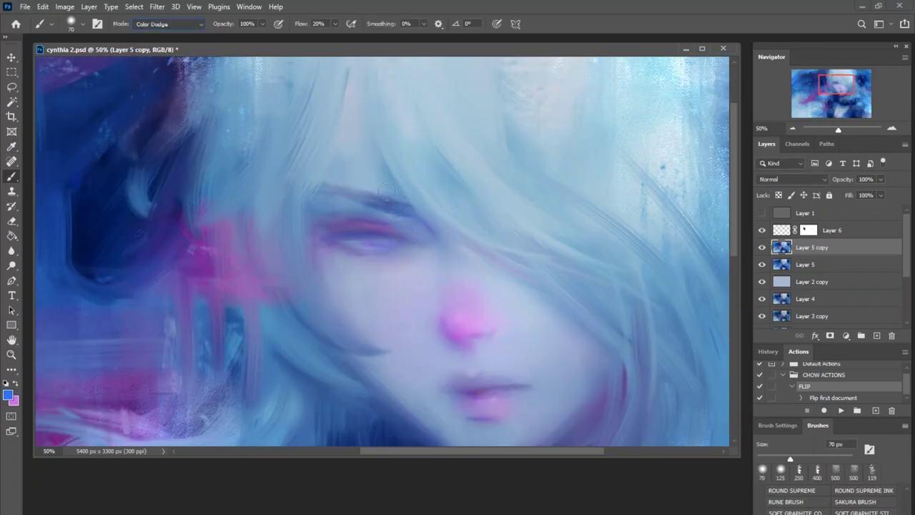
pyautogui.press('.')
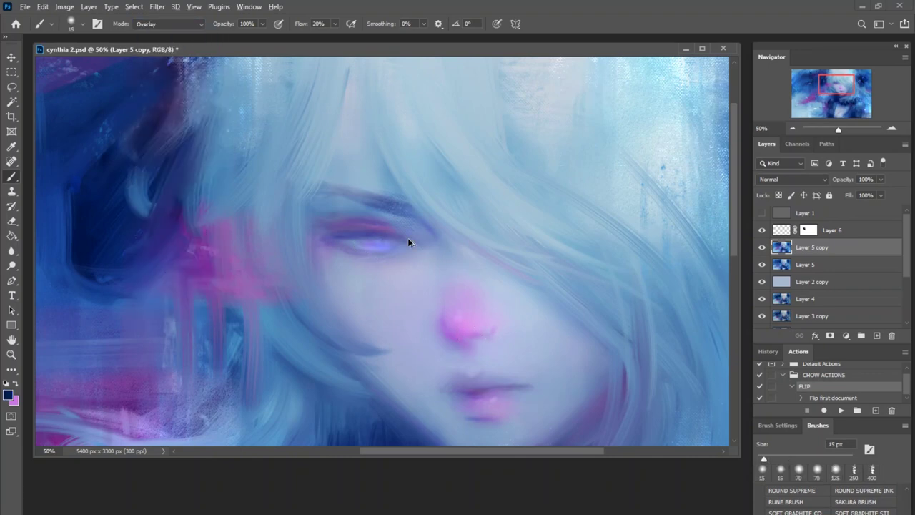
# - Mirror the canvas and darken the woman's eyelid line in Overlay mode with a small soft dark blue brush
pyautogui.press('F2')
pyautogui.hotkey('ctrl', '+')
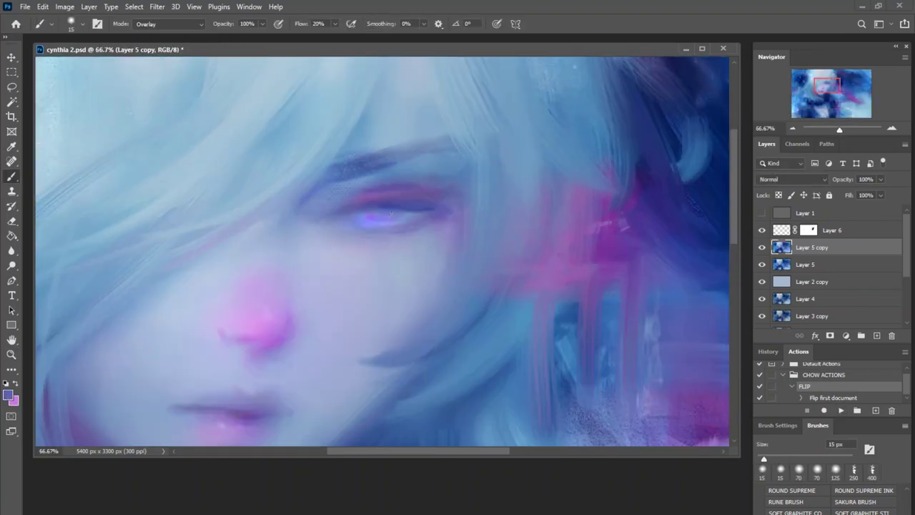
pyautogui.click(351, 173)
pyautogui.press('b')
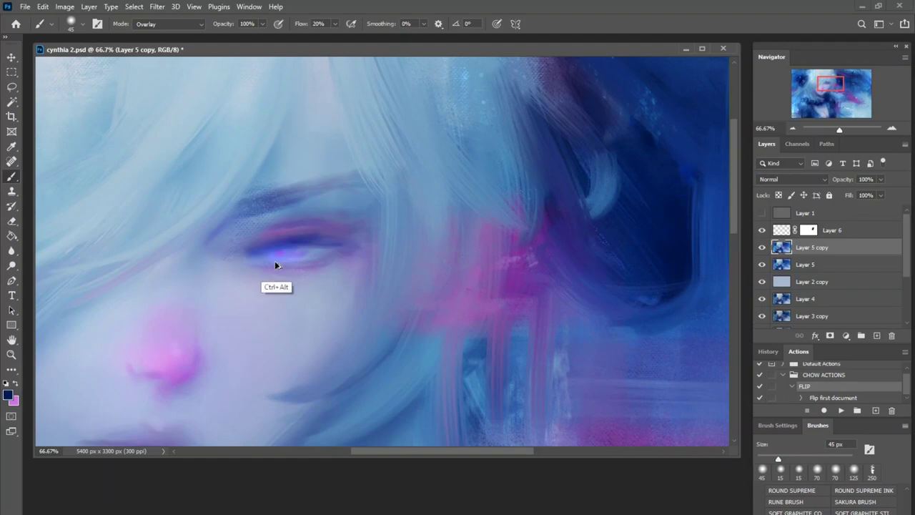
# - Refine the woman's lower lip and chin in Normal mode with a 60–70 px brush at 80% flow
pyautogui.scroll(-5, 402, 257)
pyautogui.hscroll(-5, 402, 257)
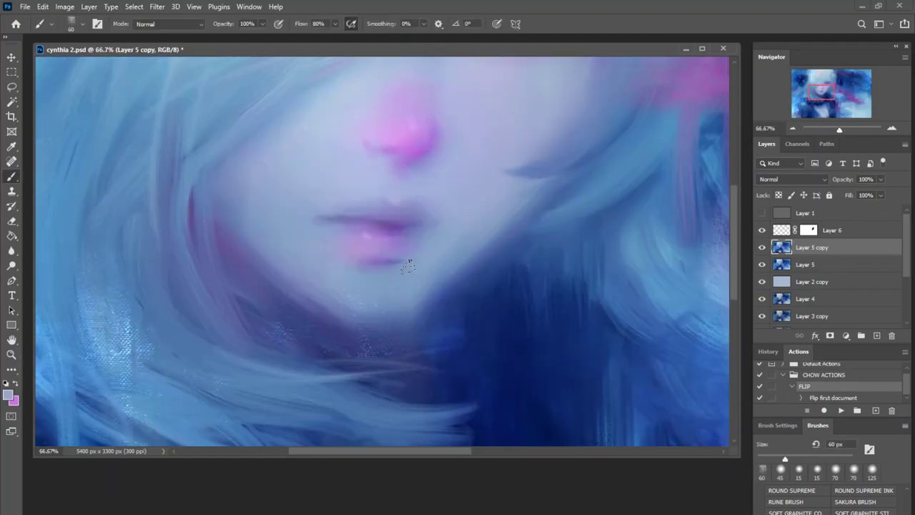
pyautogui.scroll(-5, 391, 271)
pyautogui.scroll(4, 500, 307)
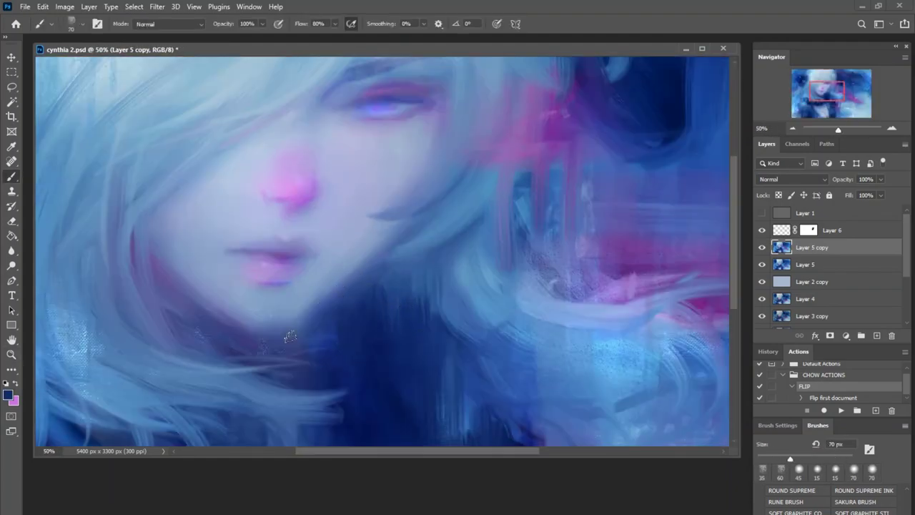
# - Mirror the canvas and tint the woman's mouth area purple in Color mode with a 70 px brush at 80% flow
pyautogui.click(840, 411)
pyautogui.scroll(2, 459, 247)
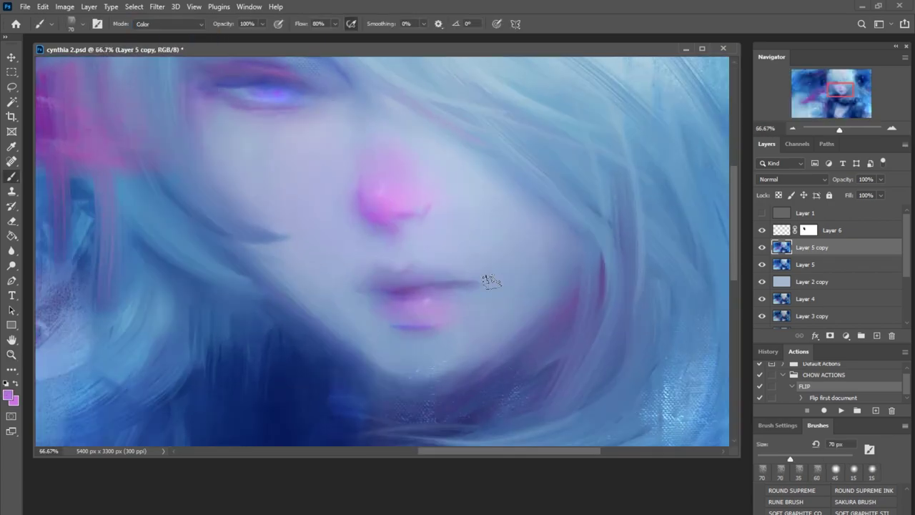
pyautogui.scroll(-6, 439, 369)
pyautogui.scroll(1, 293, 314)
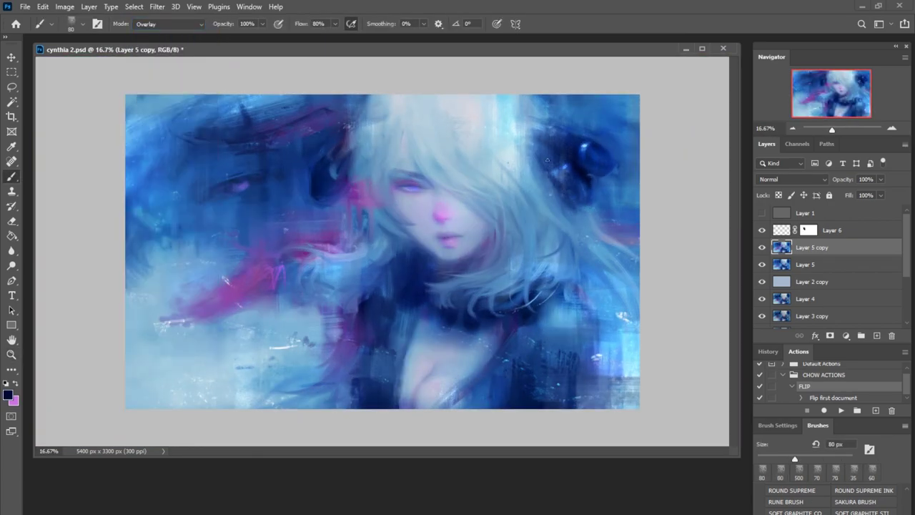
# - Enlarge the brush to 400 px and deepen the round hair ornament with Overlay strokes at 80% flow
pyautogui.keyDown('alt'); pyautogui.keyDown('shift'); pyautogui.rightClick(425, 379); pyautogui.keyUp('shift'); pyautogui.keyUp('alt')
pyautogui.press(']')
pyautogui.press(']')
pyautogui.press(']')
pyautogui.press(']')
pyautogui.press(']')
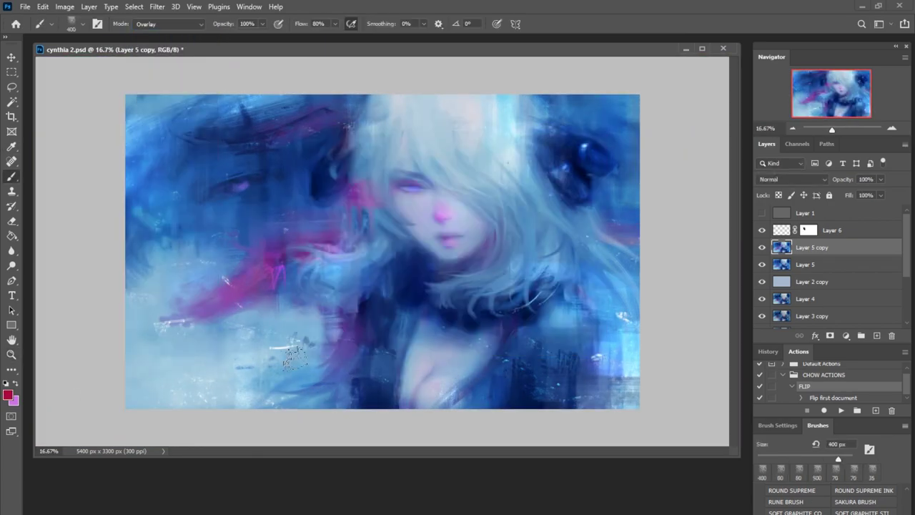
# - Enlarge the painting layer to 105% and retouch the mirrored image with a blue 120 px Mixer Brush
pyautogui.press('F2')
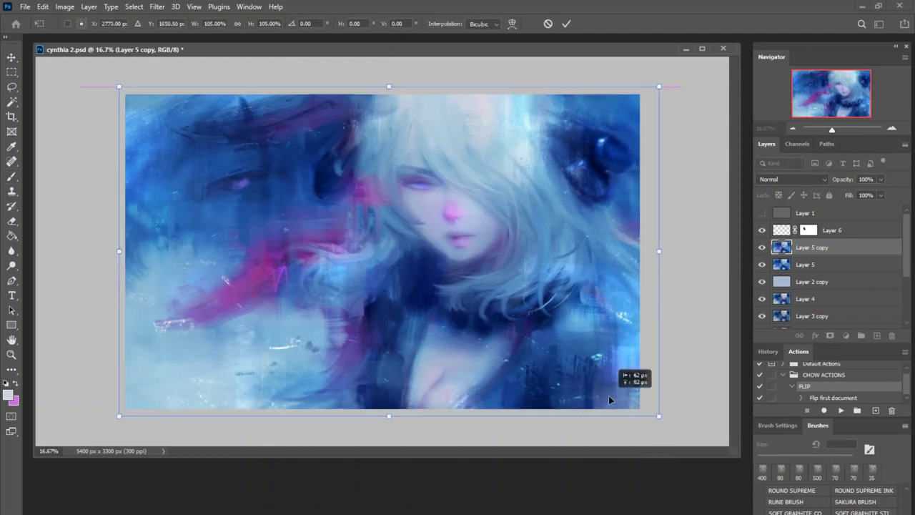
pyautogui.hotkey('shift', 'b')
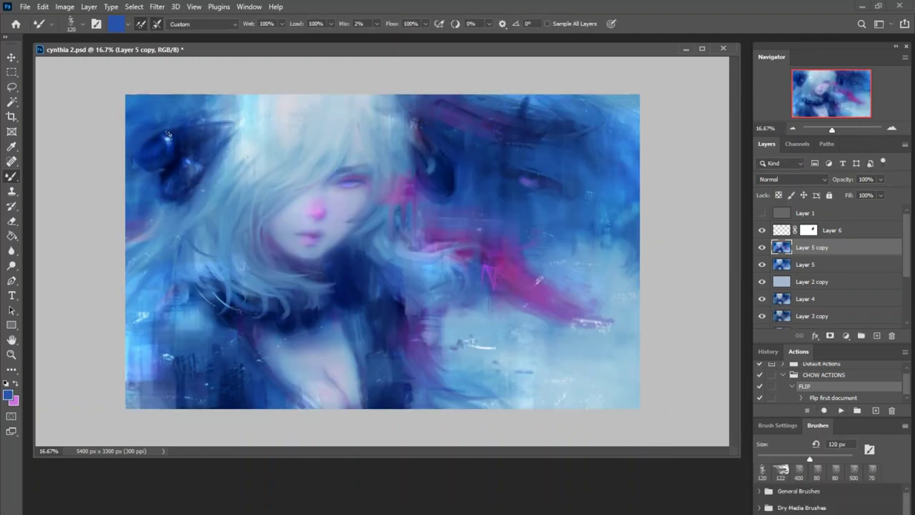
pyautogui.moveTo(333, 386); pyautogui.dragTo(328, 390)
# - Rework the woman's chest and surrounding hair with the Flat Bread brush at 30% flow in Normal mode
pyautogui.hotkey('shift', 'b')
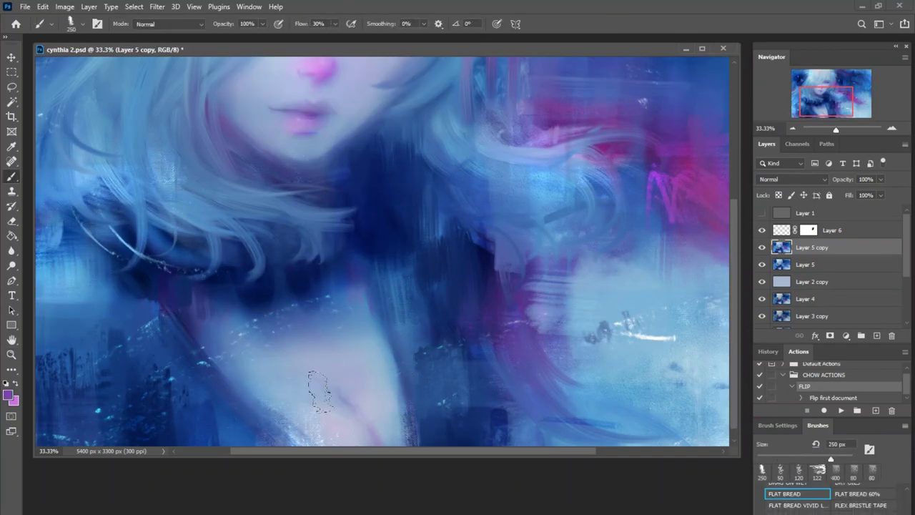
pyautogui.hotkey('ctrl', '-')
pyautogui.hotkey('ctrl', 'shift', 'alt', 'n')
pyautogui.moveTo(291, 209); pyautogui.dragTo(447, 344)
pyautogui.press('Delete')
pyautogui.press('b')
pyautogui.hotkey('ctrl', '-')
pyautogui.hotkey('ctrl', '-')
pyautogui.hotkey('ctrl', '-')
pyautogui.click(168, 24)
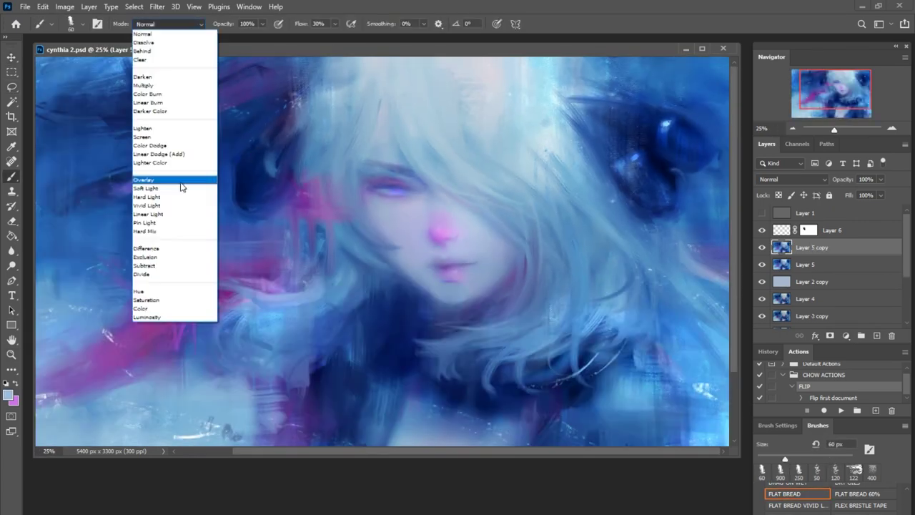
pyautogui.press('Escape')
# - Paint dark blue strokes around the creature's eye with the Flat Bread brush at 125 px and 30% flow
pyautogui.hotkey('ctrl', '-')
pyautogui.hotkey('ctrl', '-')
pyautogui.scroll(3, 286, 211)
pyautogui.press('.')
pyautogui.press('.')
pyautogui.moveTo(452, 192); pyautogui.dragTo(306, 190)
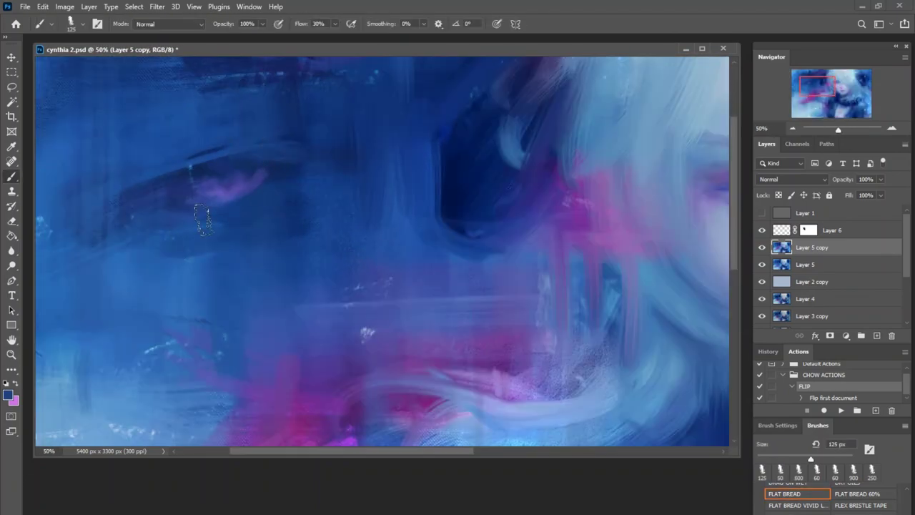
# - Brighten the painting layer with a raised RGB curve in a Curves adjustment
pyautogui.hotkey('ctrl', '-')
pyautogui.hotkey('ctrl', '-')
pyautogui.hotkey('ctrl', '-')
pyautogui.hotkey('ctrl', 'm')
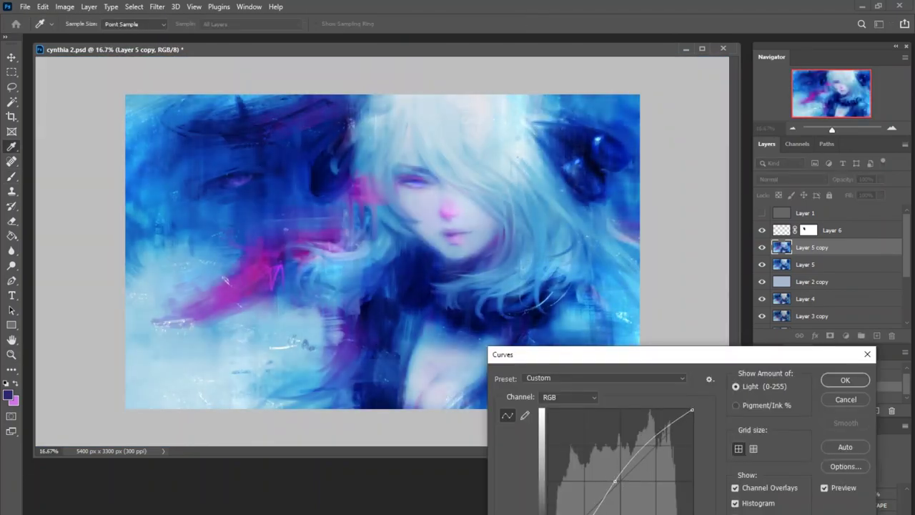
pyautogui.press('Return')
# - Duplicate the painting layer in Hue mode and shift its color through the Red and Green channels of a Curves adjustment
pyautogui.hotkey('ctrl', 'j')
pyautogui.hotkey('shift', 'alt', 'u')
pyautogui.hotkey('ctrl', 'm')
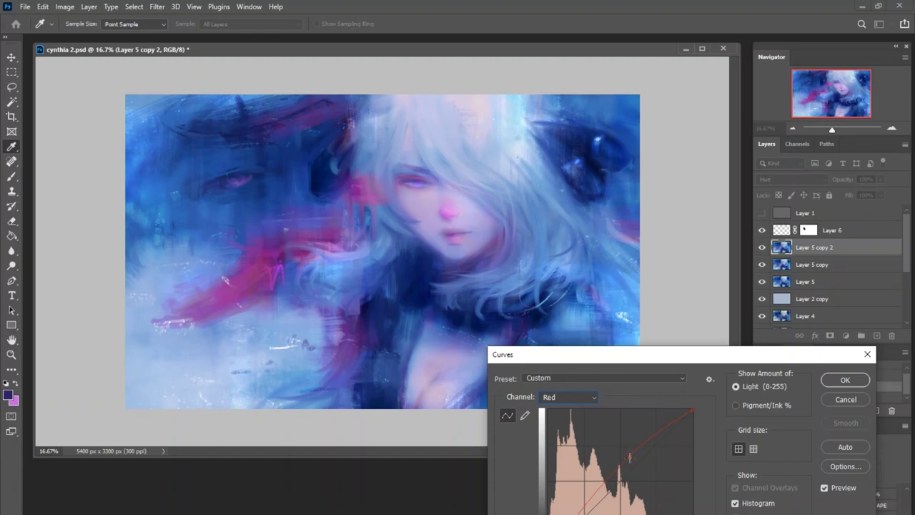
pyautogui.hotkey('alt', '5')
pyautogui.hotkey('alt', '4')
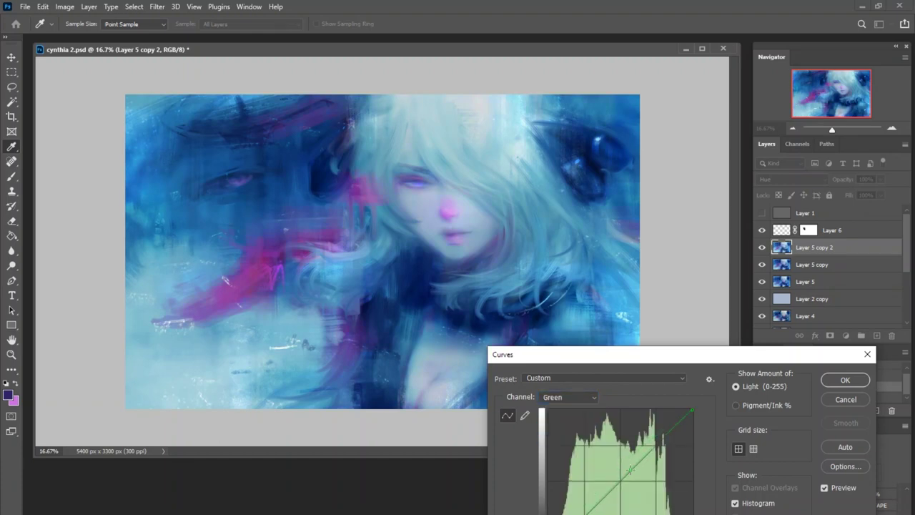
pyautogui.press('Escape')
# - Save the document and combine the hue-shifted copy into a Normal-mode painting layer
pyautogui.press('z')
pyautogui.moveTo(500, 245); pyautogui.dragTo(422, 244)
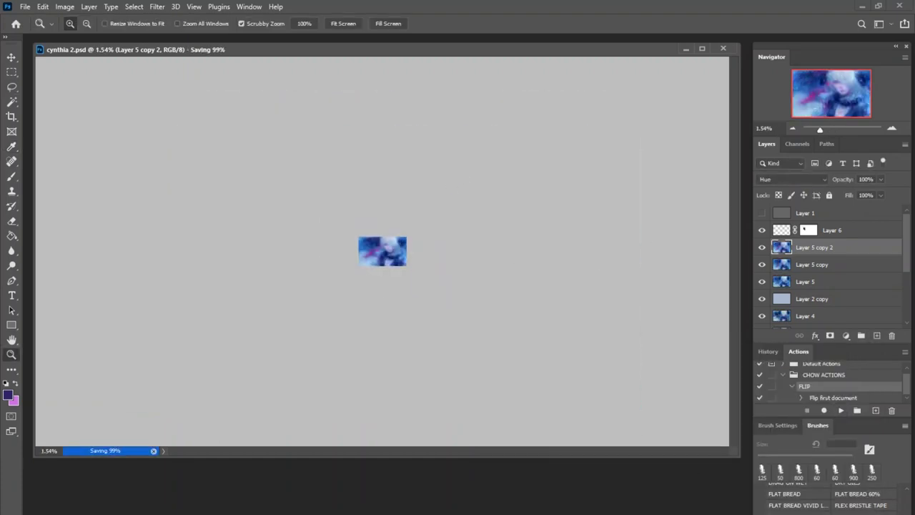
pyautogui.hotkey('ctrl', '0')
pyautogui.press('b')
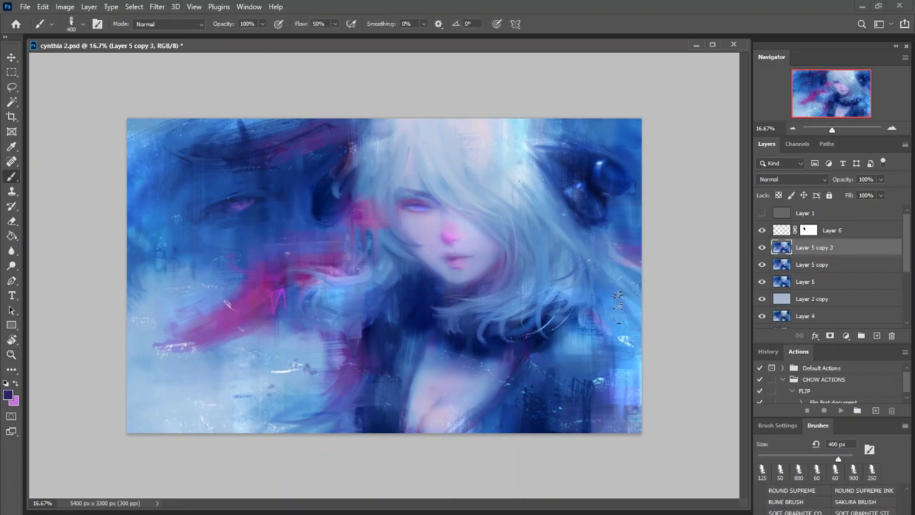
# - Retouch the chest and dark collar with brush strokes and a dark blue 120 px Mixer Brush at 2% mix
pyautogui.moveTo(450, 236); pyautogui.dragTo(515, 236)
pyautogui.click(168, 23)
pyautogui.click(177, 203)
pyautogui.moveTo(292, 207); pyautogui.dragTo(243, 208)
pyautogui.hotkey('shift', 'b')
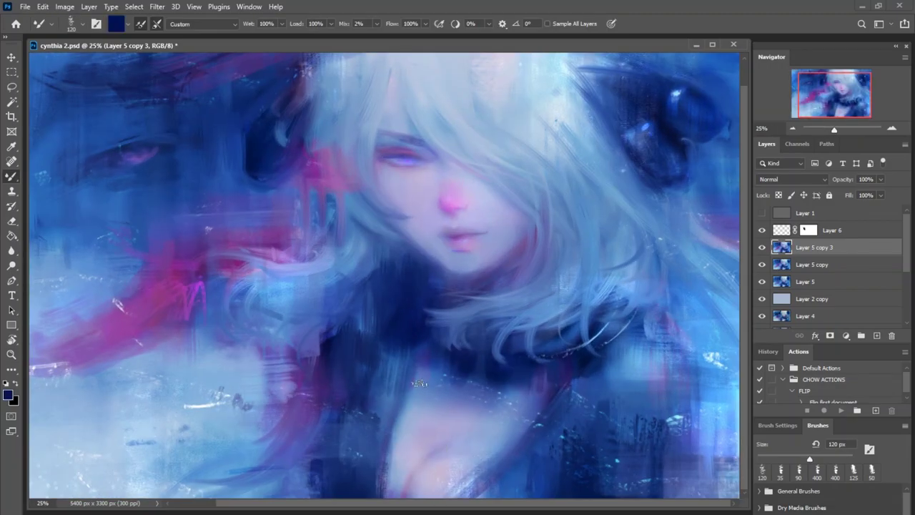
pyautogui.hotkey('ctrl', '-')
pyautogui.hotkey('ctrl', '-')
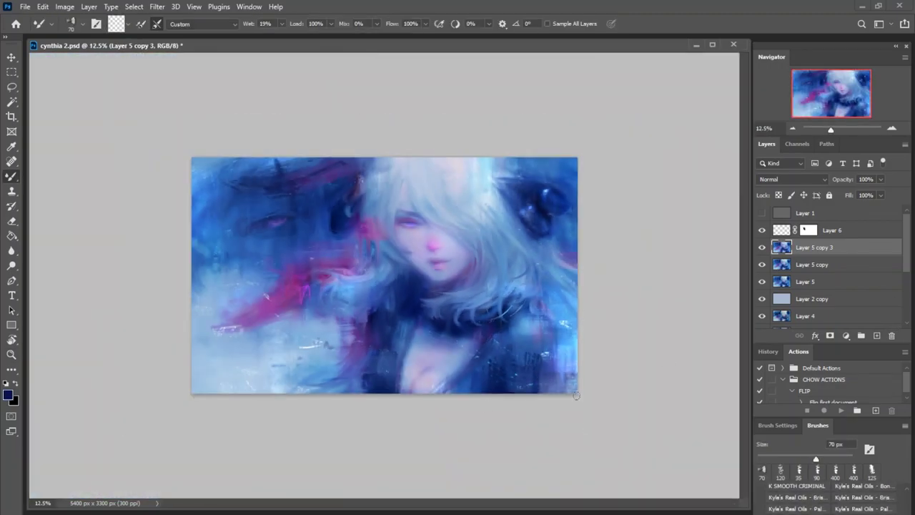
pyautogui.hotkey('ctrl', 'm')
pyautogui.moveTo(593, 498); pyautogui.dragTo(639, 479)
pyautogui.press('Escape')
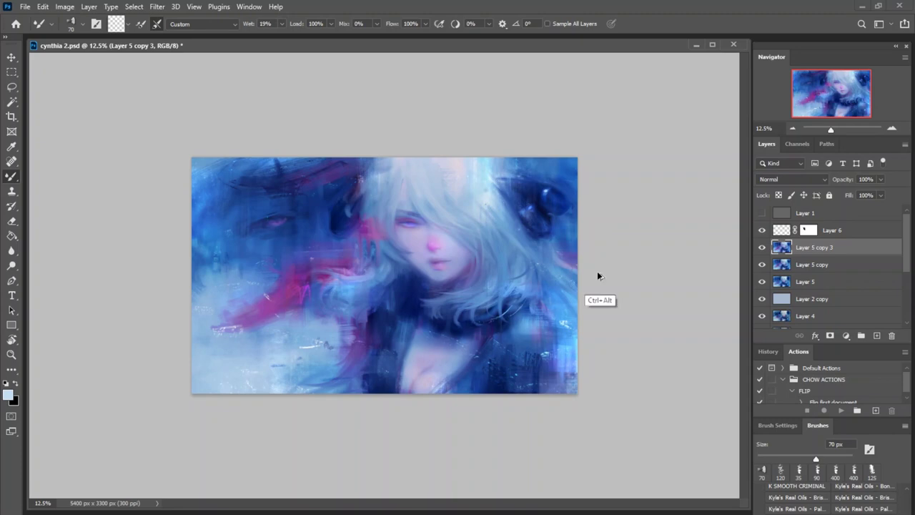
# - Add dark blue texture strokes around the dark curved shape with 200 px and 500 px brushes, checking the mirrored view
pyautogui.hotkey('shift', 'b')
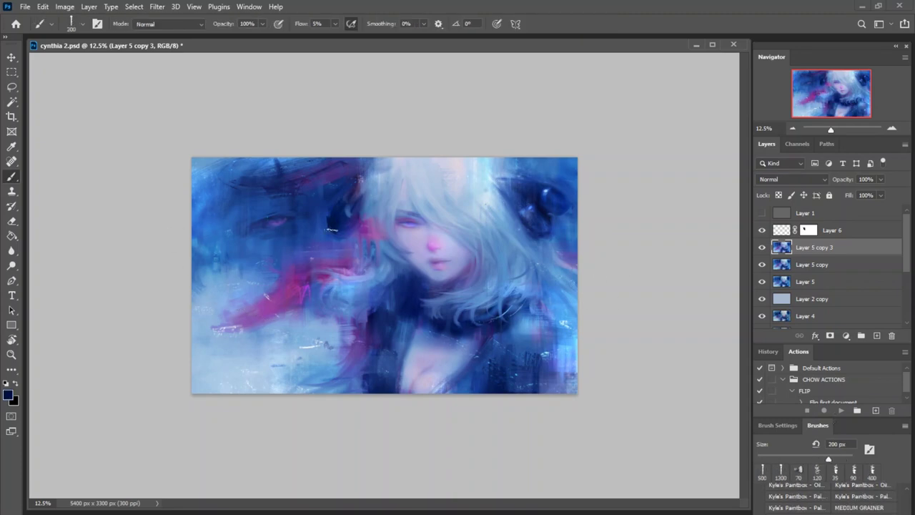
pyautogui.press('F2')
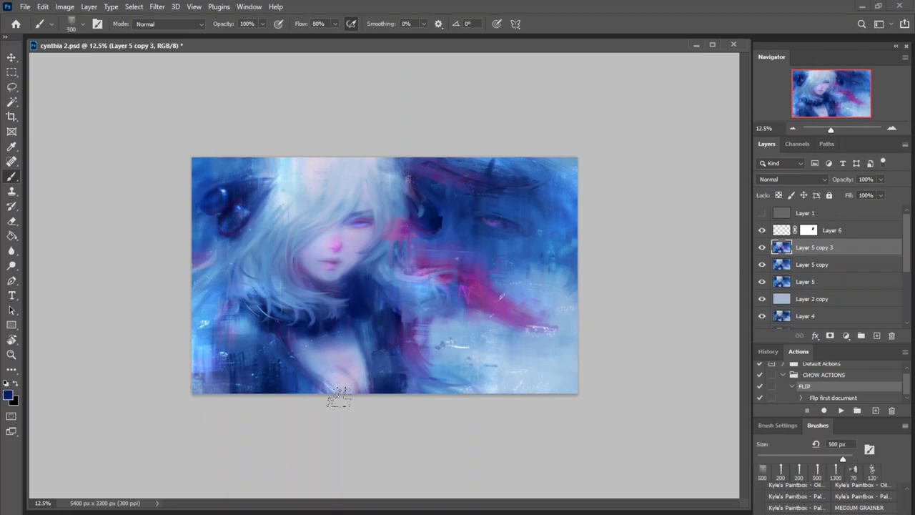
pyautogui.press('F2')
pyautogui.press('F3')
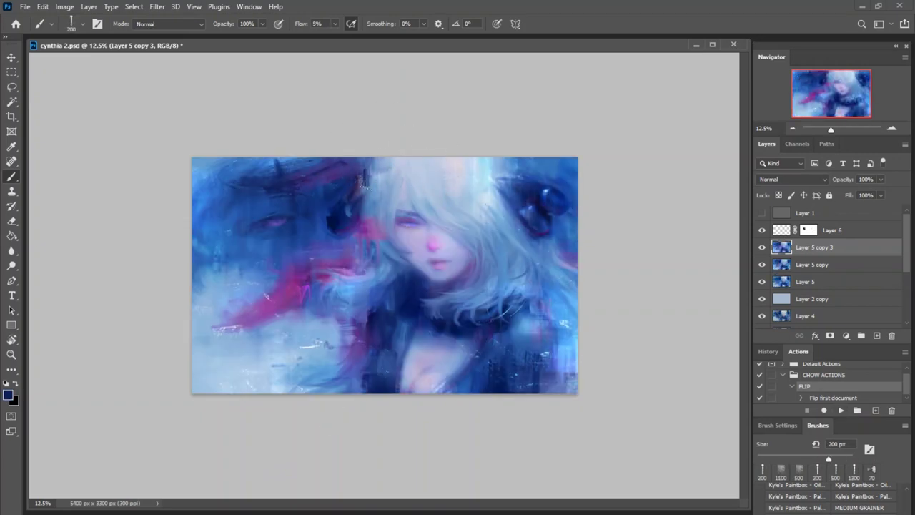
# - Paint bright blue vertical streaks near the painting's lower corner beside the woman with a 200 px brush at 5% flow
pyautogui.hotkey('ctrl', 'alt')
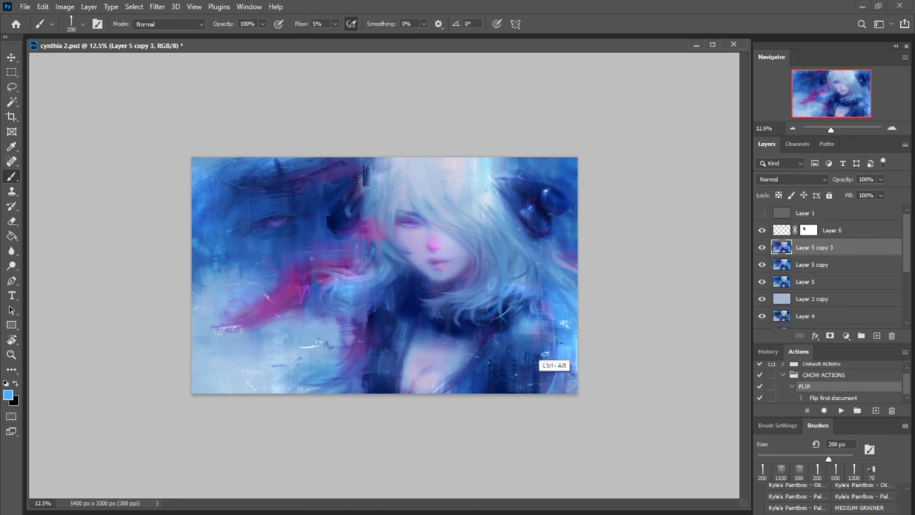
pyautogui.press('F2')
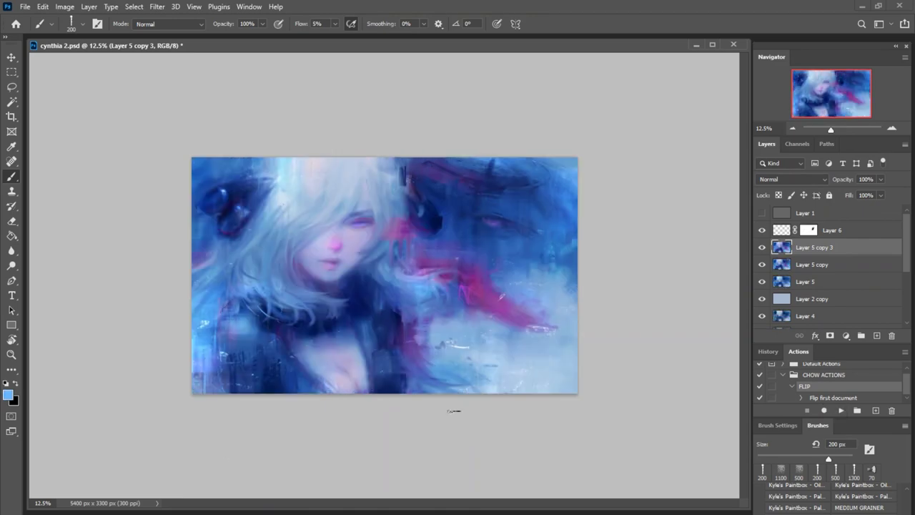
pyautogui.press('F2')
pyautogui.scroll(5, 501, 243)
pyautogui.scroll(-4, 343, 206)
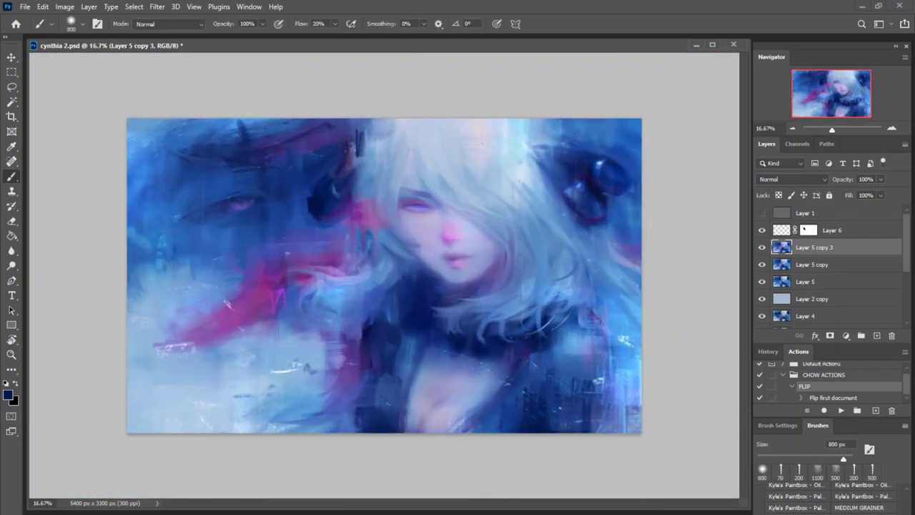
# - Blend light blue strokes into the hair beside the woman's cheek with a 125 px Mixer Brush
pyautogui.scroll(-1, 602, 364)
pyautogui.scroll(3, 503, 239)
pyautogui.hotkey('shift', 'b')
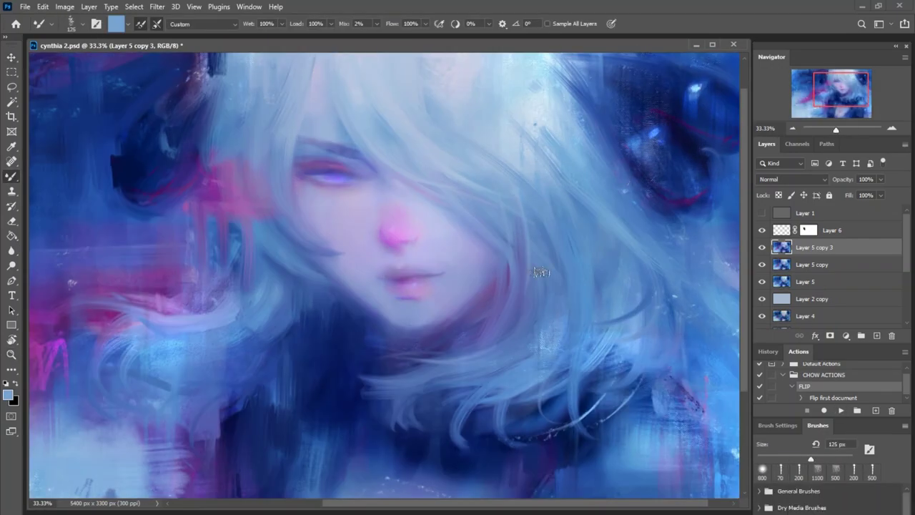
pyautogui.press('z')
pyautogui.scroll(1, 593, 198)
pyautogui.scroll(-4, 595, 335)
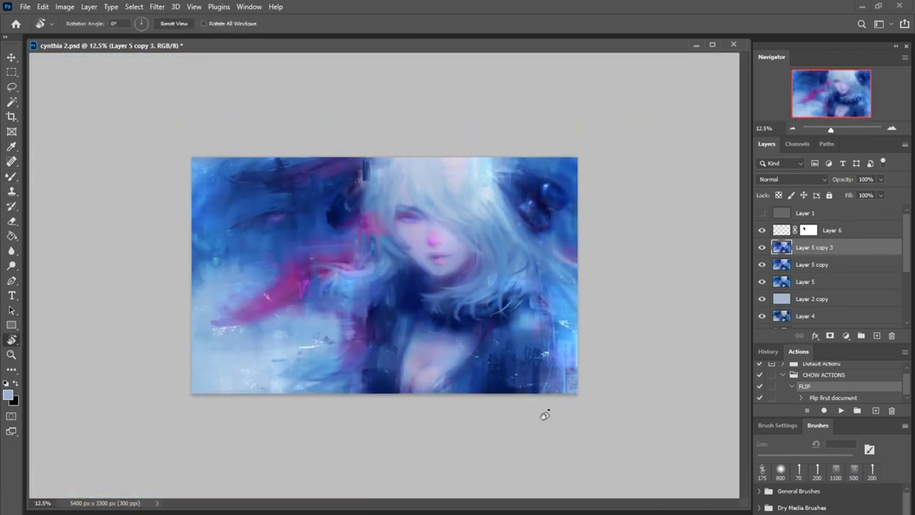
# - Refine the hair strands framing the face and the shading beside the nose with a 90 px Mixer Brush using sampled colors
pyautogui.press('b')
pyautogui.scroll(4, 571, 322)
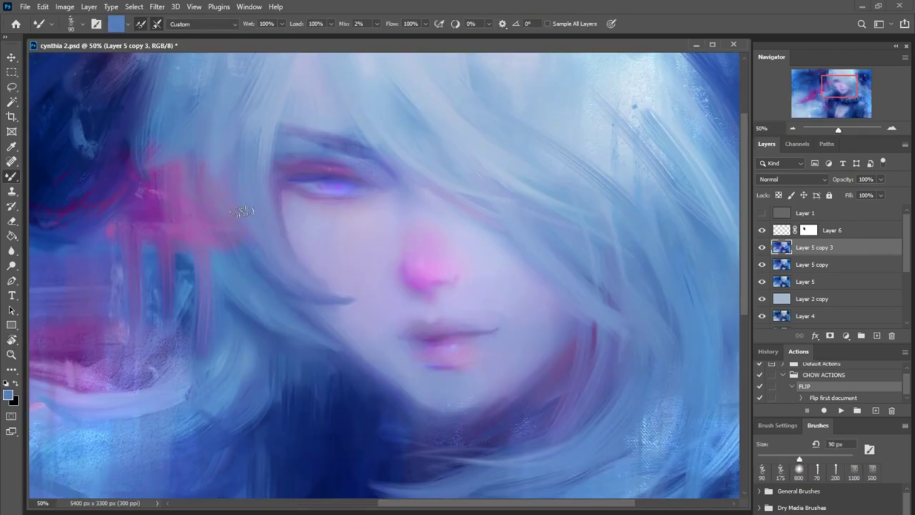
pyautogui.scroll(-2, 250, 281)
pyautogui.scroll(2, 407, 254)
pyautogui.keyDown('alt'); pyautogui.click(407, 254); pyautogui.keyUp('alt')
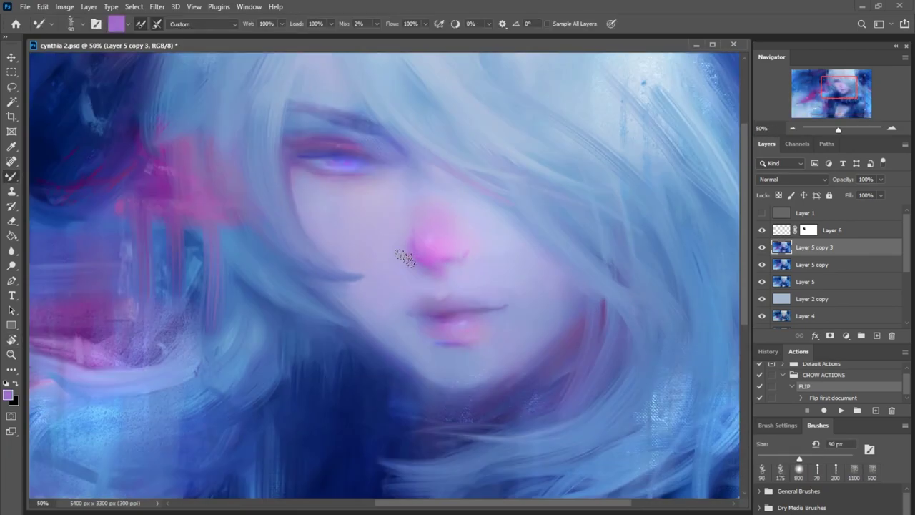
pyautogui.press('z')
pyautogui.scroll(-4, 592, 316)
pyautogui.press('b')
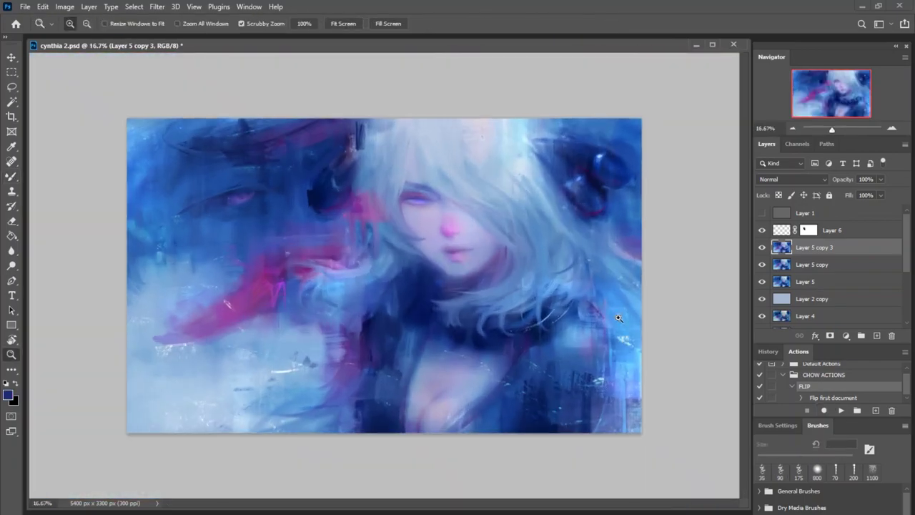
# - Paint dark blue texture between the creature's head and the woman's hair with a 150 px brush at 80% flow
pyautogui.press('z')
pyautogui.scroll(3, 529, 329)
pyautogui.scroll(-1, 530, 329)
pyautogui.press('b')
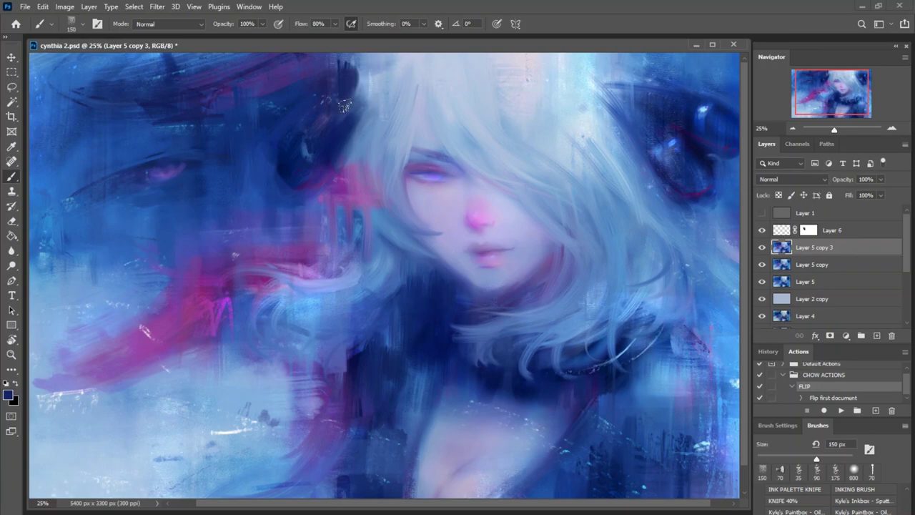
# - Add Color Dodge accents with a sampled color and soften the face in Normal mode with a 500 px brush at 20% flow
pyautogui.press('z')
pyautogui.scroll(-2, 469, 138)
pyautogui.scroll(5, 475, 265)
pyautogui.press('b')
pyautogui.hotkey('shift', 'alt', 'd')
pyautogui.keyDown('alt'); pyautogui.click(475, 265); pyautogui.keyUp('alt')
pyautogui.scroll(-2, 493, 212)
pyautogui.scroll(2, 493, 212)
pyautogui.hotkey('shift', 'alt', 'n')
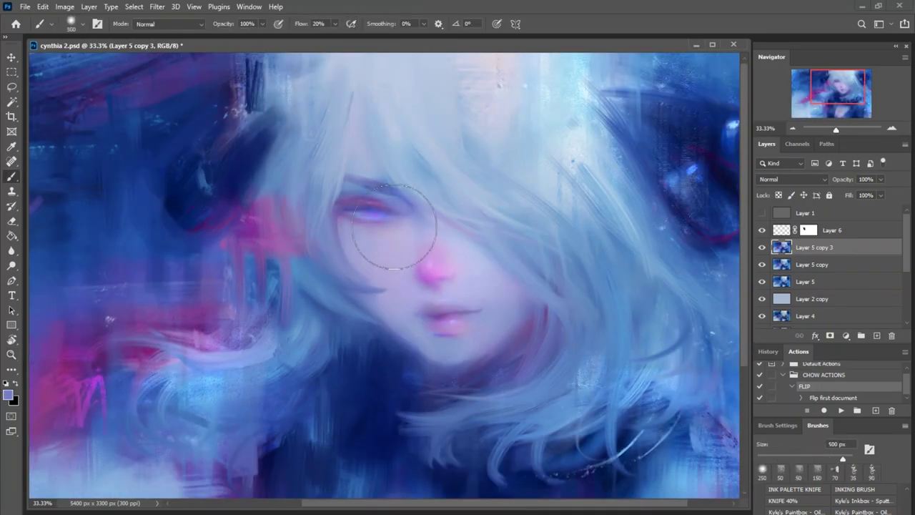
# - Mirror the canvas to retouch it with a light blue 120 px Mixer Brush, and restore its original orientation
pyautogui.hotkey('shift', 'b')
pyautogui.click(839, 410)
pyautogui.scroll(-1, 521, 312)
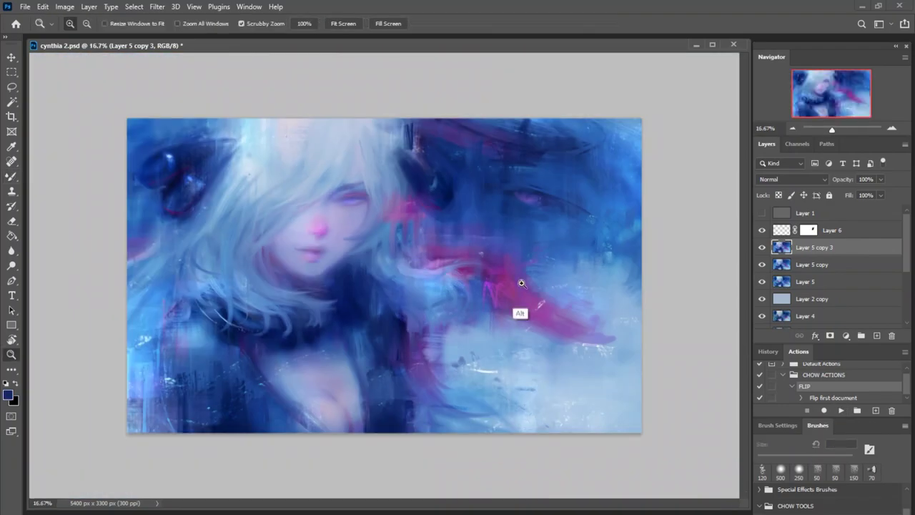
pyautogui.scroll(-1, 384, 300)
pyautogui.keyDown('alt'); pyautogui.click(262, 296); pyautogui.keyUp('alt')
pyautogui.click(834, 412)
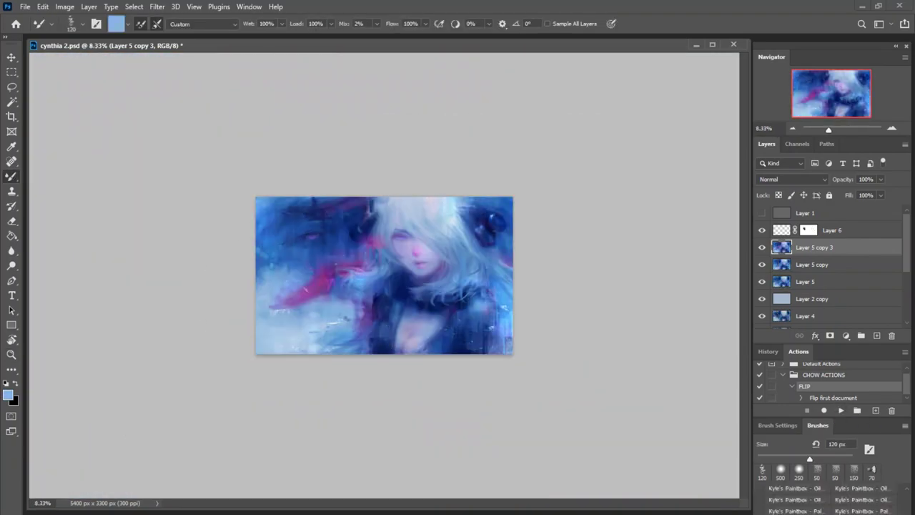
# - Paint pale Color Dodge highlights on the hair ornament with a 500 px brush at 80% flow
pyautogui.press('z')
pyautogui.click(503, 346)
pyautogui.scroll(1, 503, 346)
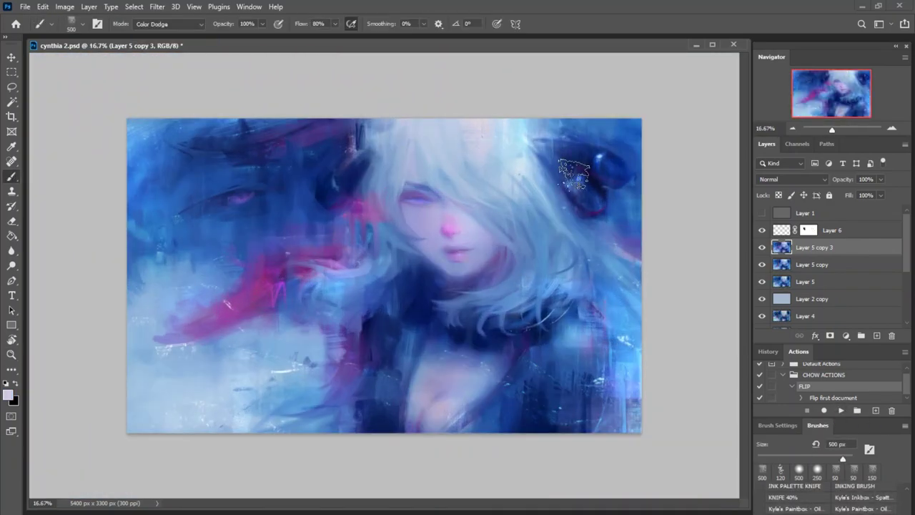
# - Lasso the woman's visible eye, copy it to a new layer, and try a free transform on it
pyautogui.scroll(3, 265, 183)
pyautogui.press('l')
pyautogui.moveTo(327, 215)
pyautogui.mouseDown()
pyautogui.moveTo(265, 188)
pyautogui.moveTo(180, 211)
pyautogui.mouseUp()
pyautogui.hotkey('ctrl', 'j')
pyautogui.hotkey('ctrl', 't')
pyautogui.press('Escape')
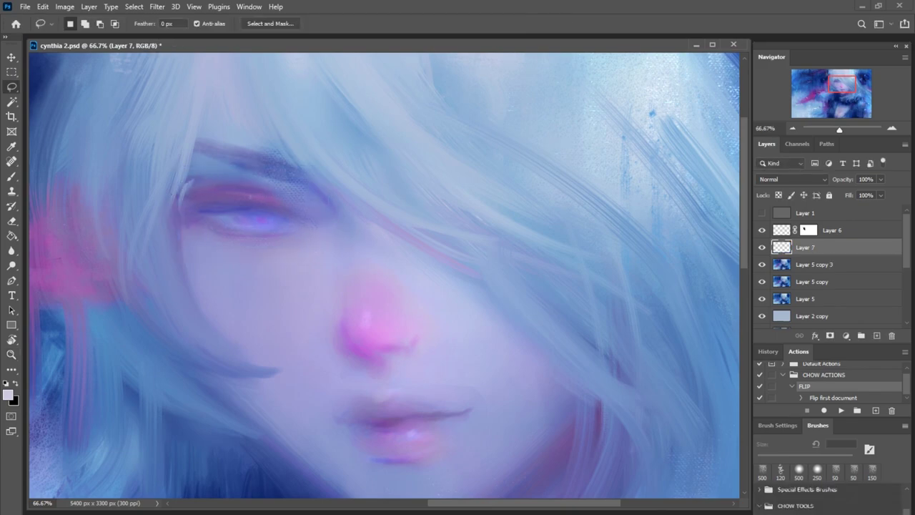
# - Remove the copied eye layer and retouch the face on Layer 5 copy 3 with a 40 px violet Mixer Brush
pyautogui.hotkey('ctrl', 'z')
pyautogui.press('b')
pyautogui.keyDown('alt'); pyautogui.click(486, 378); pyautogui.keyUp('alt')
pyautogui.click(831, 411)
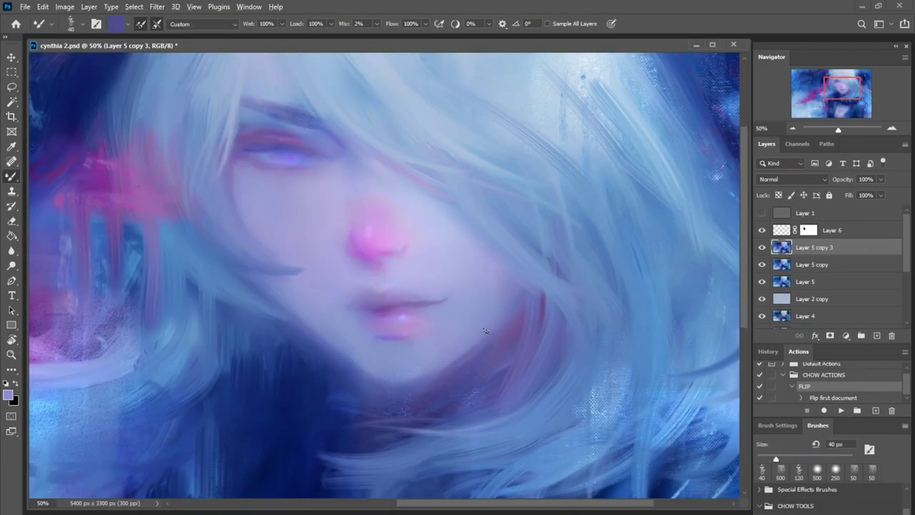
# - Blend the painting with an 80 px blue Mixer Brush, checking it mirrored, and restore the canvas orientation
pyautogui.press('h')
pyautogui.moveTo(290, 297); pyautogui.dragTo(493, 222)
pyautogui.press('h')
pyautogui.moveTo(471, 266); pyautogui.dragTo(389, 307)
pyautogui.press('h')
pyautogui.click(450, 153)
pyautogui.press('h')
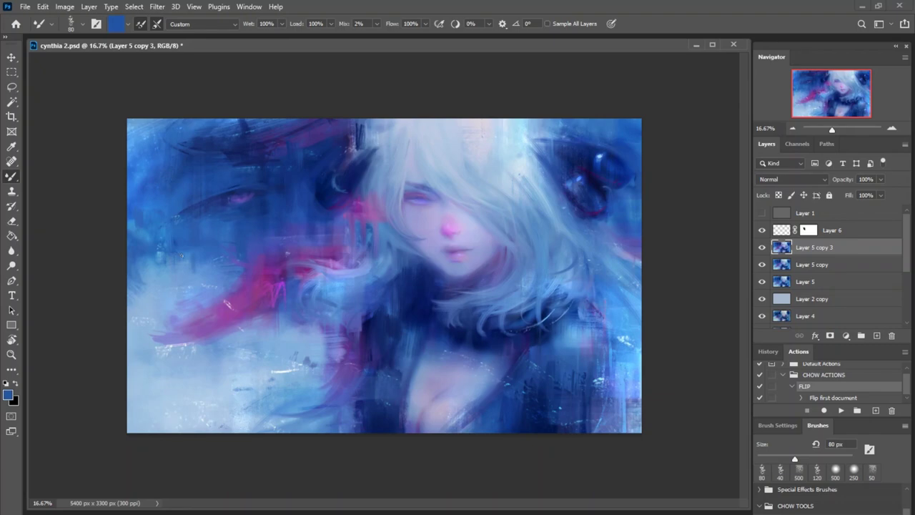
pyautogui.scroll(1, 664, 323)
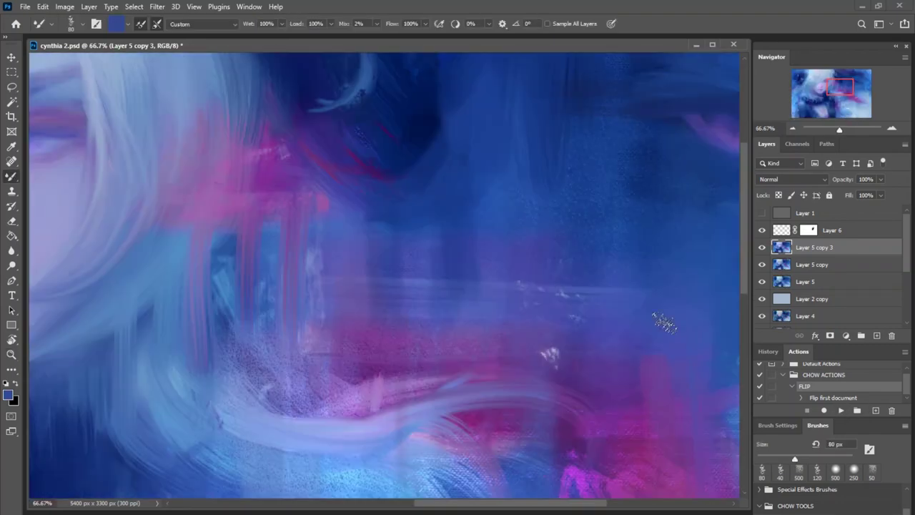
pyautogui.click(840, 411)
# - Add Color Dodge accents to the lips in a sampled pink with a 30 px brush at 30% flow
pyautogui.hotkey('shift', 'b')
pyautogui.keyDown('alt'); pyautogui.click(438, 214); pyautogui.keyUp('alt')
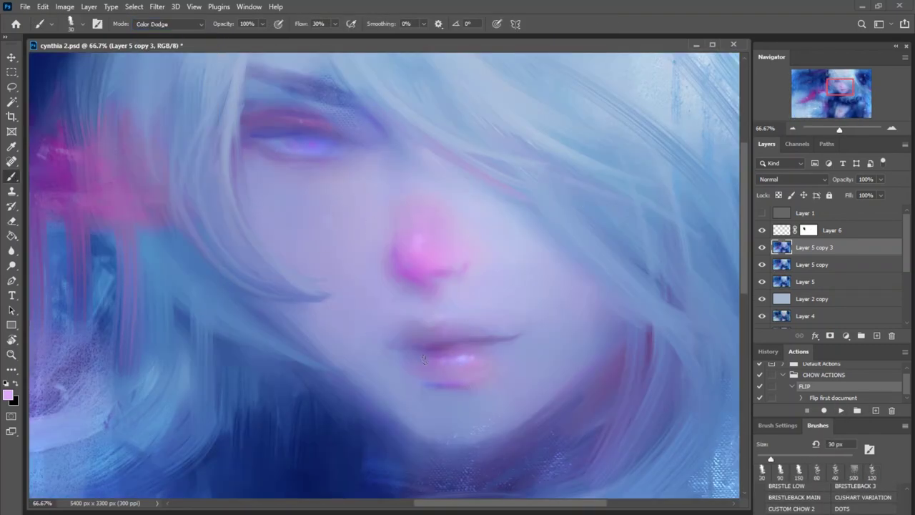
pyautogui.scroll(-4, 432, 363)
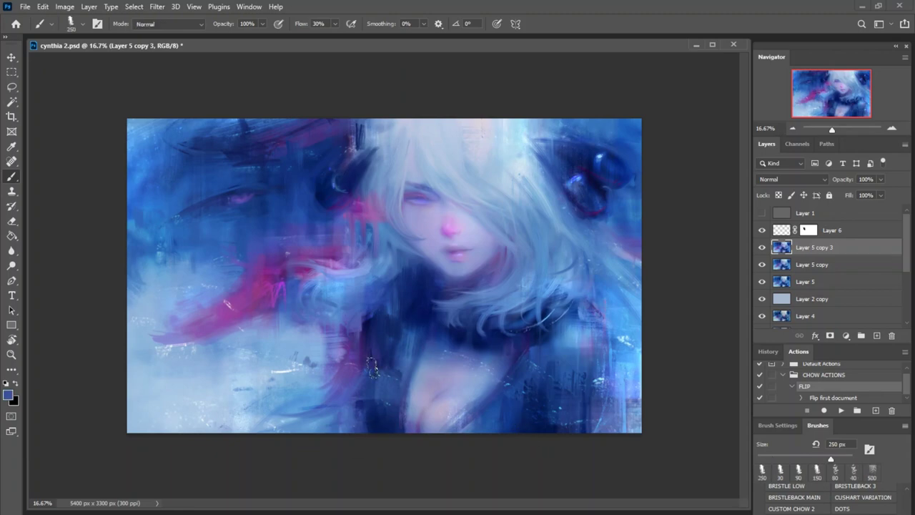
# - Sketch red guide lines for the collar, coat and neckline on a new layer with a 45 px brush at 50% flow
pyautogui.hotkey('ctrl', 'shift', 'alt', 'n')
pyautogui.click(7, 394)
pyautogui.click(565, 155)
pyautogui.moveTo(503, 247); pyautogui.dragTo(509, 276)
pyautogui.moveTo(516, 278); pyautogui.dragTo(586, 351)
pyautogui.moveTo(447, 277); pyautogui.dragTo(448, 293)
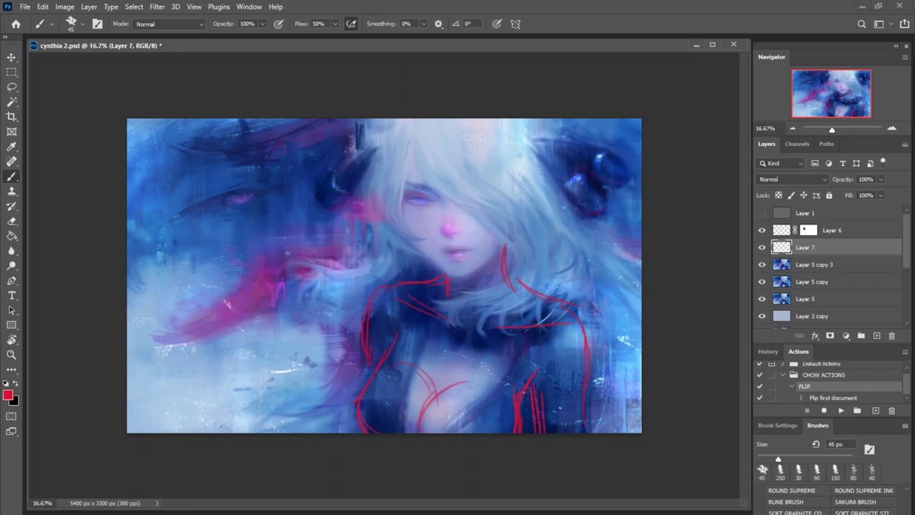
# - Hide the red sketch layer and paint the coat on Layer 5 copy 3 in dark blue with a 70 px brush
pyautogui.hotkey('ctrl', ',')
pyautogui.hotkey('alt', '[')
pyautogui.keyDown('alt'); pyautogui.click(592, 401); pyautogui.keyUp('alt')
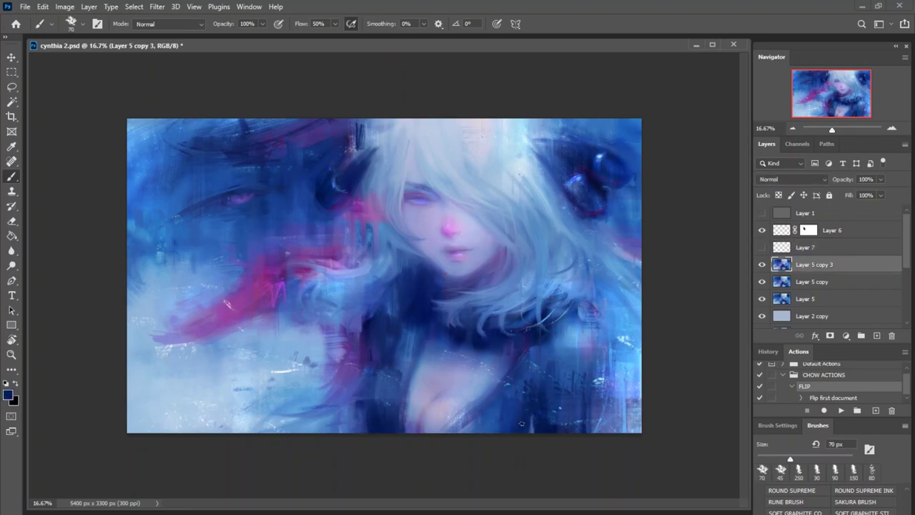
# - Mirror the canvas to glaze the coat with sampled colors using a 500 px brush at 5% flow, and restore its orientation
pyautogui.press('F2')
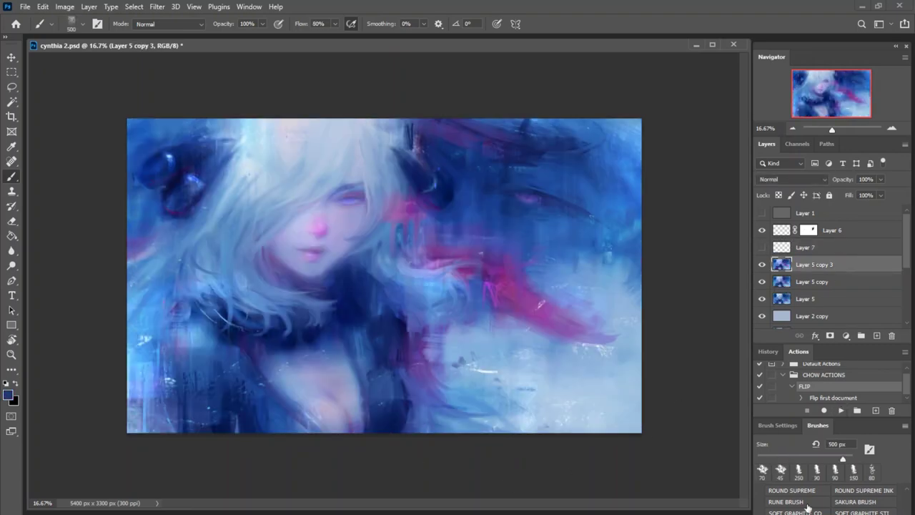
pyautogui.press('.')
pyautogui.keyDown('alt'); pyautogui.click(230, 429); pyautogui.keyUp('alt')
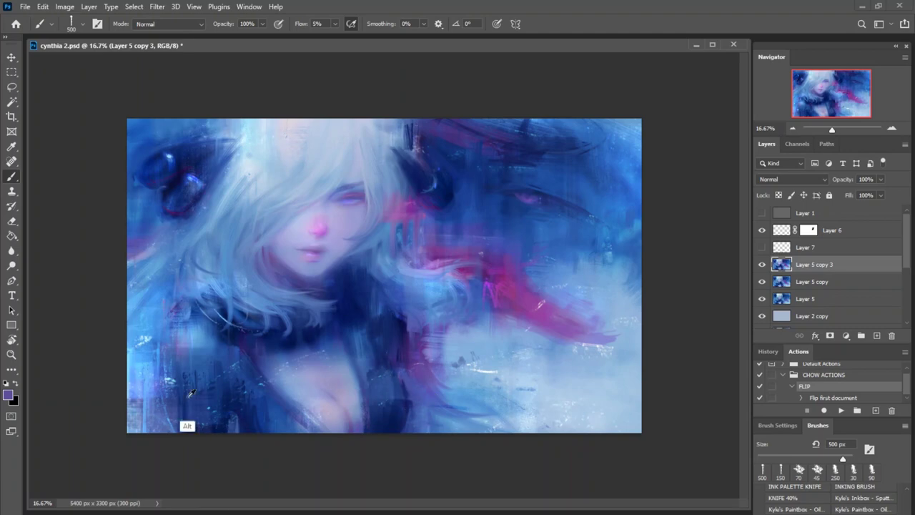
pyautogui.keyDown('alt'); pyautogui.click(181, 303); pyautogui.keyUp('alt')
pyautogui.press('.')
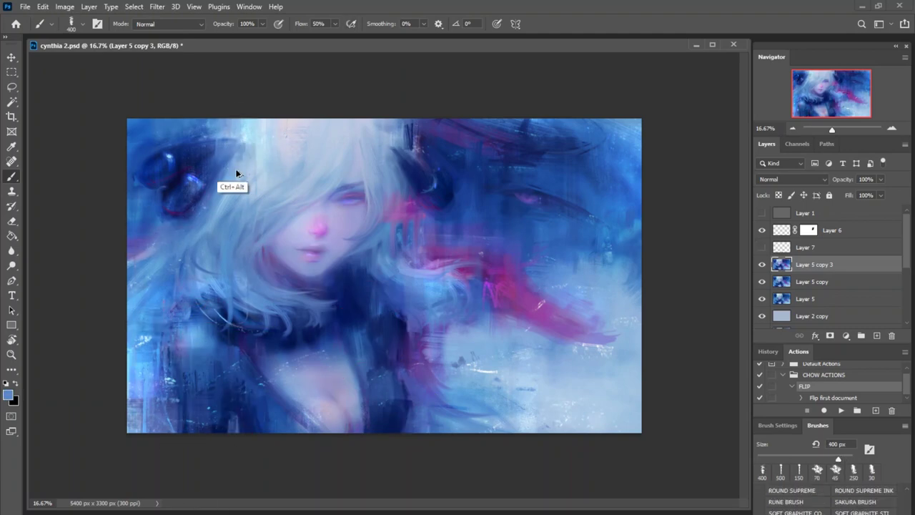
pyautogui.press('F2')
# - Retouch the painting with a color sampled beside the coat and change the brush's blending mode
pyautogui.scroll(2, 447, 406)
pyautogui.press('.')
pyautogui.scroll(-2, 446, 406)
pyautogui.keyDown('alt'); pyautogui.click(389, 336); pyautogui.keyUp('alt')
pyautogui.click(164, 24)
pyautogui.click(180, 131)
# - Duplicate Layer 5 copy 3 and adjust the duplicate's tones with Curves
pyautogui.press('z')
pyautogui.moveTo(500, 208); pyautogui.dragTo(634, 126)
pyautogui.hotkey('ctrl', 'j')
pyautogui.hotkey('ctrl', '-')
pyautogui.hotkey('ctrl', 'm')
pyautogui.moveTo(645, 464); pyautogui.dragTo(646, 449)
pyautogui.press('Return')
# - Tint the upper eyelid crimson with a soft 50 px brush in Color mode at 20% flow
pyautogui.press('b')
pyautogui.hotkey('ctrl', '+')
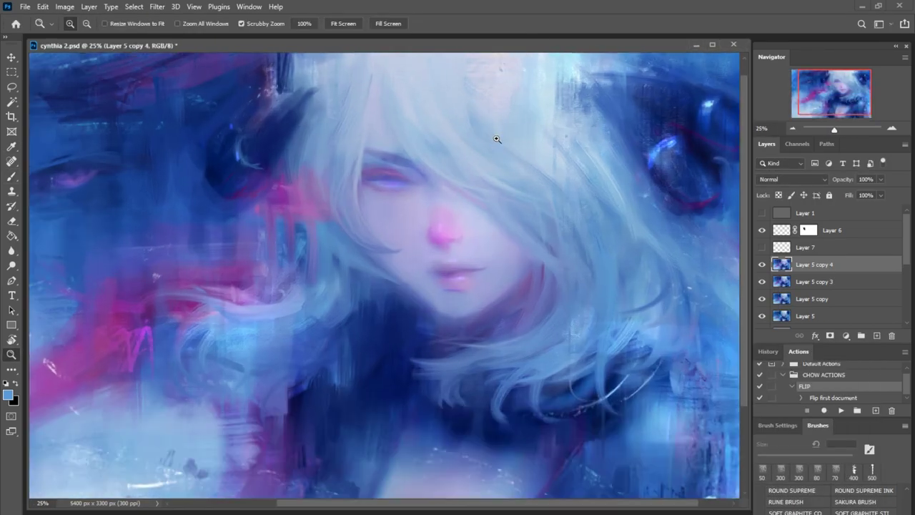
pyautogui.hotkey('ctrl', '+')
pyautogui.click(164, 23)
pyautogui.click(179, 130)
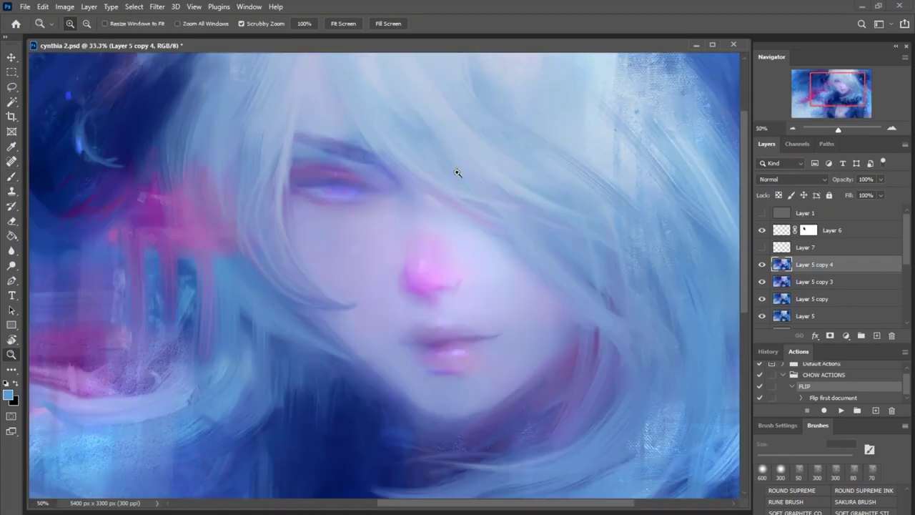
pyautogui.click(164, 23)
pyautogui.click(174, 179)
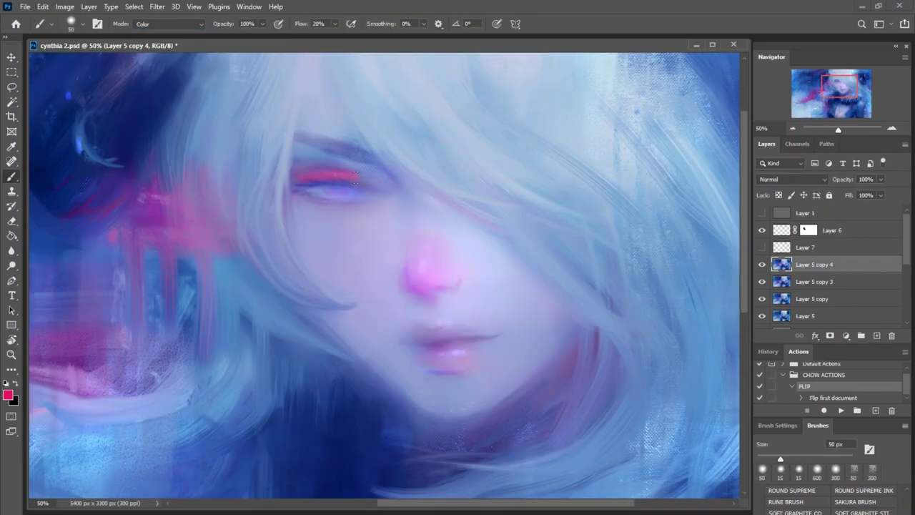
pyautogui.hotkey('ctrl', '+')
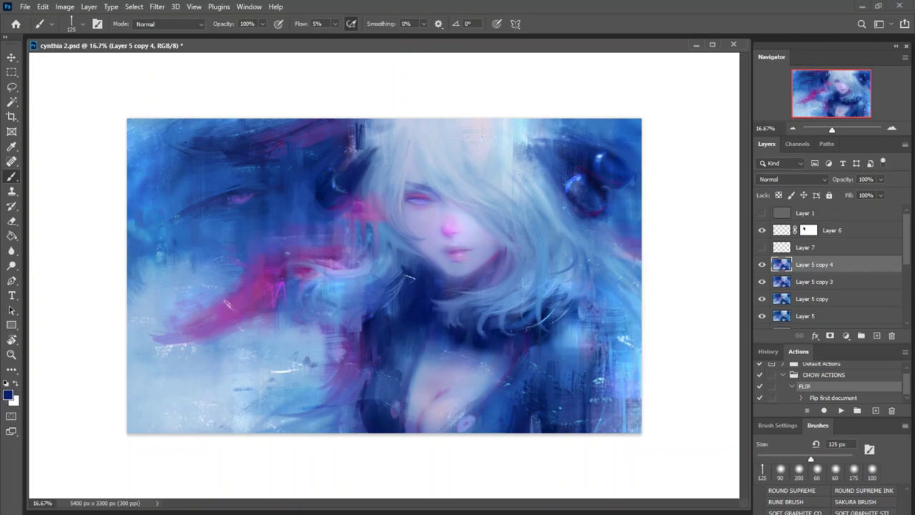
# - Mirror the canvas to add pale strands over the collar at 125 px and 5% flow, and restore its orientation
pyautogui.press('F2')
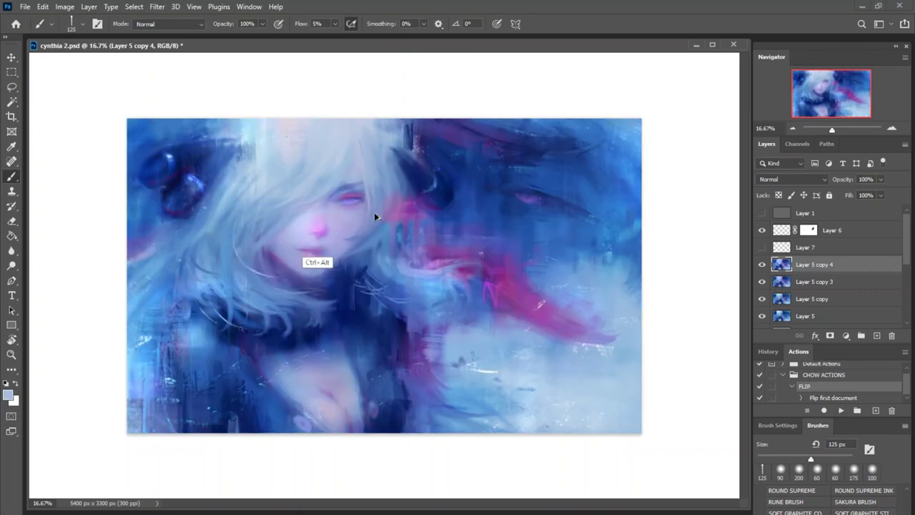
pyautogui.click(841, 409)
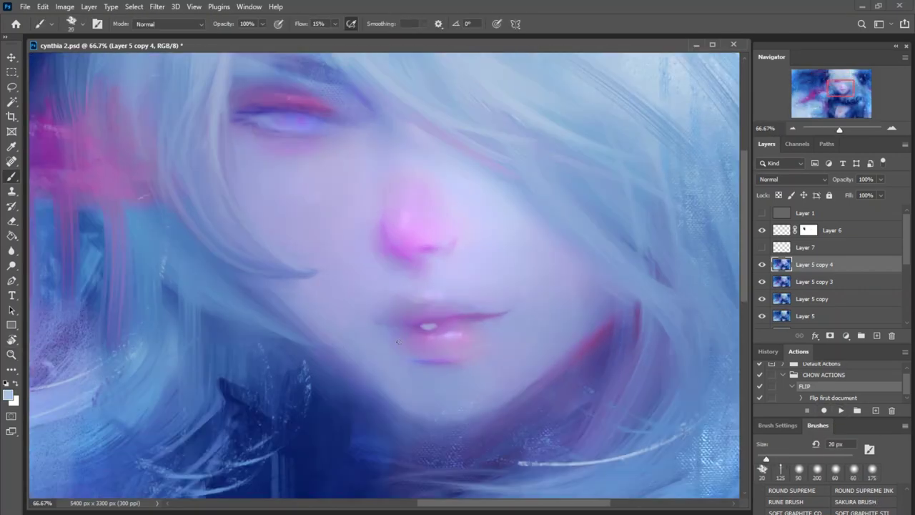
pyautogui.scroll(-4, 486, 218)
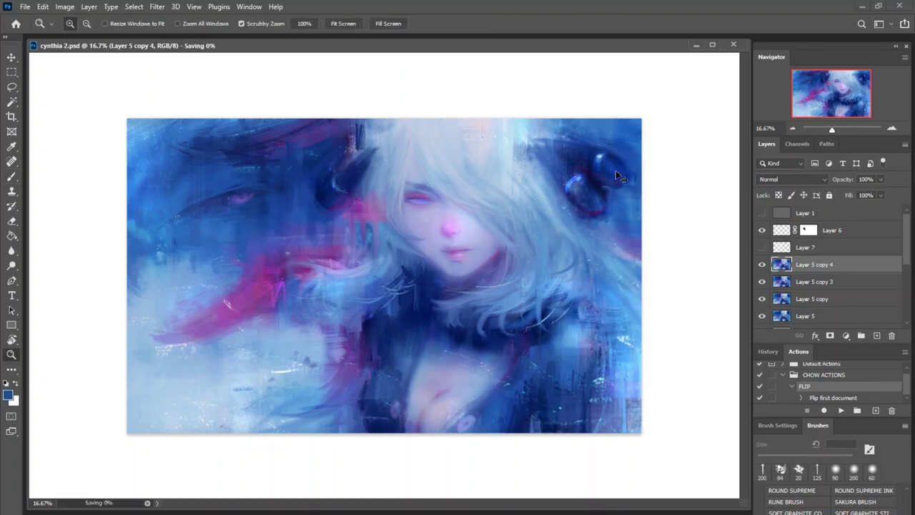
# - Brighten the chest skin in a sampled pale lavender with a 60 px brush at 15% flow
pyautogui.scroll(3, 348, 217)
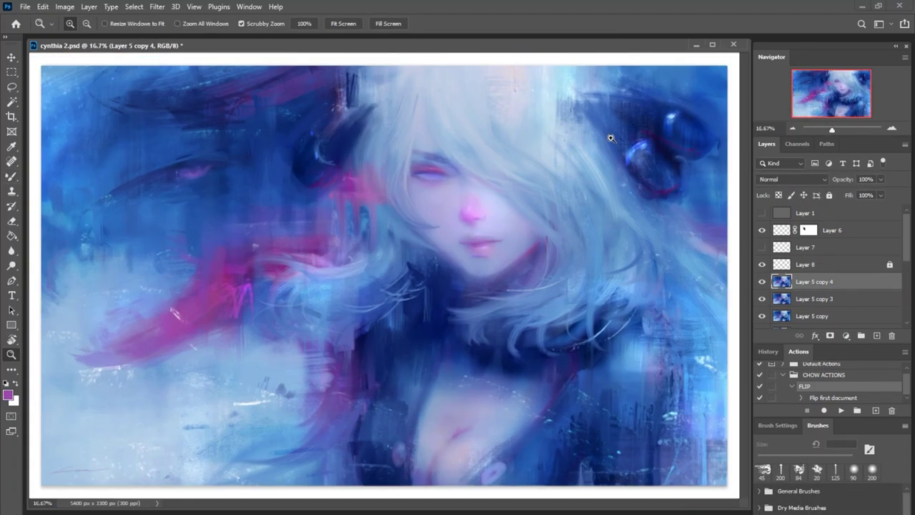
pyautogui.scroll(3, 424, 154)
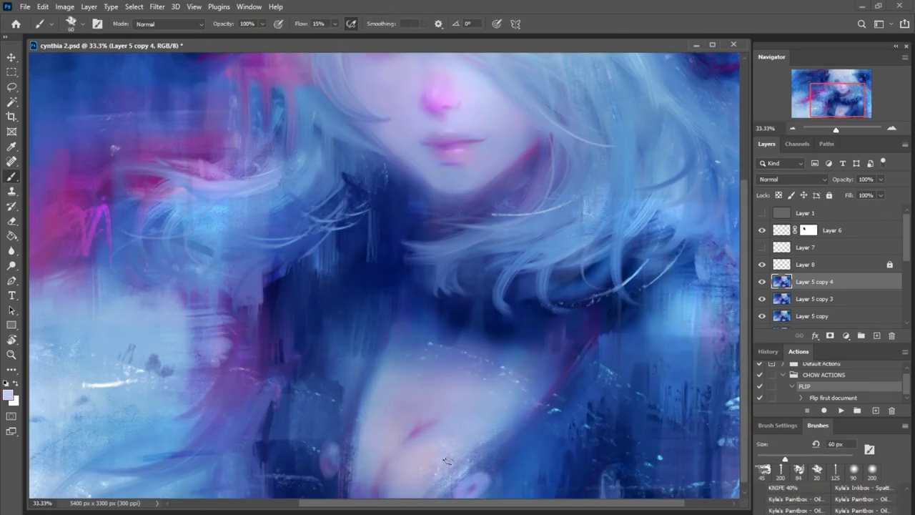
pyautogui.press('alt')
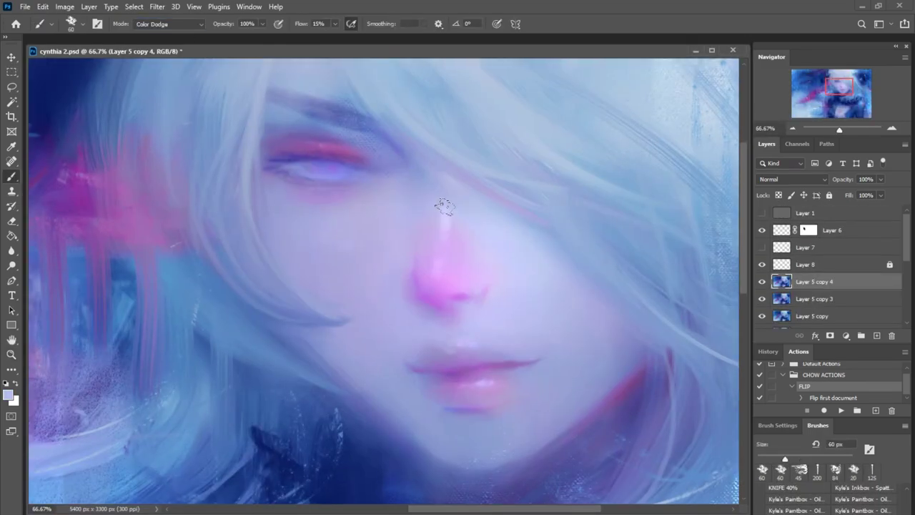
# - Add soft Color Dodge light to the cheek and nose with an 80 px textured brush at 80% flow
pyautogui.press(',')
pyautogui.press(',')
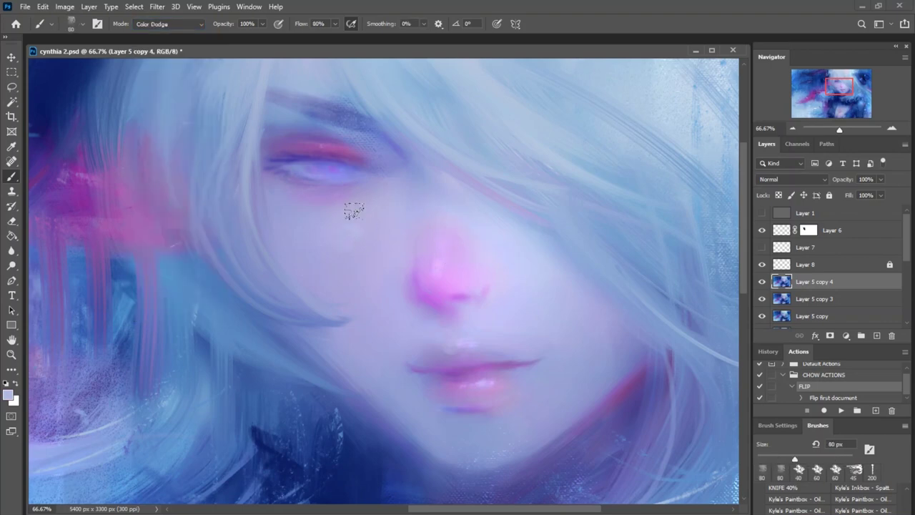
pyautogui.press(',')
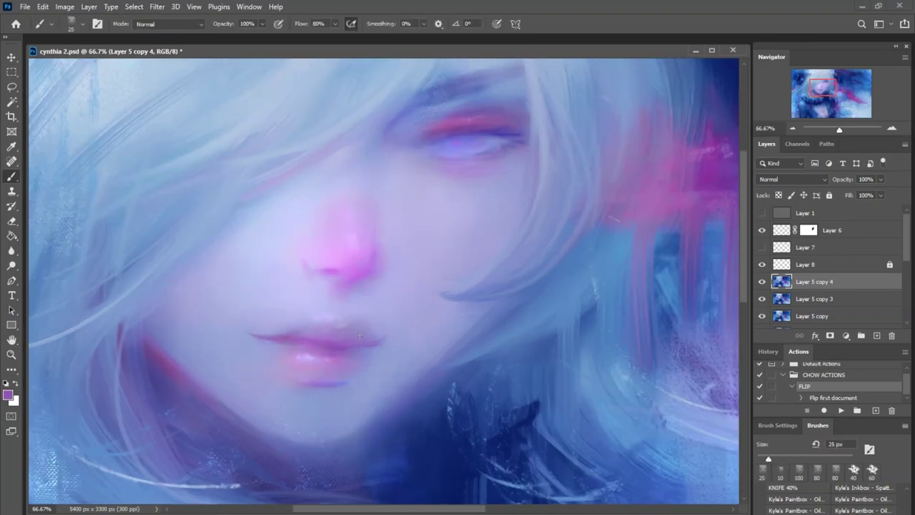
# - Refine the lips and jaw on the mirrored canvas in Normal mode with sampled colors, and restore the original orientation
pyautogui.keyDown('alt'); pyautogui.click(547, 341); pyautogui.keyUp('alt')
pyautogui.moveTo(547, 342); pyautogui.dragTo(302, 271)
pyautogui.click(839, 410)
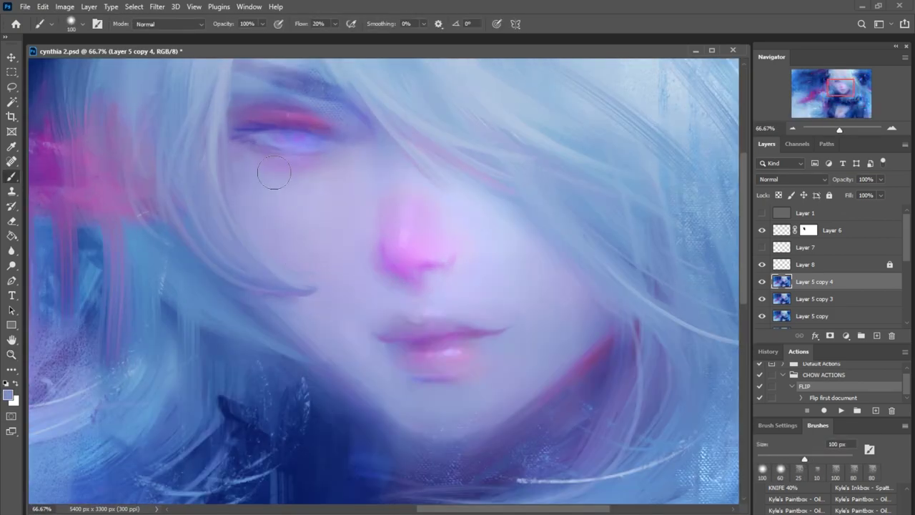
# - Soften the face and jaw edge with sampled violet tones using a soft brush of up to 250 px at 20% flow
pyautogui.press('[')
pyautogui.press('[')
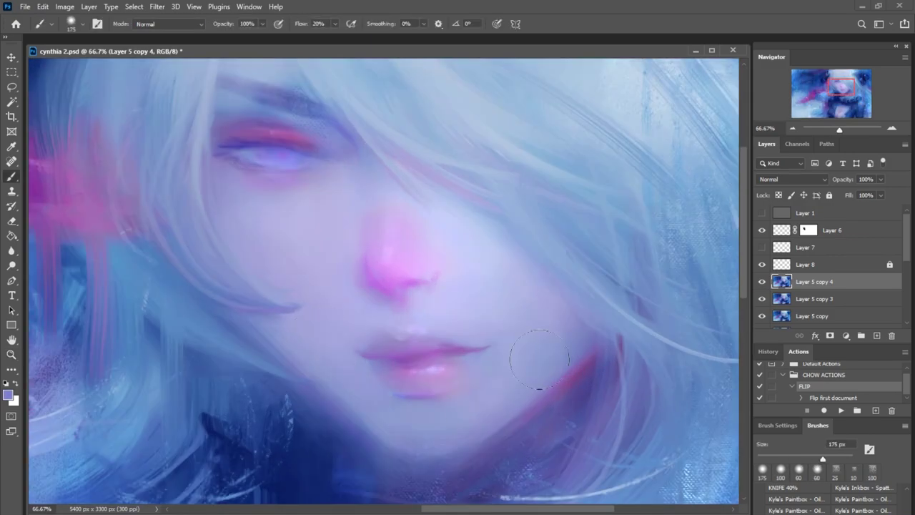
pyautogui.hotkey('ctrl', '-')
pyautogui.keyDown('alt'); pyautogui.click(526, 265); pyautogui.keyUp('alt')
pyautogui.press('[')
# - Mirror the canvas to blend the background with a 120 px Mixer Brush in sampled blue, and restore its orientation
pyautogui.press('F2')
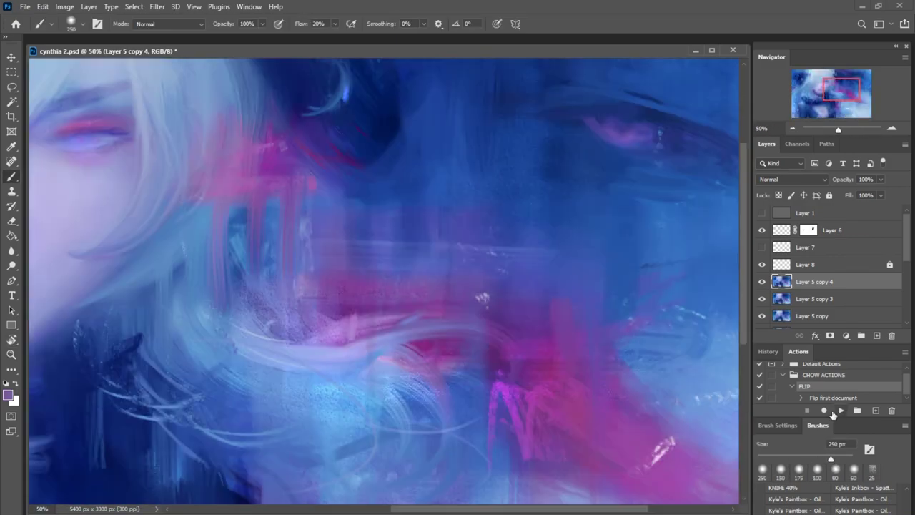
pyautogui.hotkey('shift', 'b')
pyautogui.keyDown('alt'); pyautogui.click(259, 366); pyautogui.keyUp('alt')
pyautogui.click(841, 411)
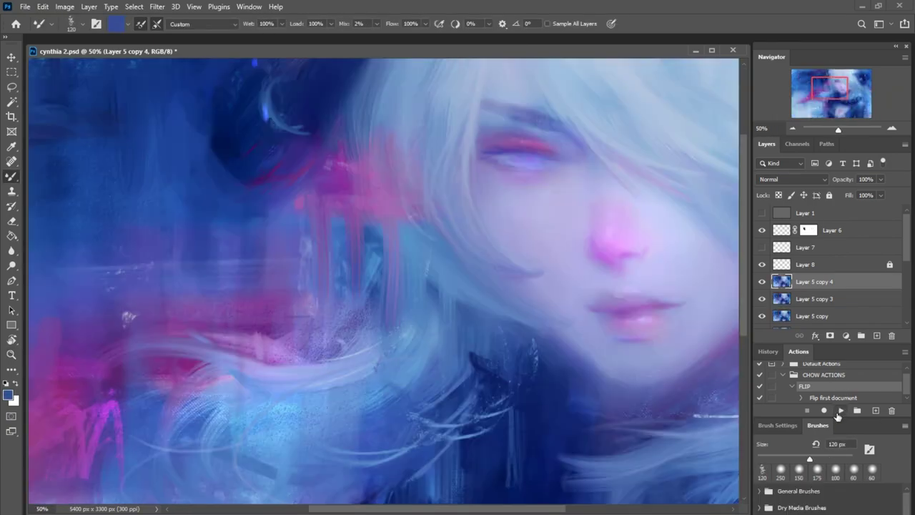
# - Blend the side of the nose with a 40 px Mixer Brush in violet
pyautogui.hotkey('ctrl', '+')
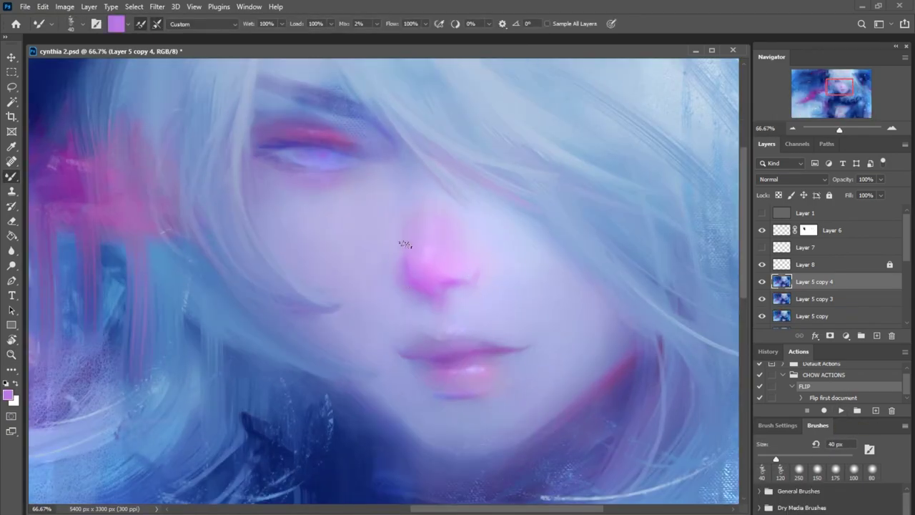
pyautogui.hotkey('ctrl', '0')
pyautogui.hotkey('ctrl', '+')
pyautogui.hotkey('ctrl', '+')
pyautogui.hotkey('ctrl', '+')
# - Soften the jaw area in muted violet with a soft brush at 20% flow, enlarging it from 125 to 200 px
pyautogui.press('b')
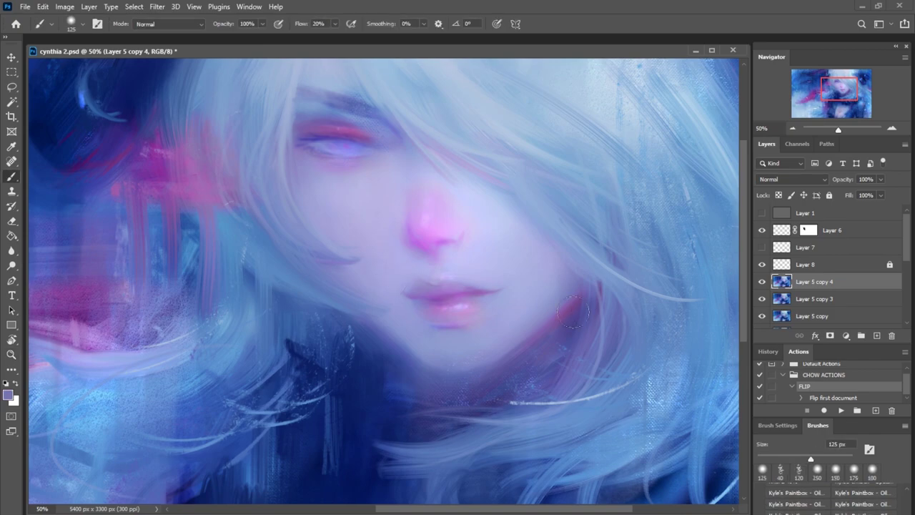
pyautogui.hotkey('ctrl', '-')
pyautogui.hotkey('ctrl', '-')
pyautogui.hotkey('ctrl', '-')
pyautogui.press(']')
pyautogui.press(']')
pyautogui.press(']')
pyautogui.press('z')
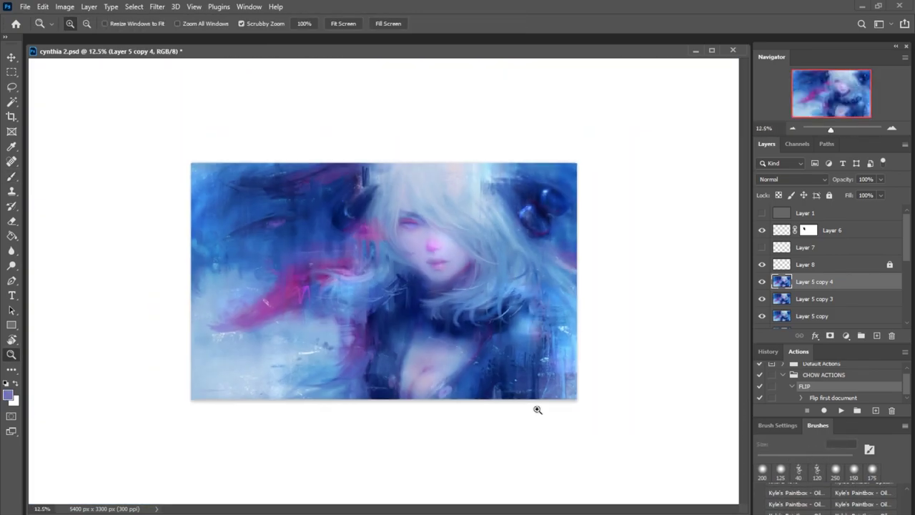